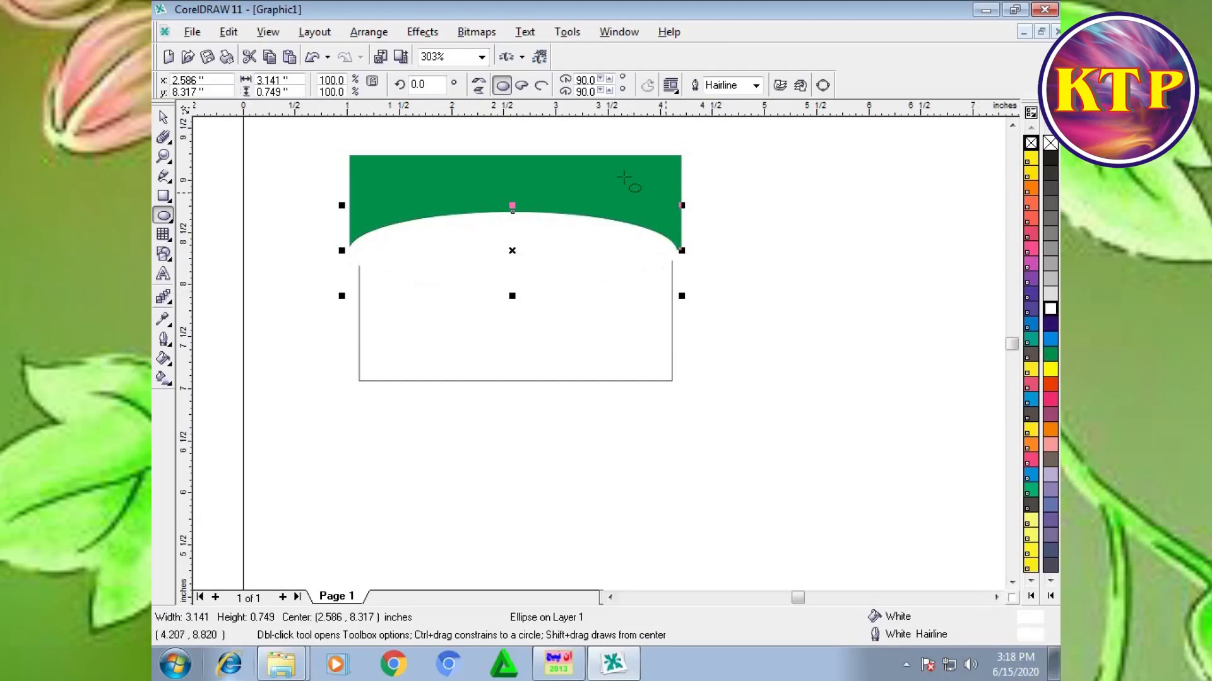
Step: Reposition the white ellipse over the green band's lower edge, centred at about 2.611, 8.322 inches, so the band's bottom becomes an arch
shift+click(474, 176)
click(158, 120)
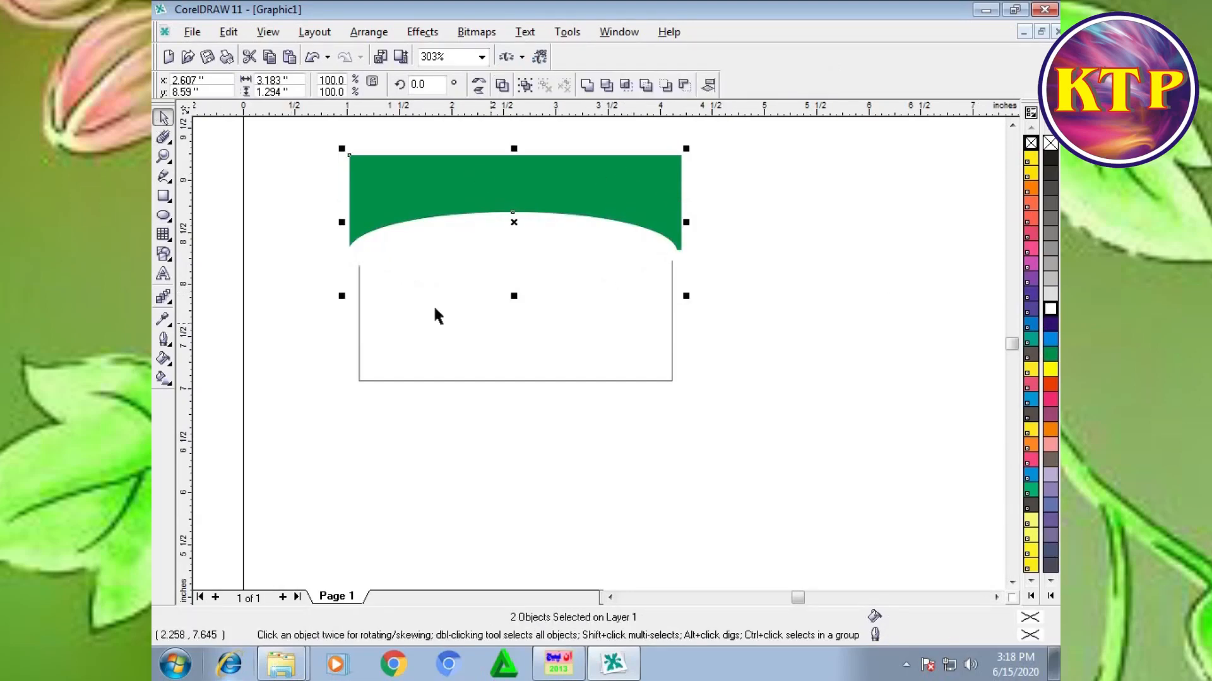
click(489, 320)
drag(460, 244, 460, 260)
shift+click(517, 186)
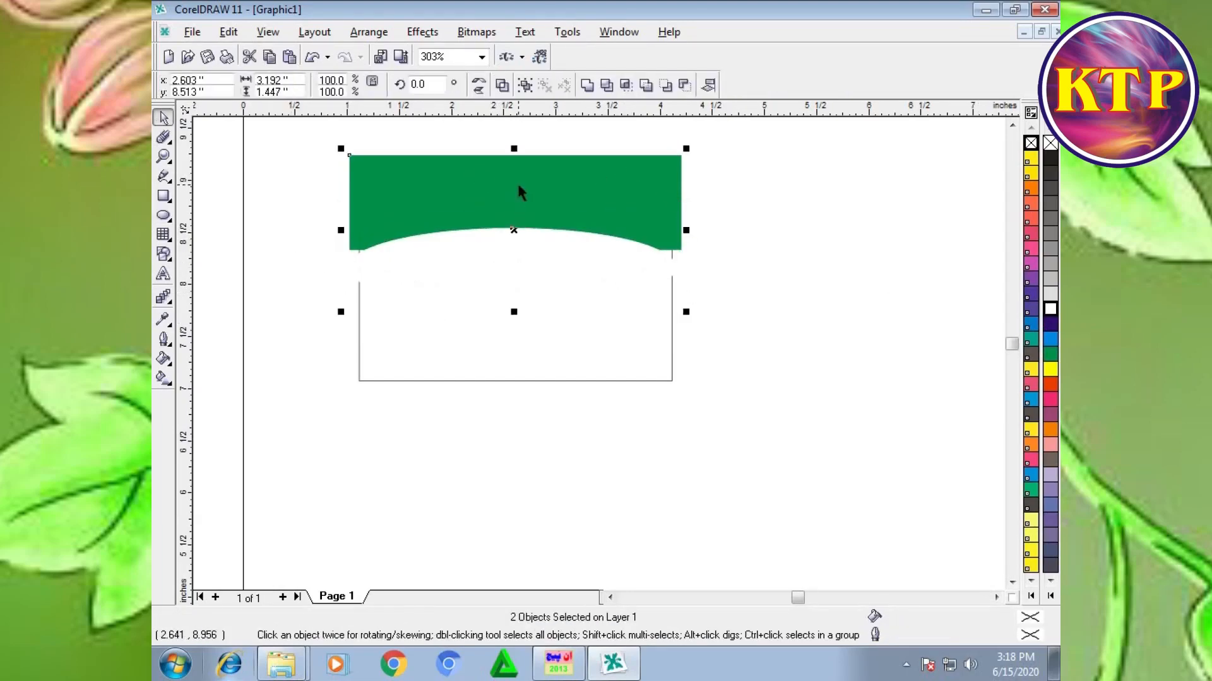
shift+click(517, 186)
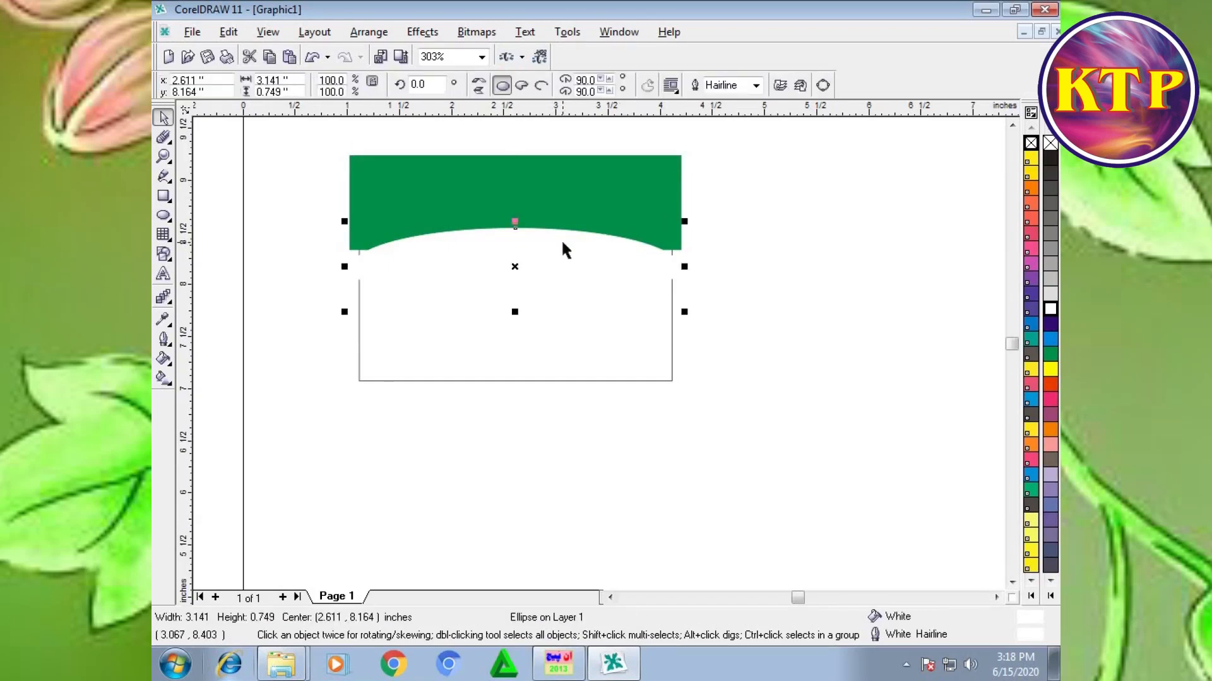
key(Up)
key(Up)
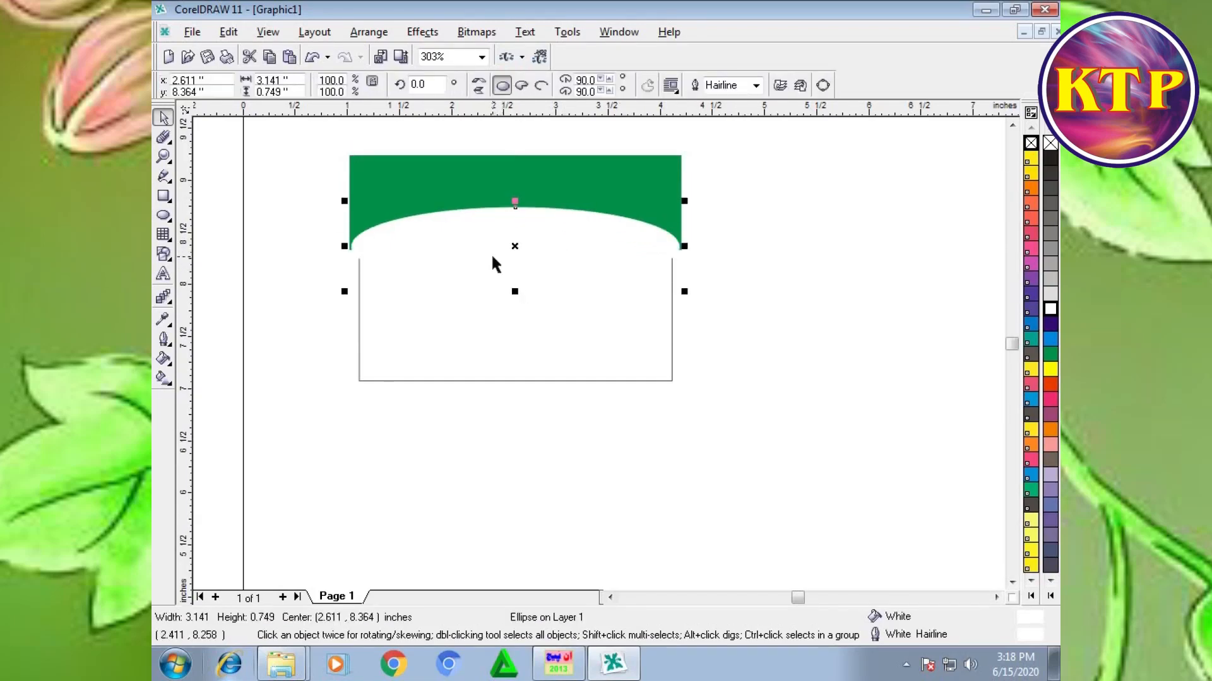
drag(515, 247, 515, 251)
click(747, 208)
Step: Draw a narrow upright rectangle about 0.298 inches wide over the green band's left end and reduce its height to about 0.894 inches
drag(306, 126, 309, 195)
click(164, 196)
mouse_move(339, 144)
mouse_down()
mouse_move(384, 261)
mouse_move(371, 250)
mouse_up()
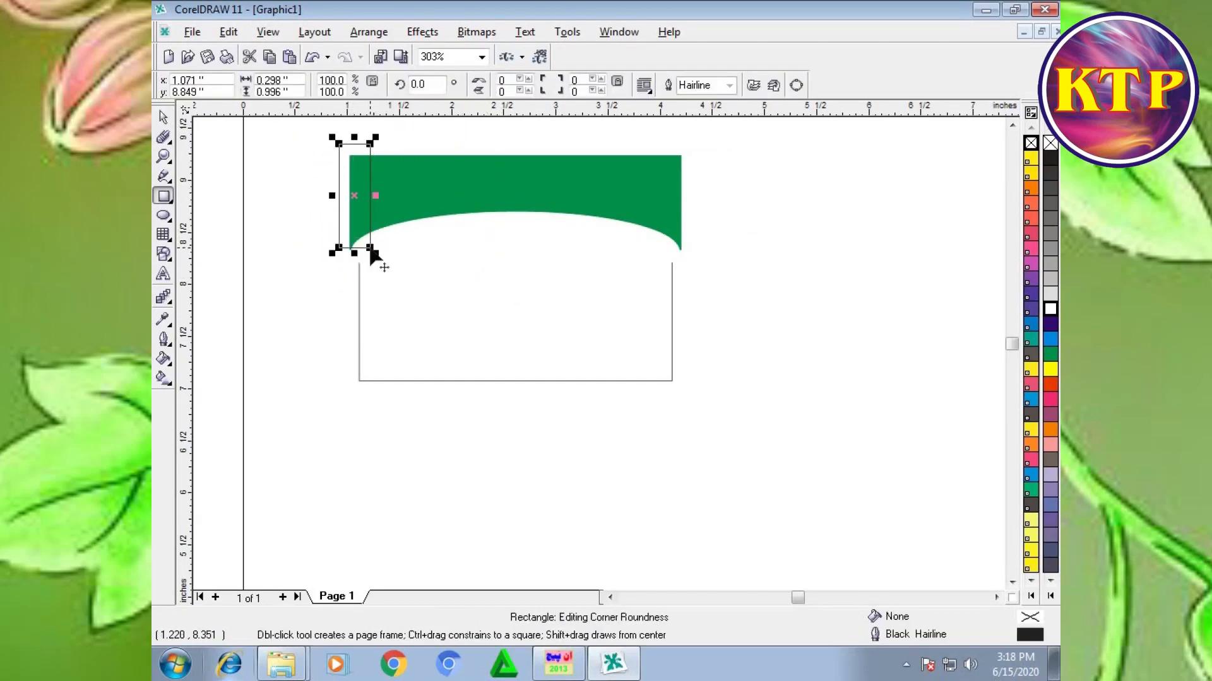
click(517, 266)
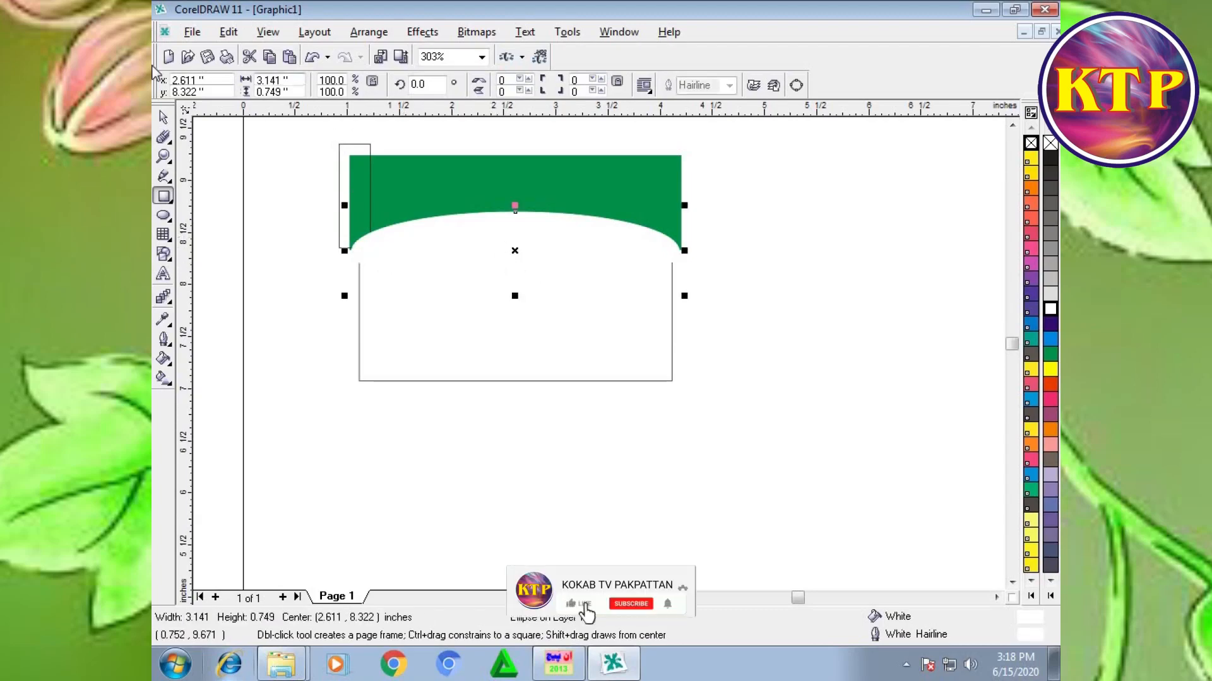
click(163, 118)
click(341, 184)
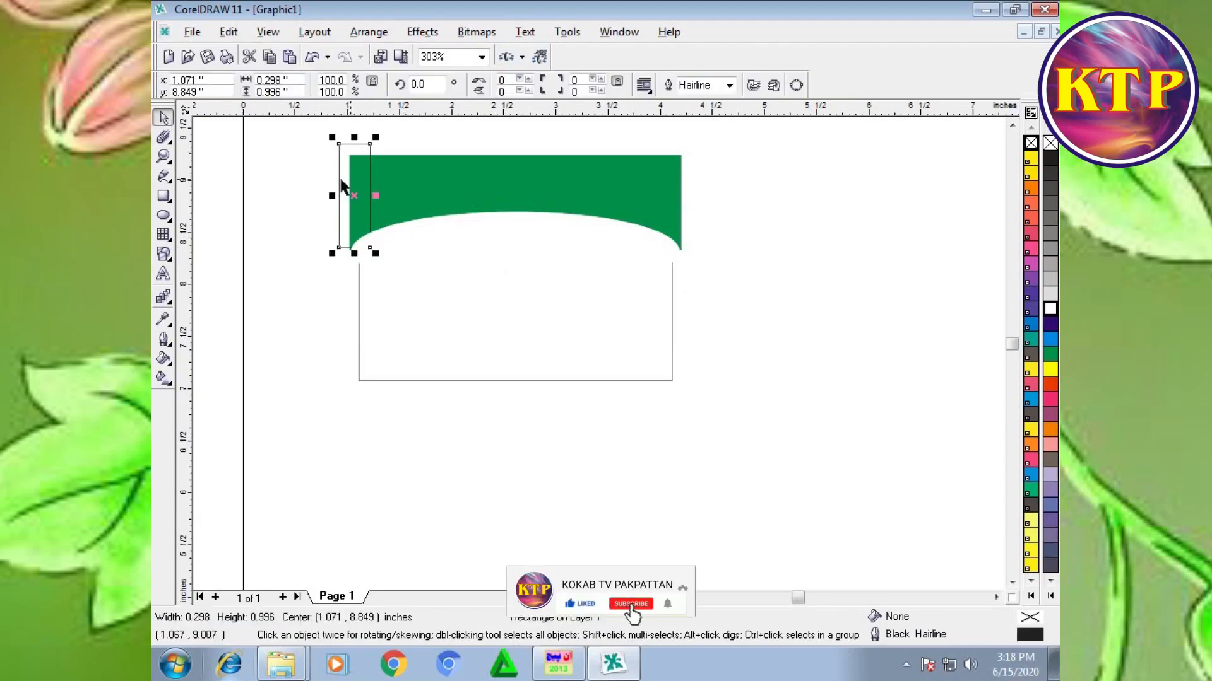
drag(379, 176, 691, 211)
key(Delete)
click(339, 177)
drag(354, 137, 354, 147)
Step: Give the narrow rectangle a linear two-color fountain fill from green to white with the mid-point at 99
click(171, 365)
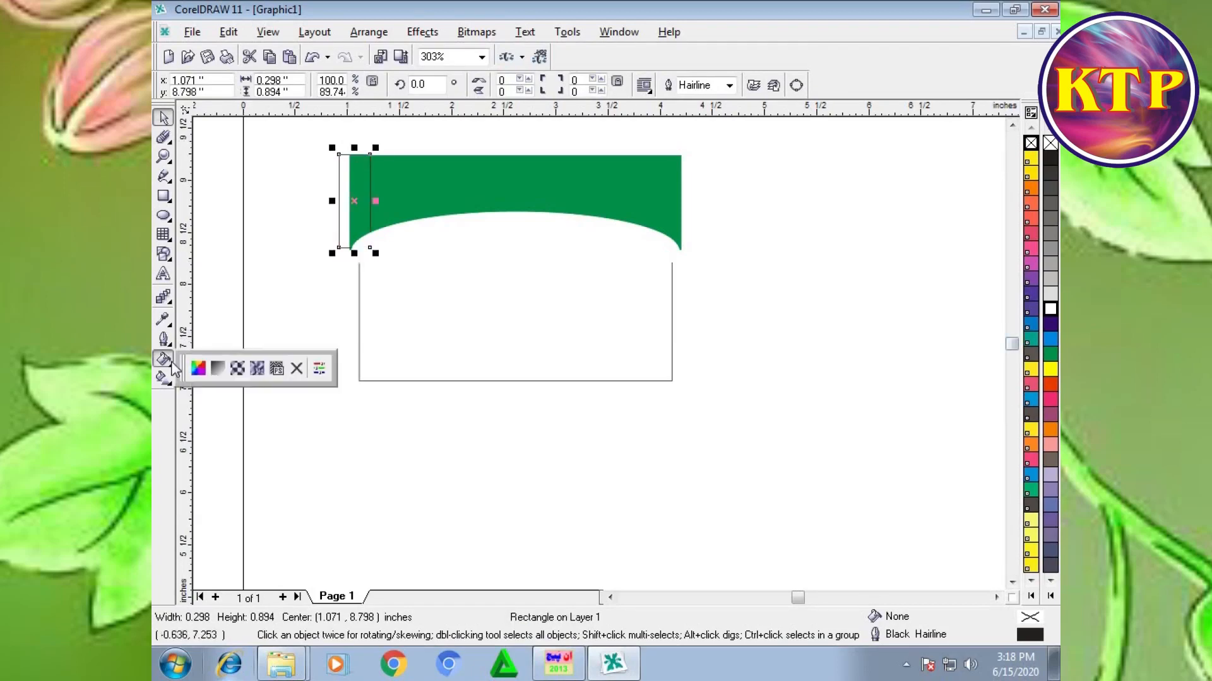
click(217, 368)
click(505, 339)
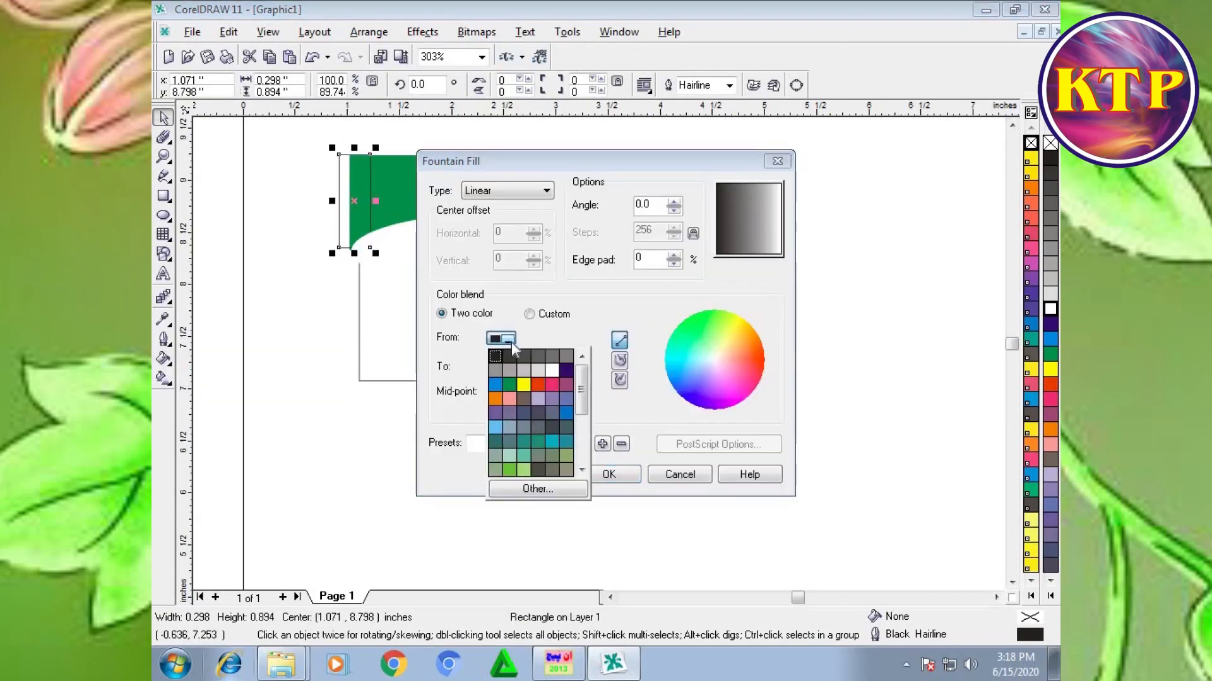
click(509, 387)
drag(522, 392, 566, 401)
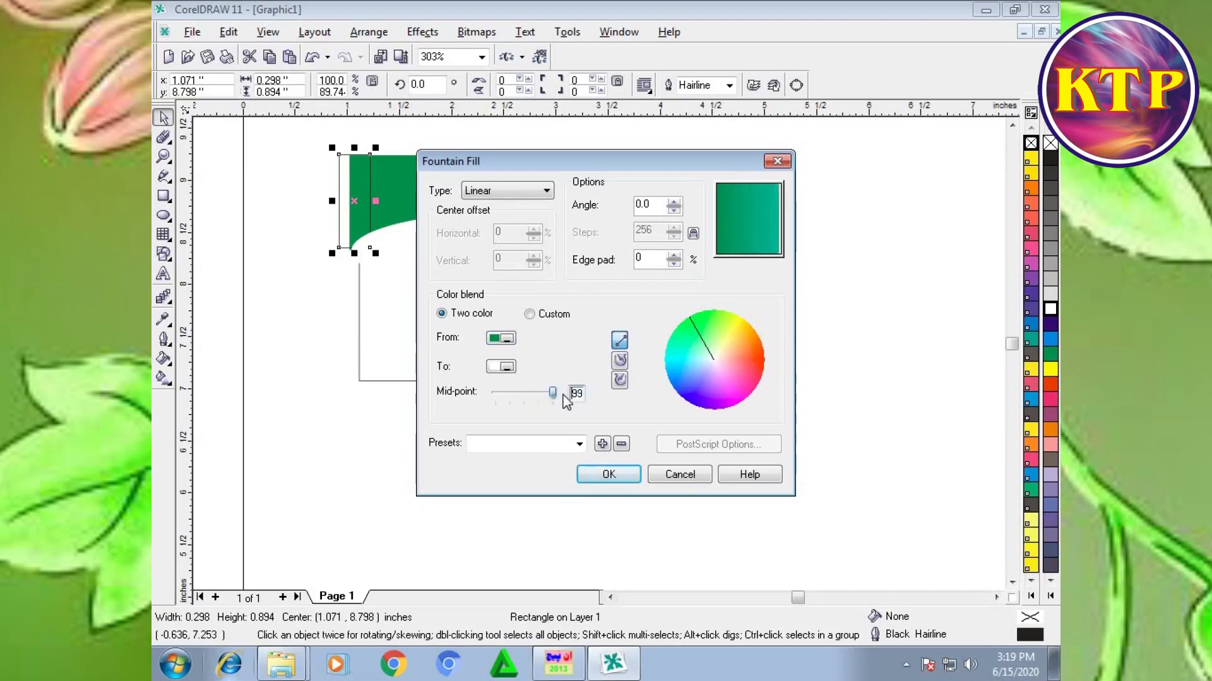
click(608, 474)
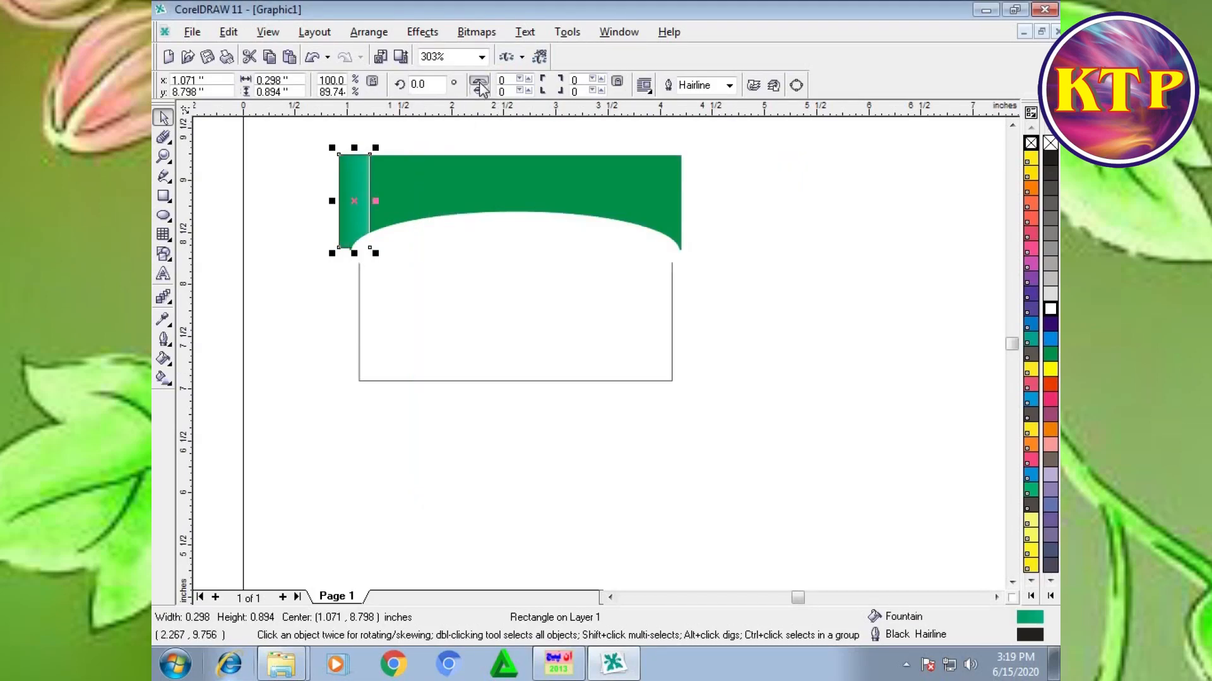
Step: Mirror the gradient strip horizontally, remove its outline and shift it slightly right to about x 1.111 inches
click(478, 82)
right_click(1048, 145)
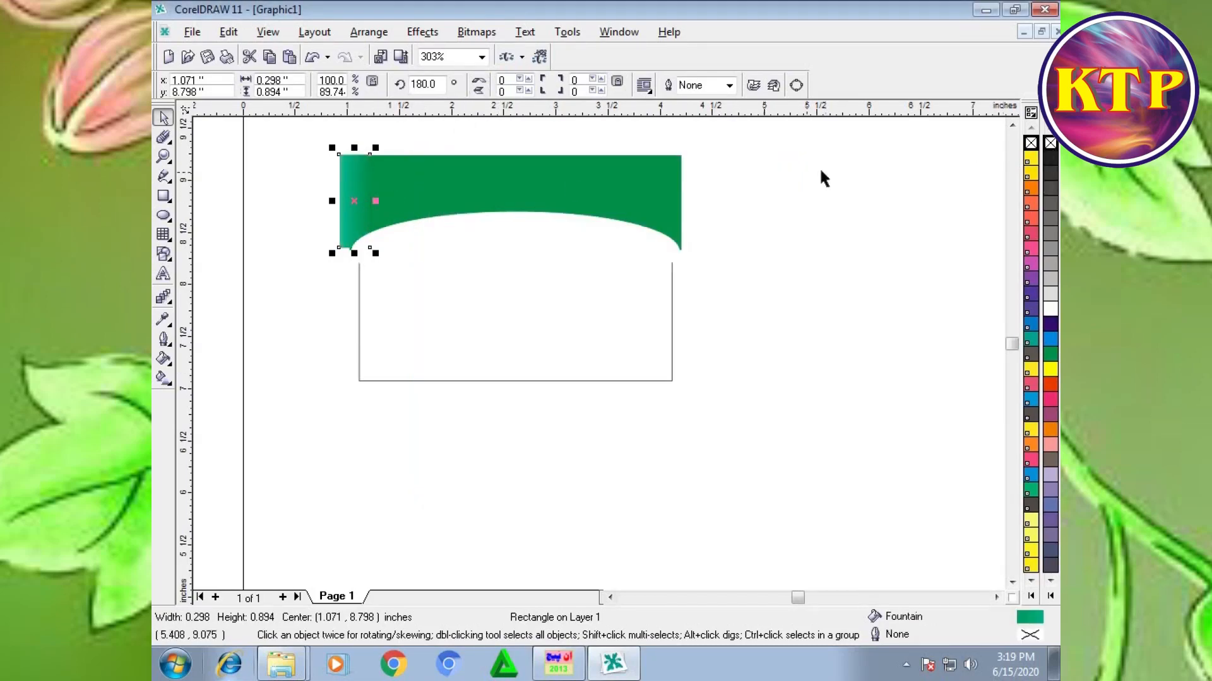
click(821, 171)
scroll(309, 152, up, 2)
drag(372, 208, 377, 210)
scroll(410, 202, down, 1)
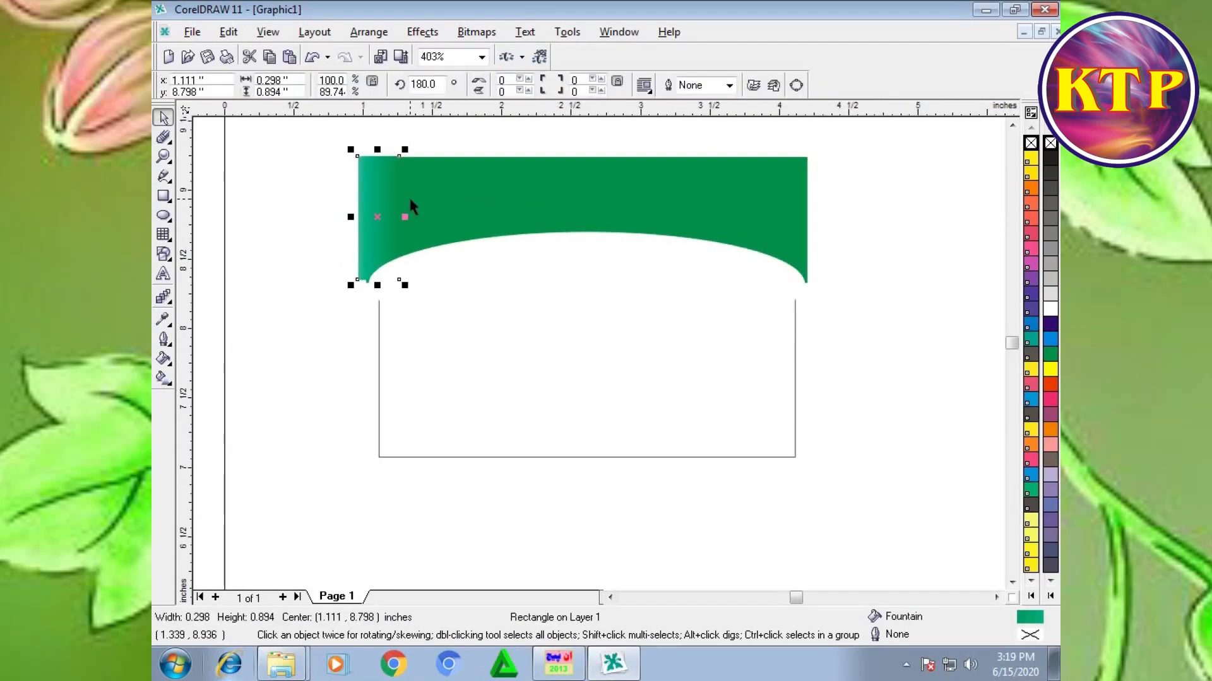
Step: Duplicate the gradient strip, mirror the copy horizontally and align it over the green band's right end
key(ctrl+d)
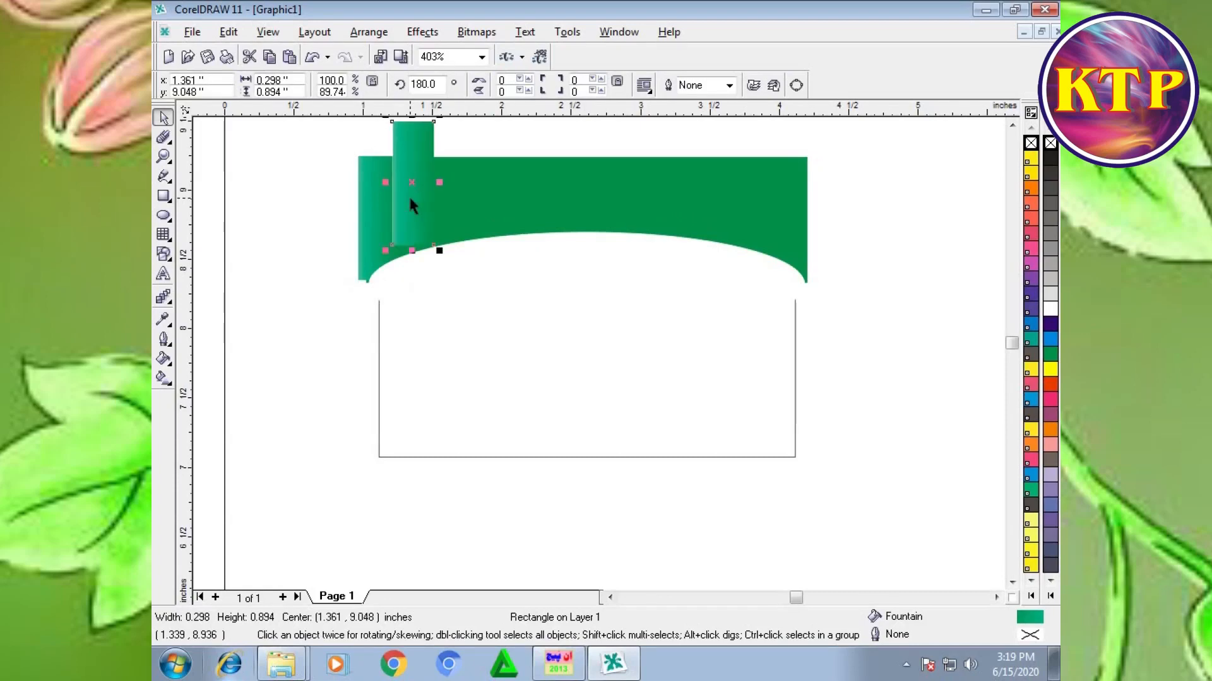
scroll(410, 203, up, 1)
drag(376, 208, 896, 262)
click(477, 83)
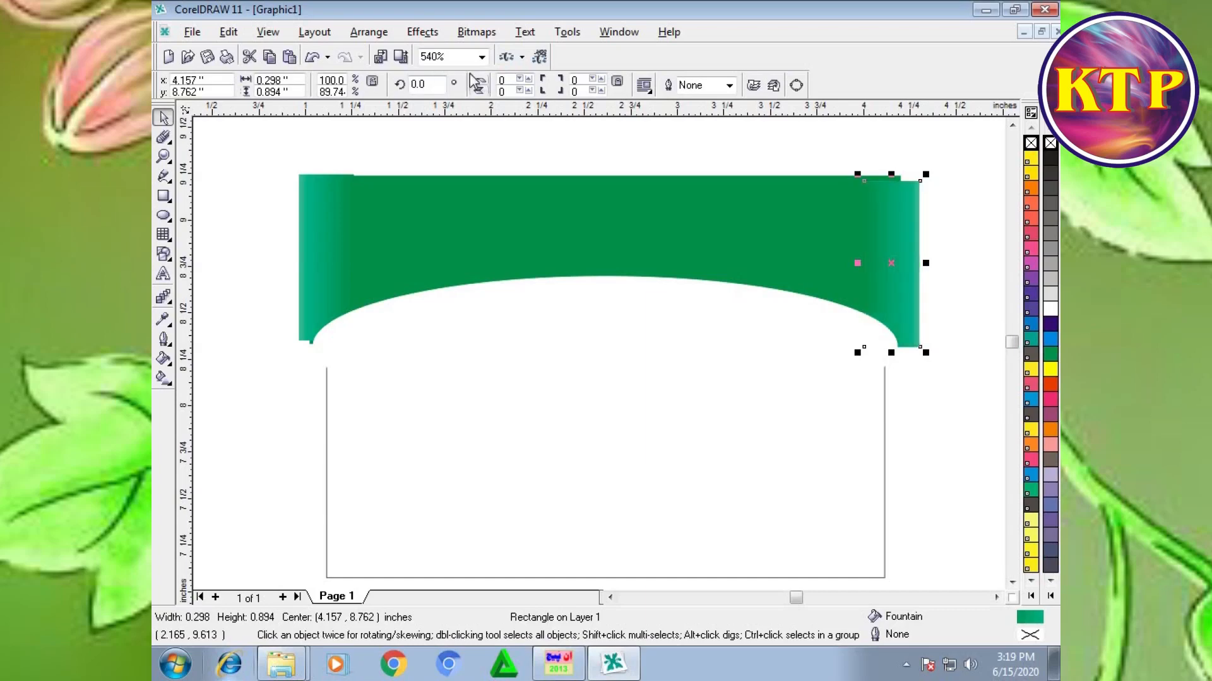
click(885, 264)
click(949, 264)
click(885, 266)
drag(886, 261, 890, 256)
click(953, 203)
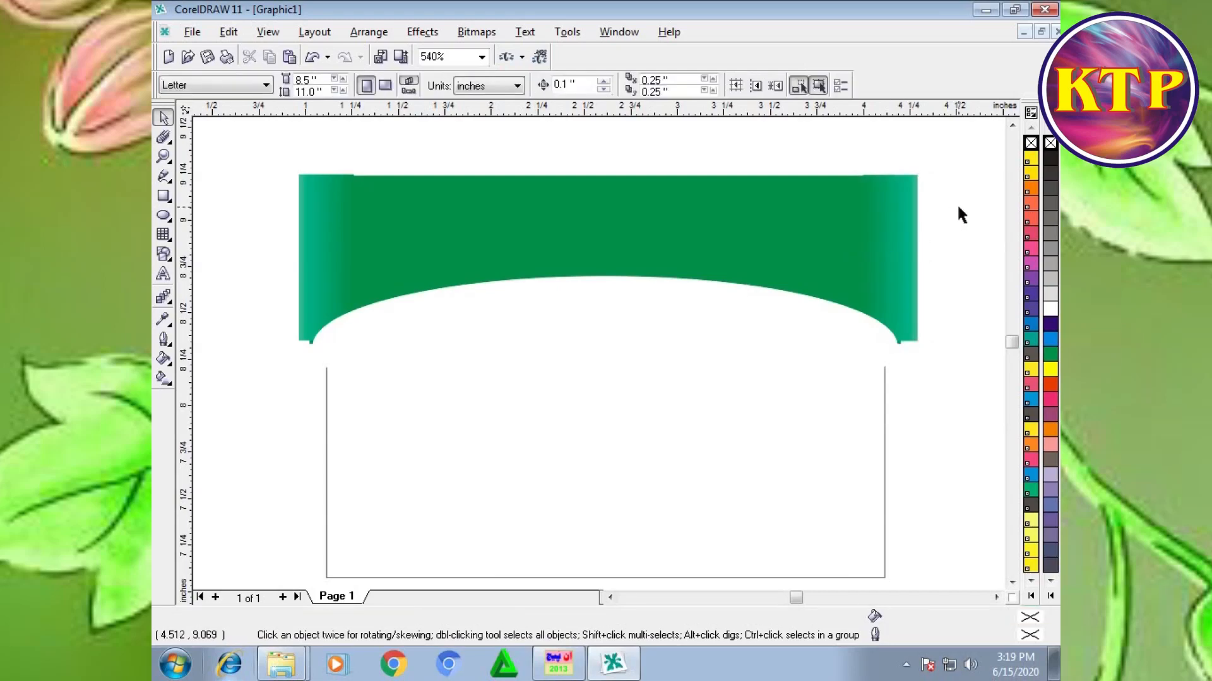
Step: Group the green band, the white ellipse and the two gradient strips
scroll(957, 204, down, 1)
drag(277, 125, 989, 457)
key(ctrl+g)
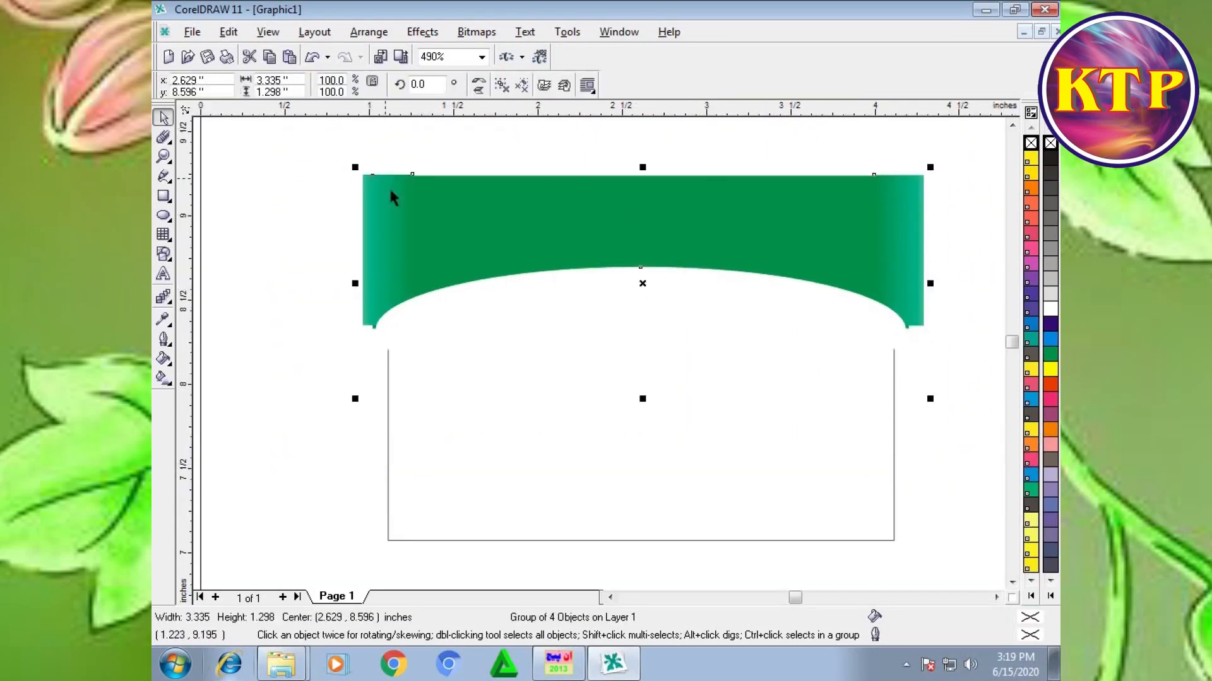
click(281, 192)
Step: Place the group inside the 3 by 2 inch card rectangle using PowerClip
click(625, 278)
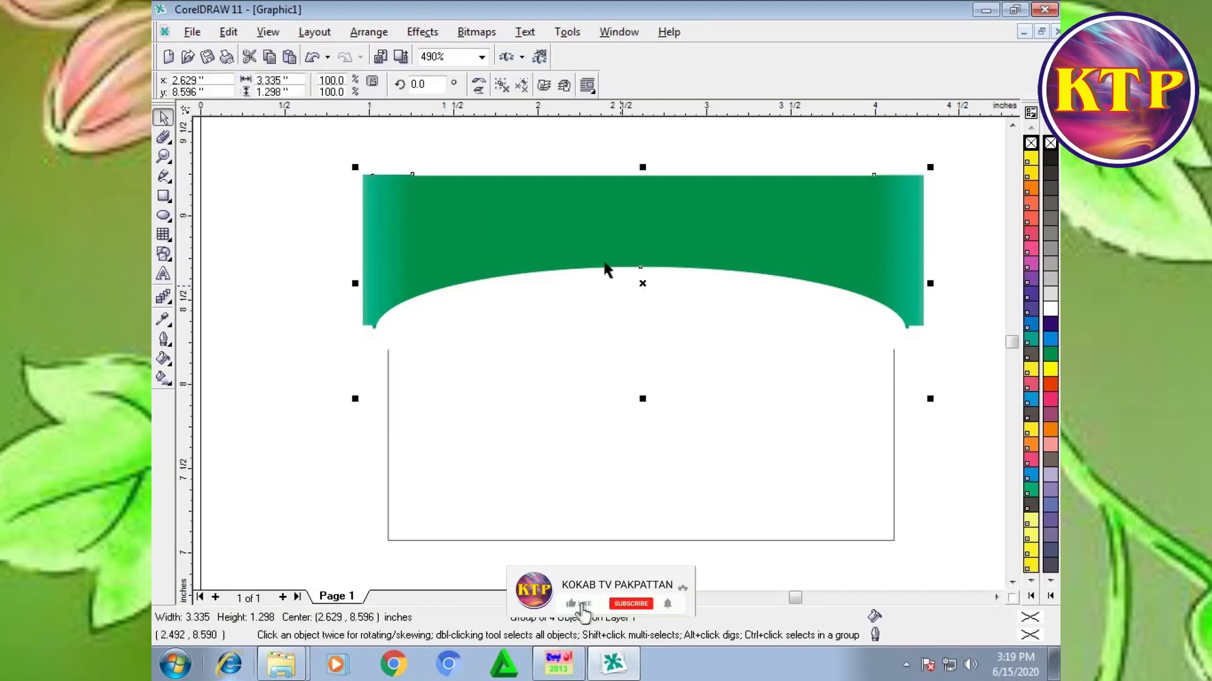
click(422, 32)
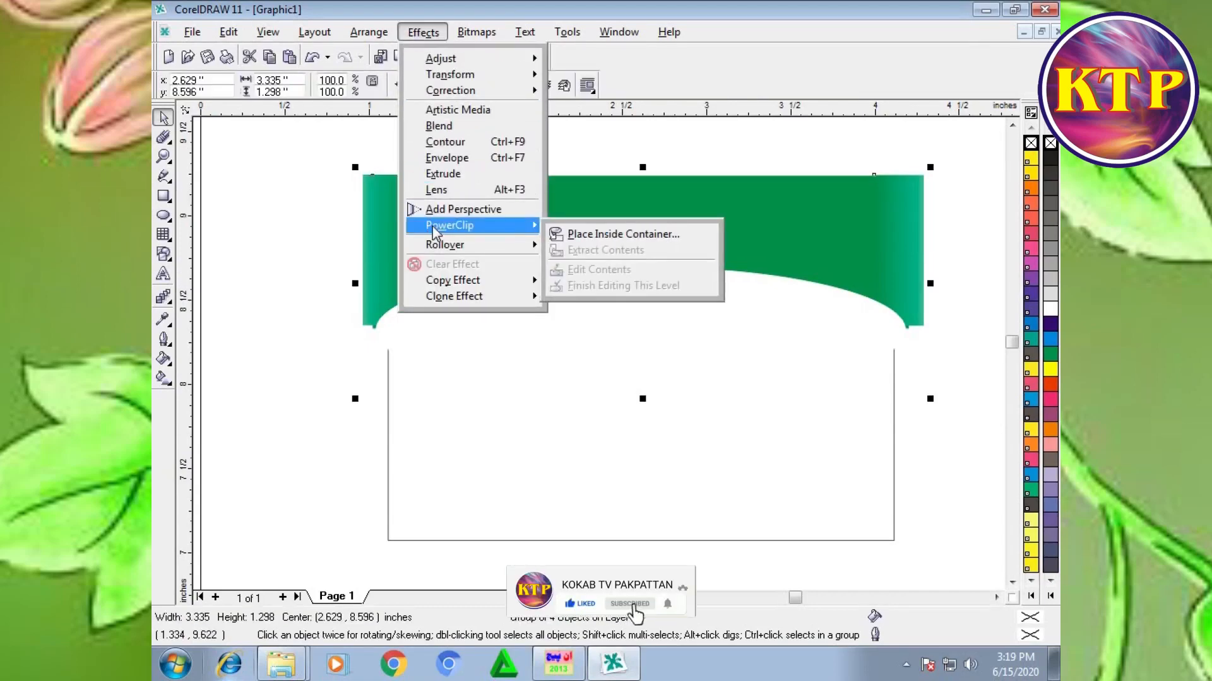
click(590, 234)
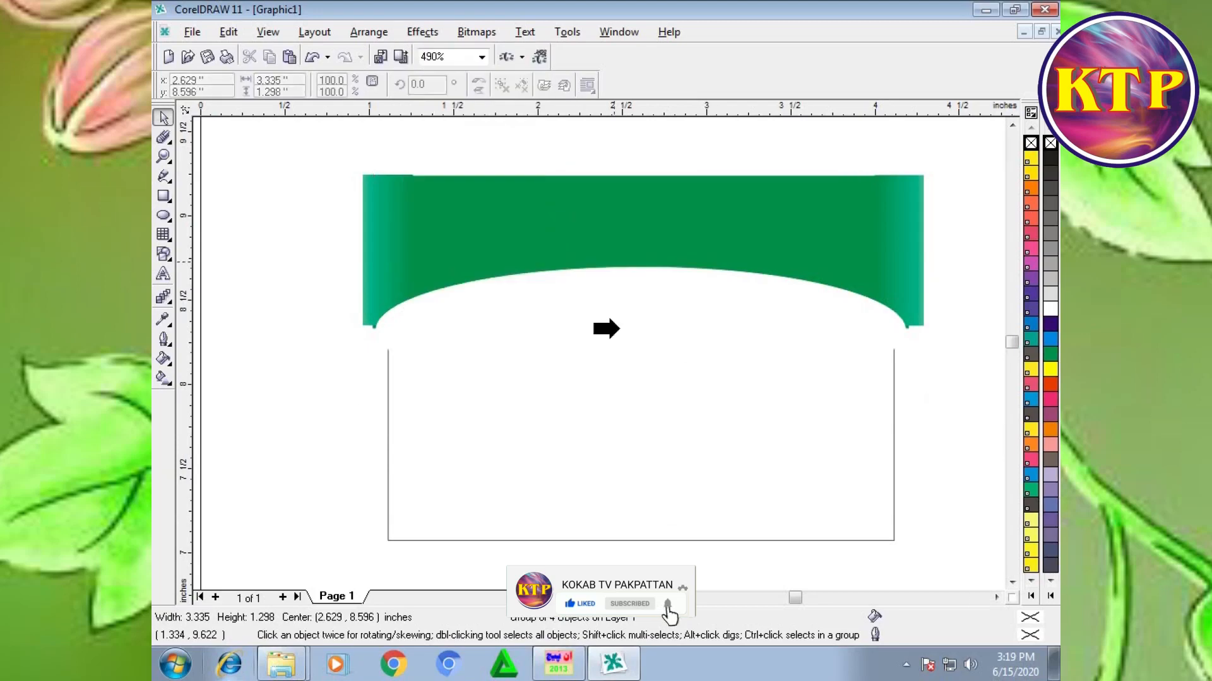
click(624, 414)
Step: Edit the PowerClip contents: raise the group to the card's top edge and narrow it to about 3.209 inches, finishing the edit
right_click(637, 404)
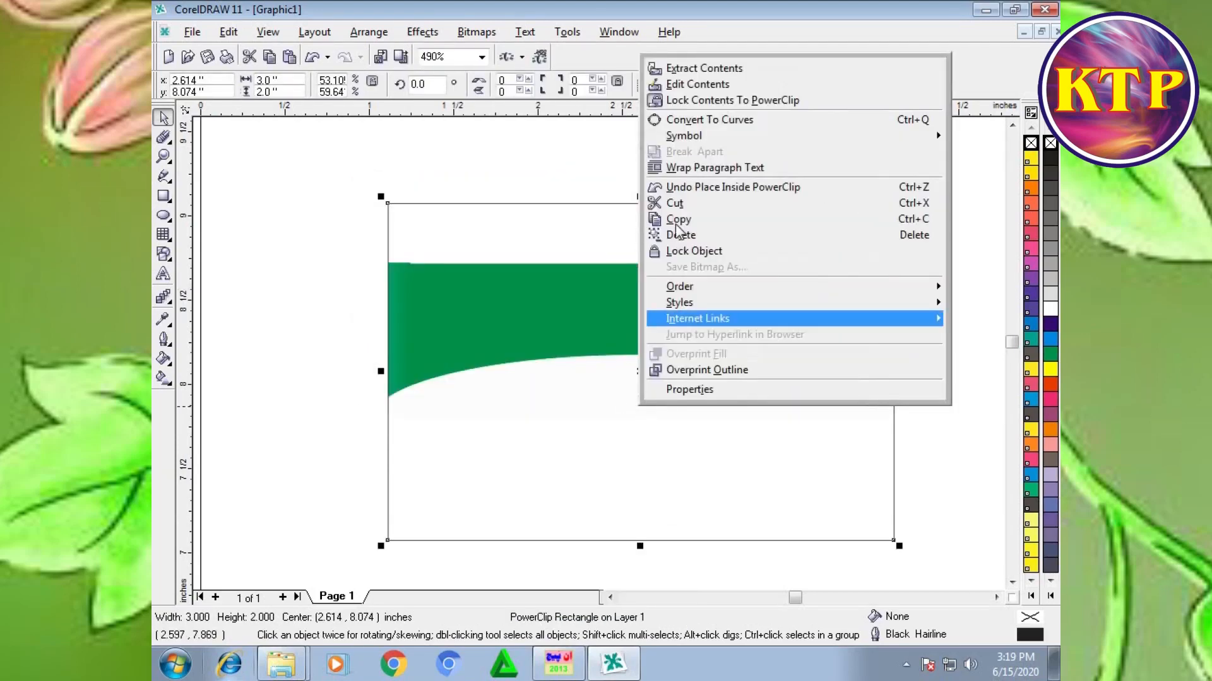
click(678, 84)
drag(588, 286, 589, 227)
drag(926, 307, 916, 307)
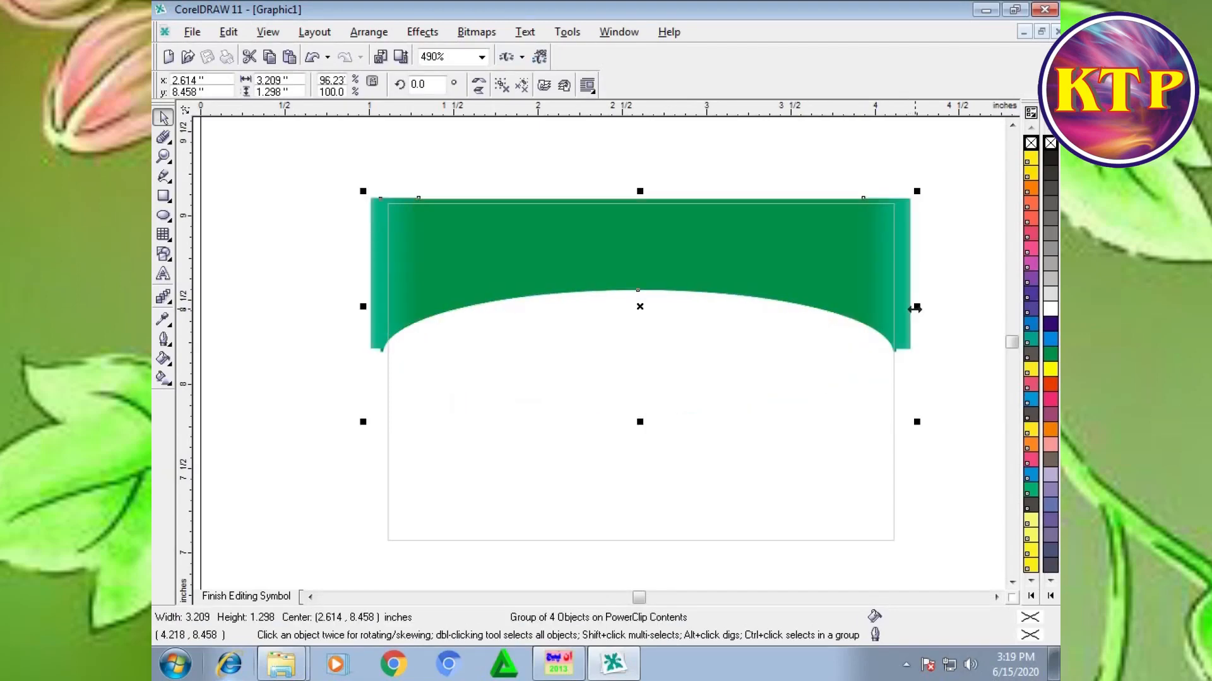
right_click(705, 281)
click(754, 290)
Step: Extract the contents from the PowerClip rectangle and ungroup them
right_click(721, 259)
click(735, 265)
click(910, 283)
key(ctrl+u)
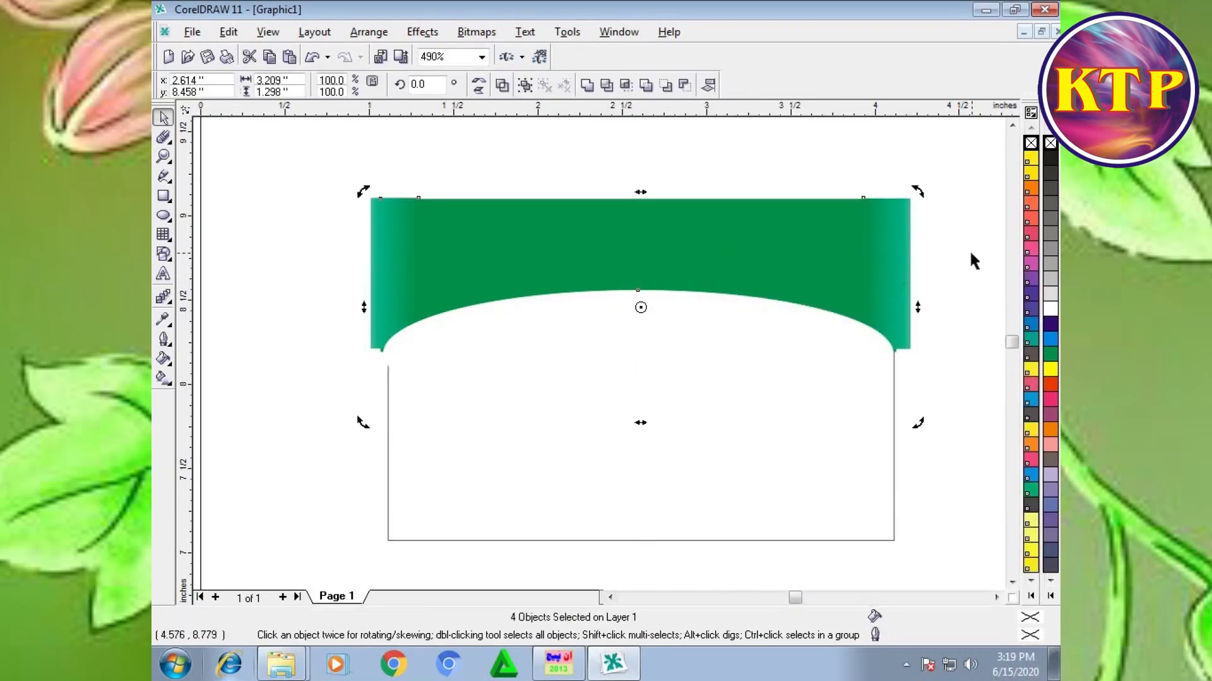
Step: Move the right gradient strip inward and widen it to about 0.318 inches, and widen the left strip to about 0.351 inches
click(970, 262)
click(901, 270)
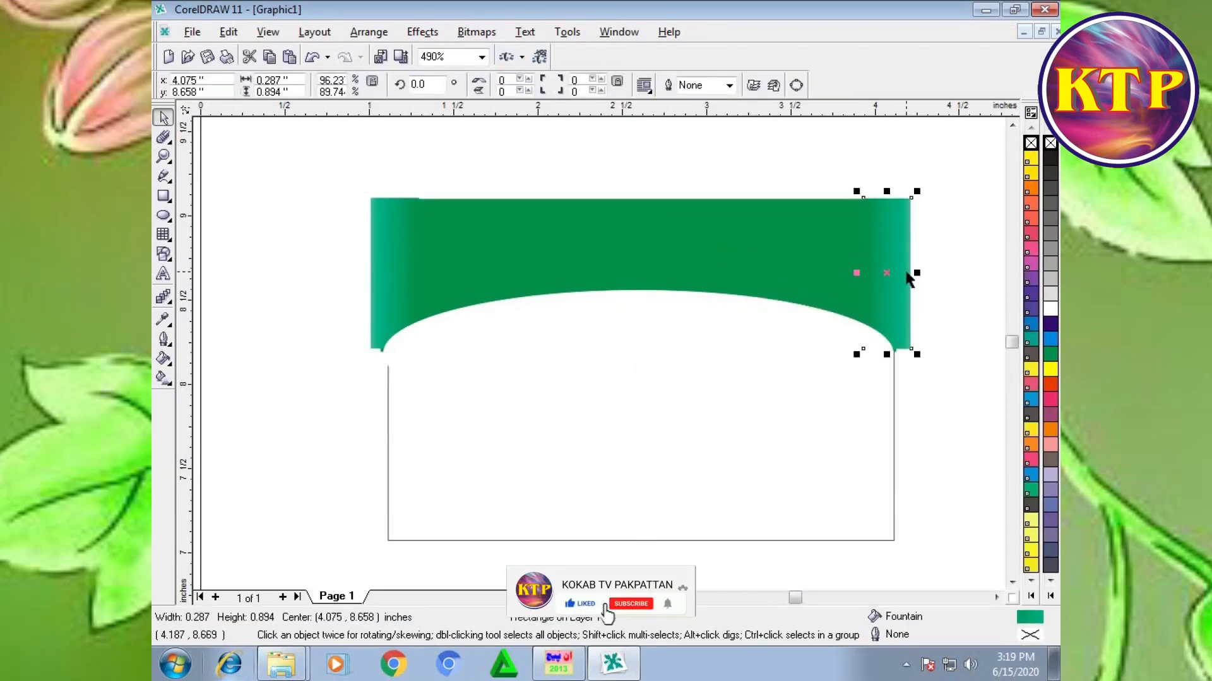
key(Left)
drag(899, 274, 904, 273)
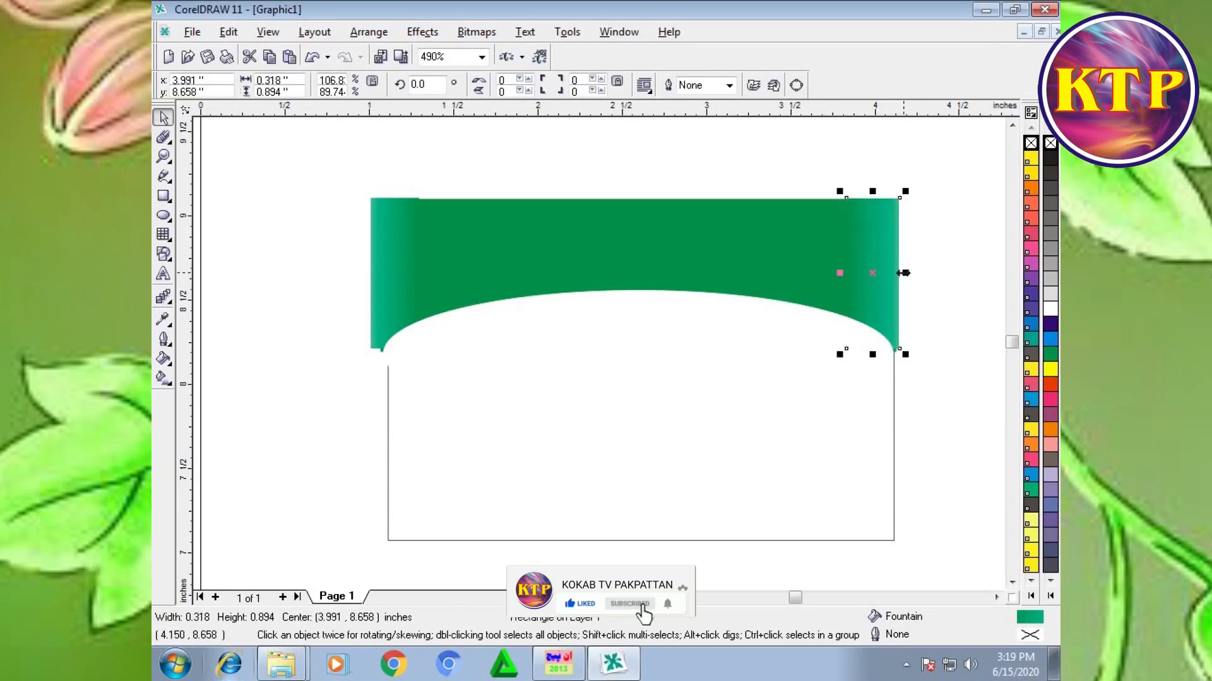
click(398, 268)
drag(419, 273, 428, 274)
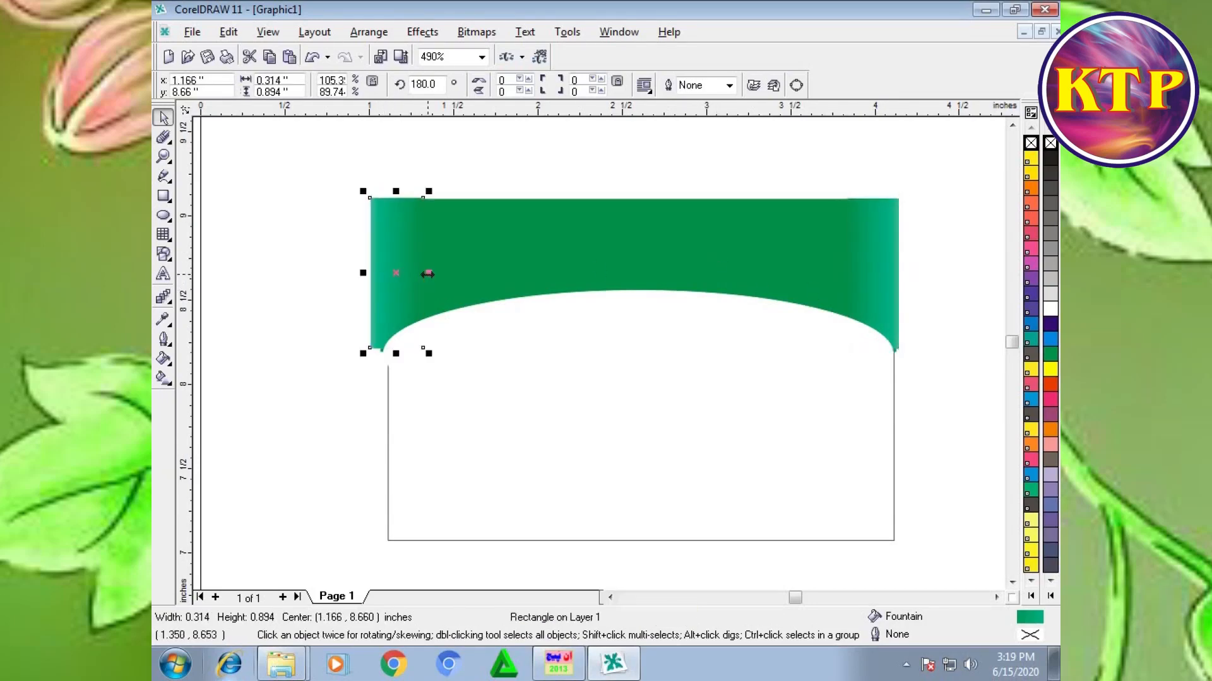
right_click(498, 267)
click(504, 244)
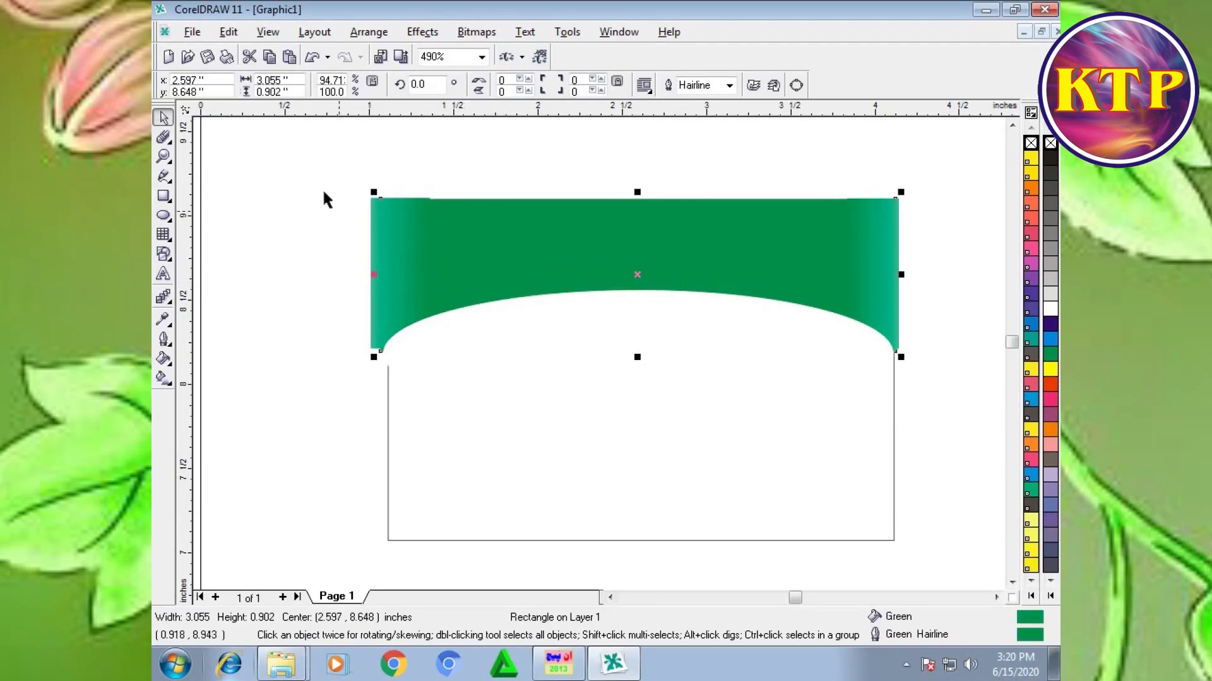
Step: Undo the strip adjustments, the ungrouping and the PowerClip extraction
click(316, 167)
key(Tab)
key(Tab)
key(Right)
key(ctrl+a)
key(ctrl+g)
ctrl+click(315, 161)
click(306, 210)
Step: Open the PowerClip contents for editing and ungroup the header objects
right_click(497, 256)
click(526, 290)
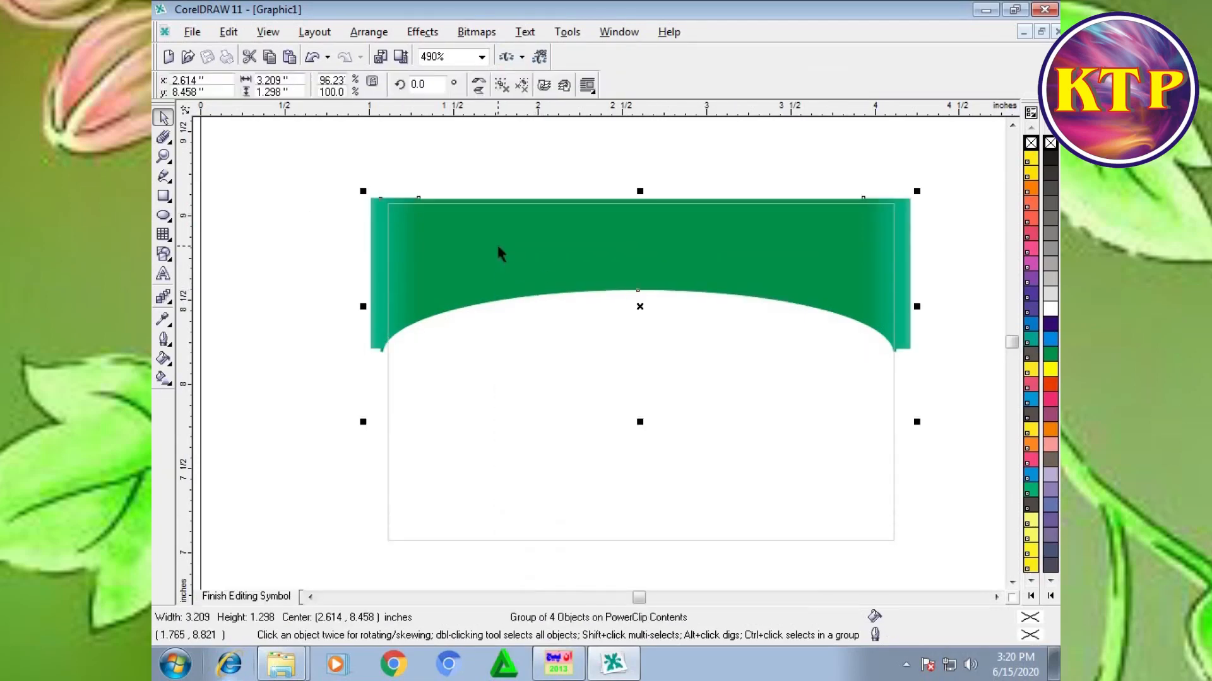
click(256, 202)
click(416, 273)
key(ctrl+u)
Step: Move the left and right gradient strips inward to sit flush with the ends of the green band
click(439, 277)
drag(298, 163, 435, 379)
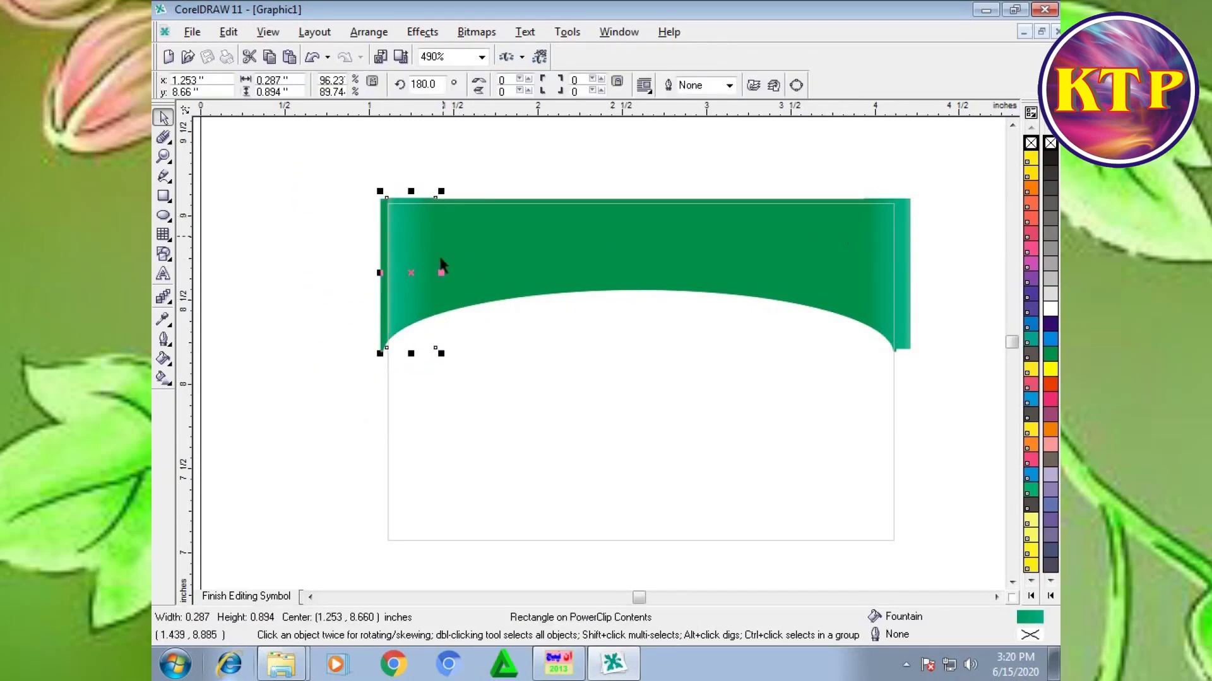
drag(409, 274, 402, 273)
drag(946, 176, 845, 358)
drag(887, 273, 881, 275)
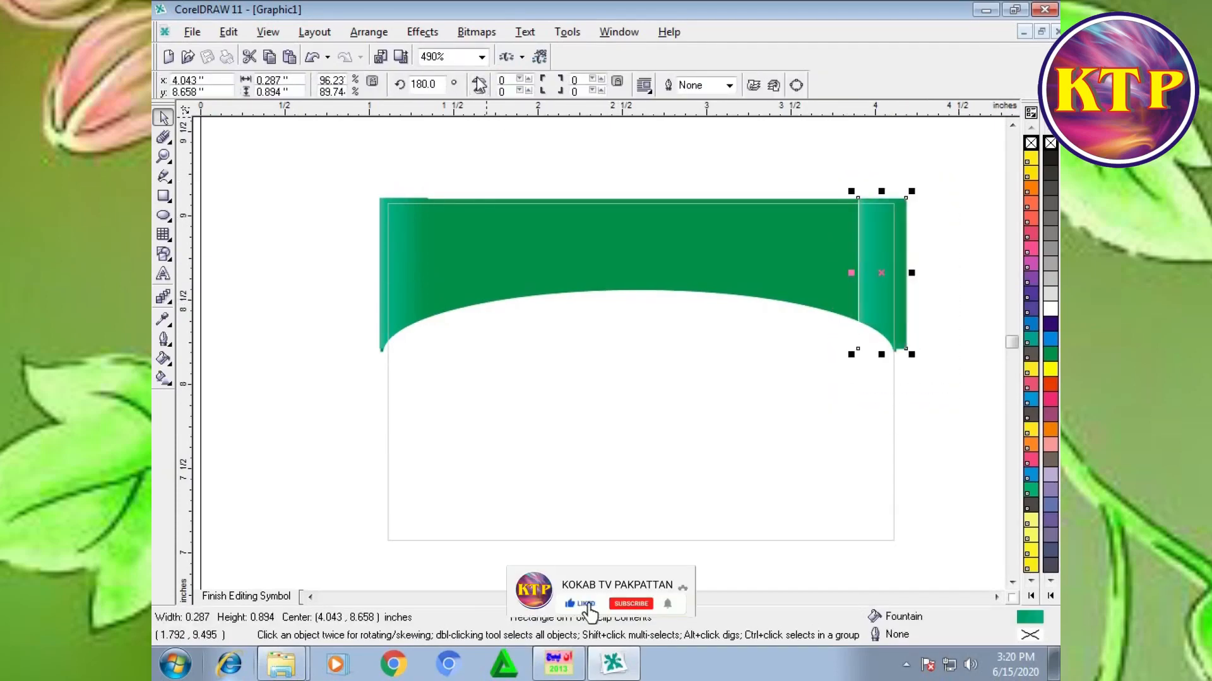
Step: Finish editing the PowerClip contents and deselect the card
click(441, 197)
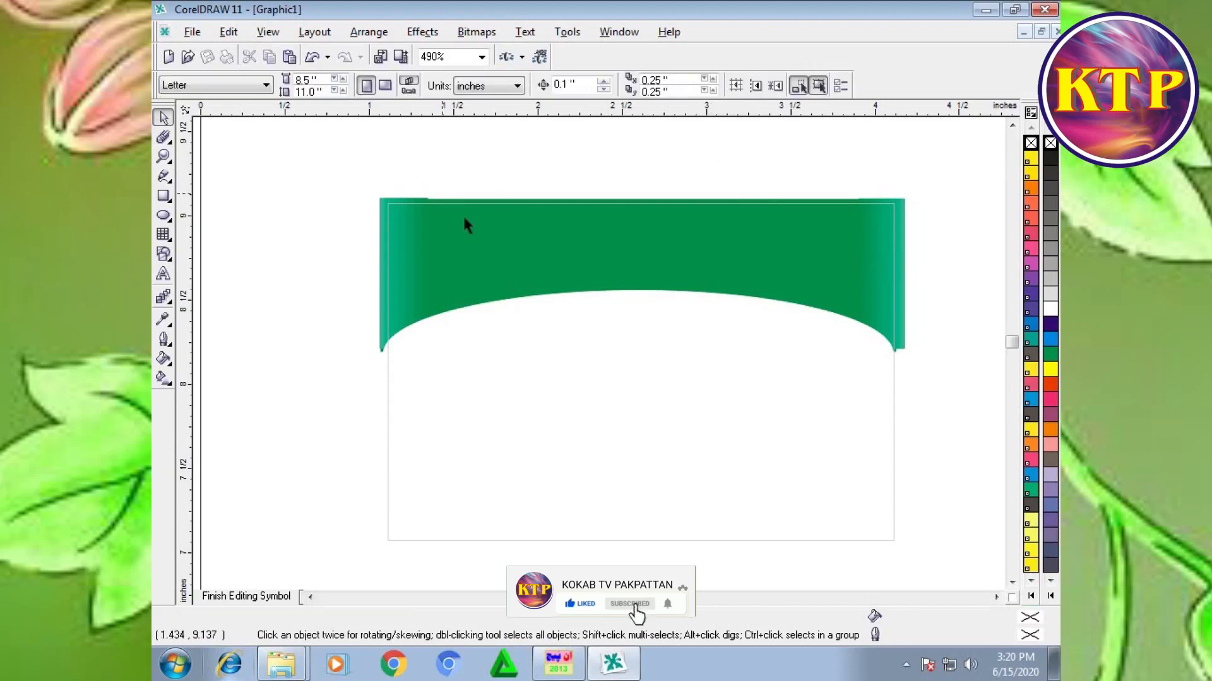
right_click(510, 238)
click(553, 254)
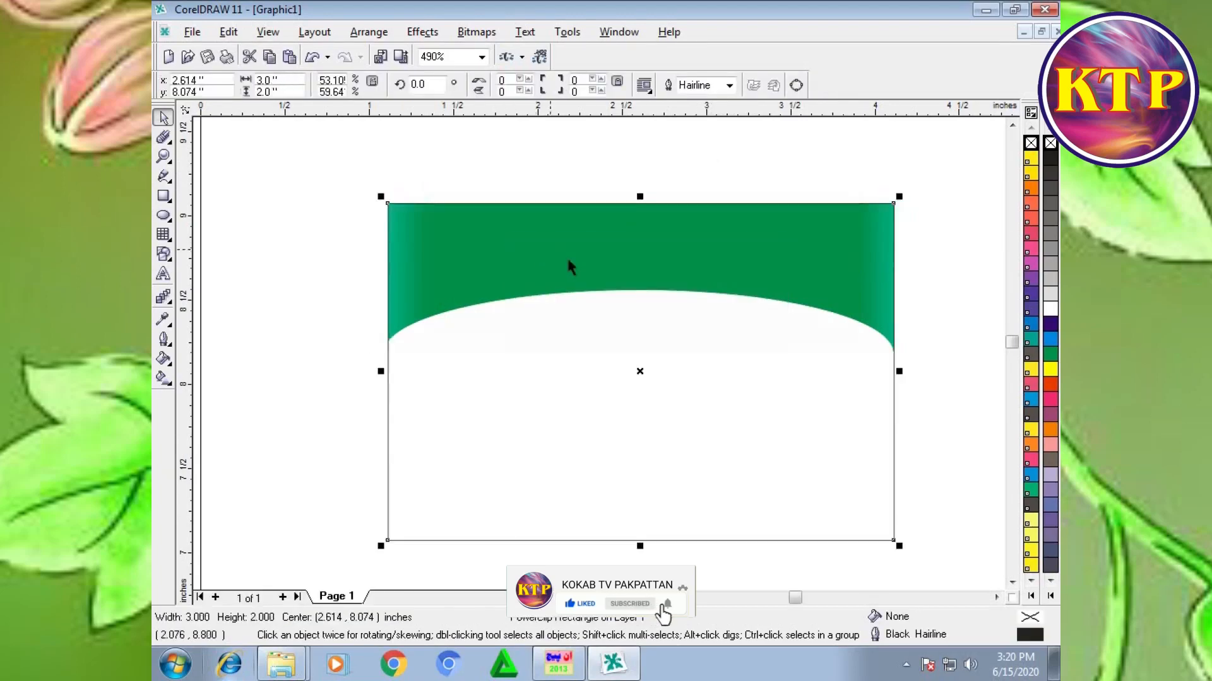
click(304, 309)
Step: Draw a rectangle about 3.058 by 0.174 inches along the card's bottom edge and make its fill and outline green
click(163, 197)
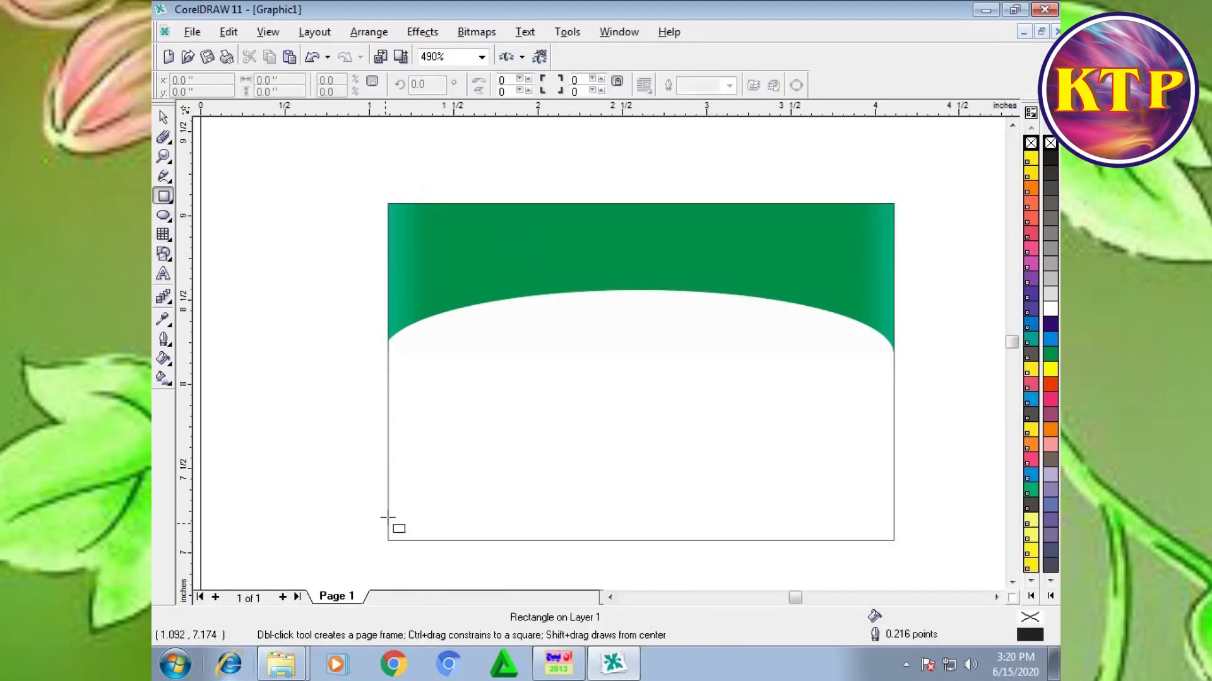
mouse_move(382, 514)
mouse_down()
mouse_move(650, 547)
mouse_move(898, 543)
mouse_up()
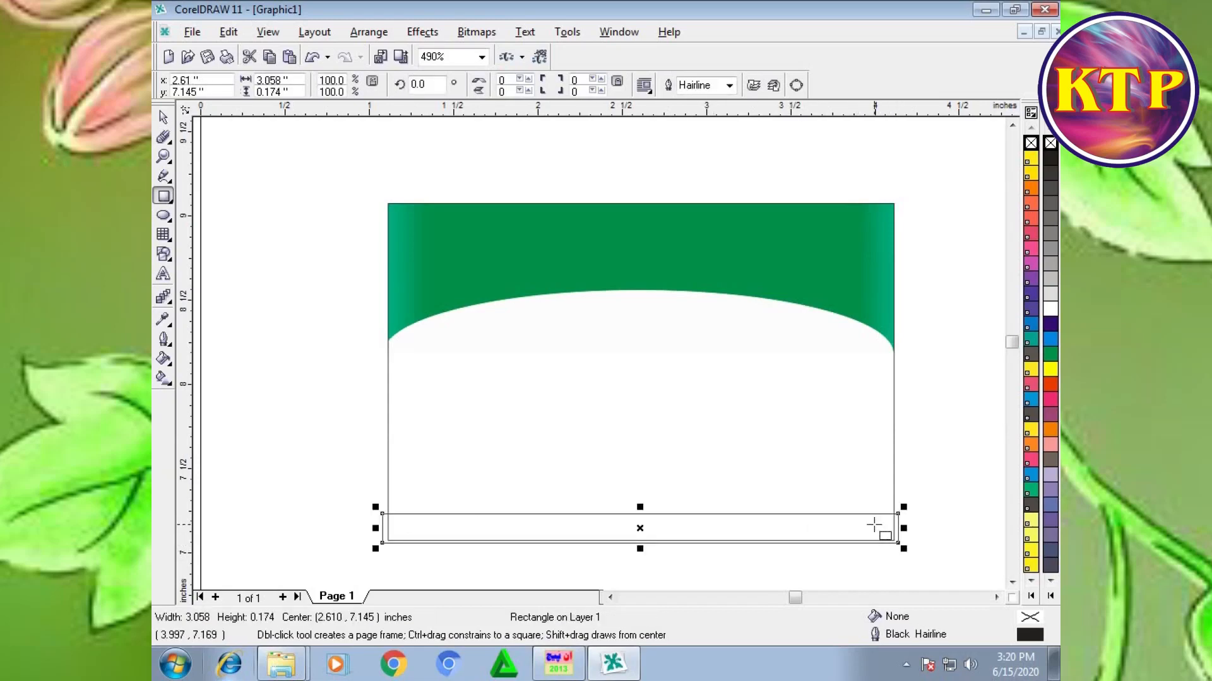
click(1051, 354)
right_click(1050, 355)
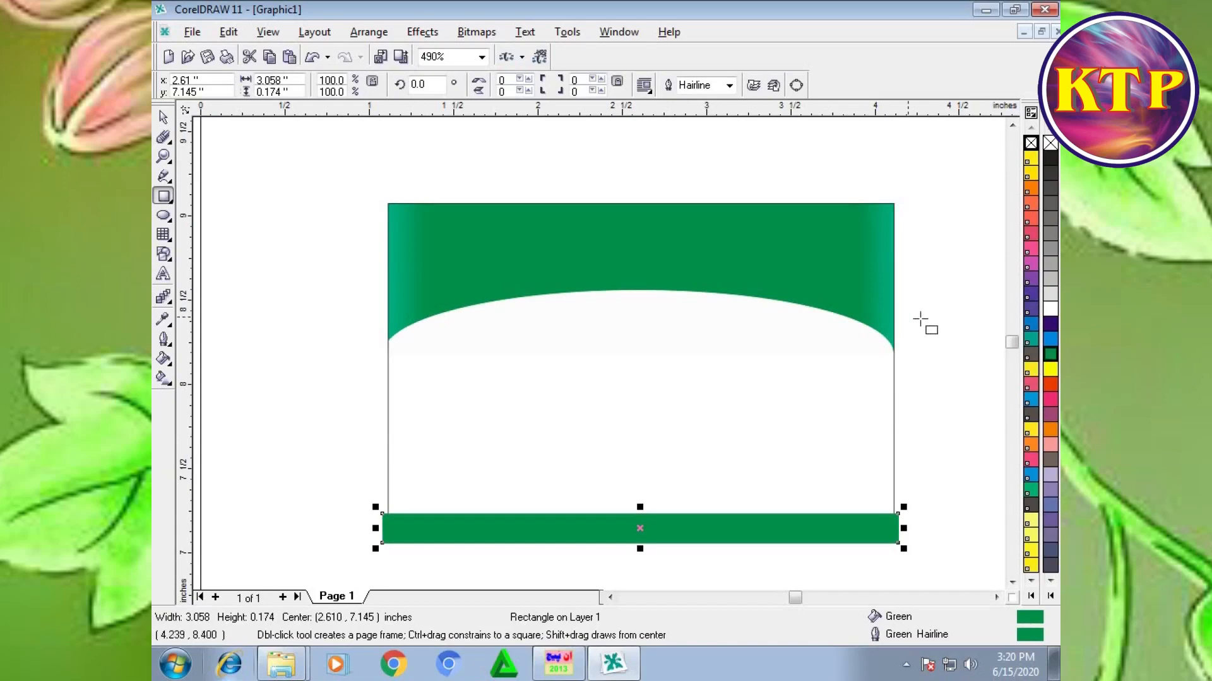
Step: Draw a rectangle about 0.168 by 0.184 inches over the footer bar's left end and give it a linear green-to-white fountain fill with the mid-point shifted toward white
click(167, 196)
mouse_move(377, 511)
mouse_down()
mouse_move(416, 554)
mouse_move(392, 506)
mouse_up()
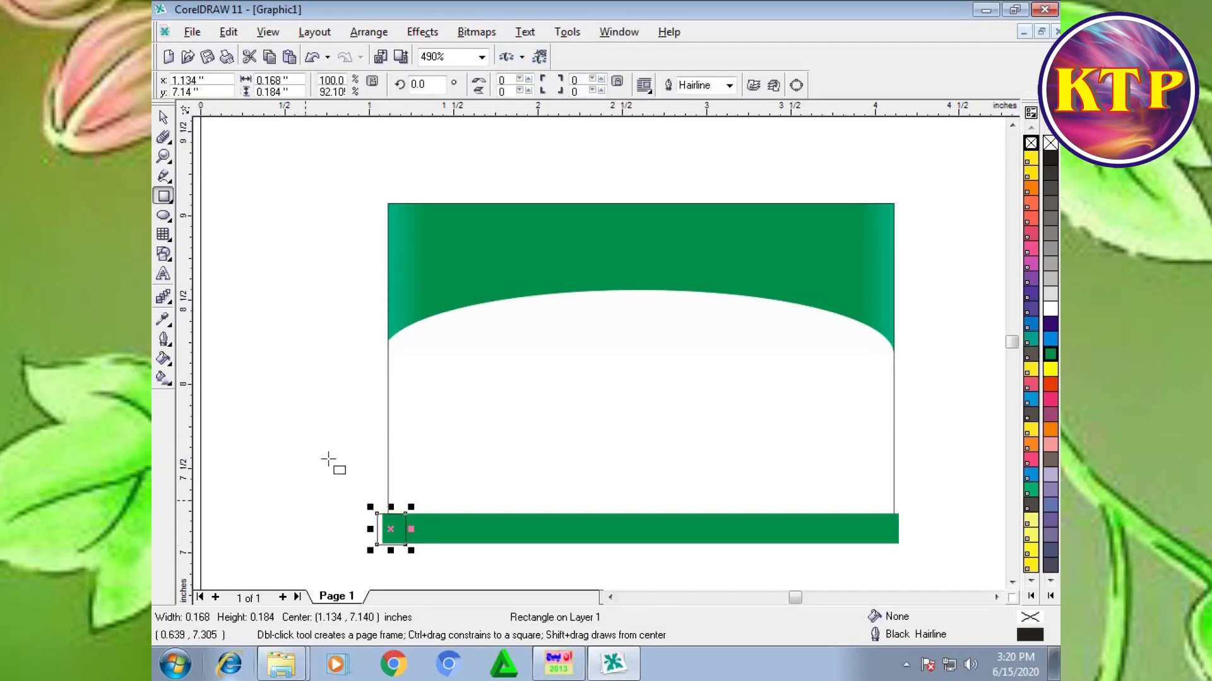
click(173, 361)
click(214, 368)
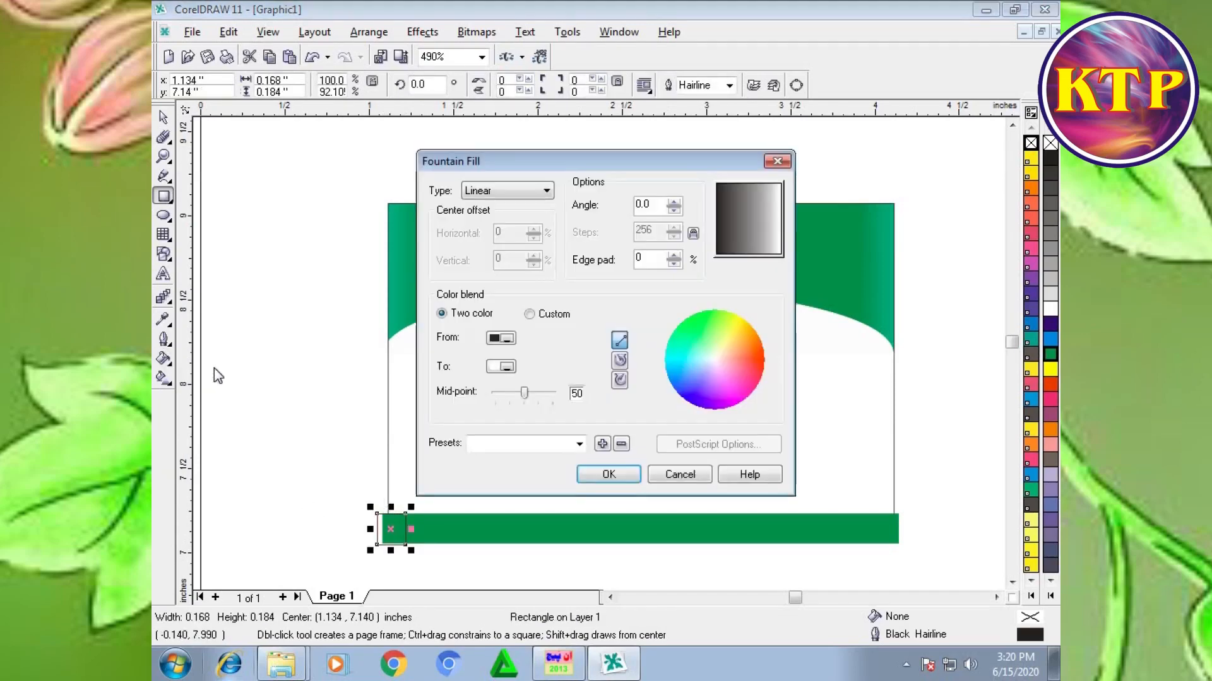
click(505, 339)
click(503, 385)
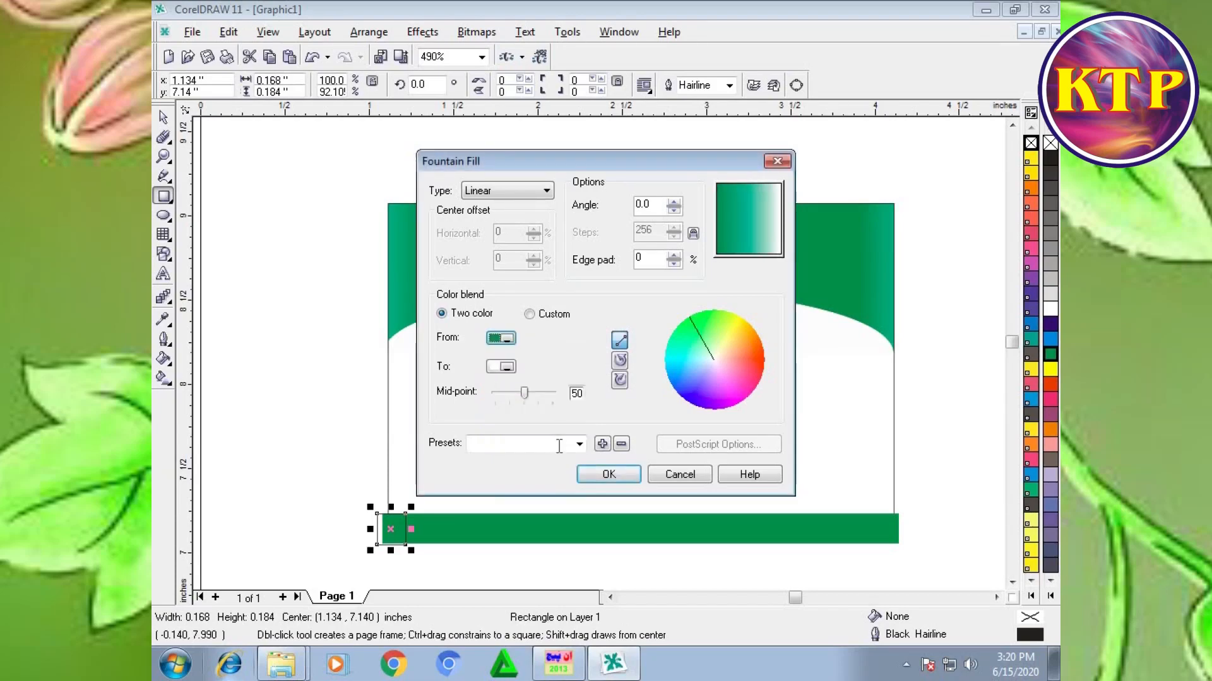
drag(524, 393, 554, 392)
click(599, 474)
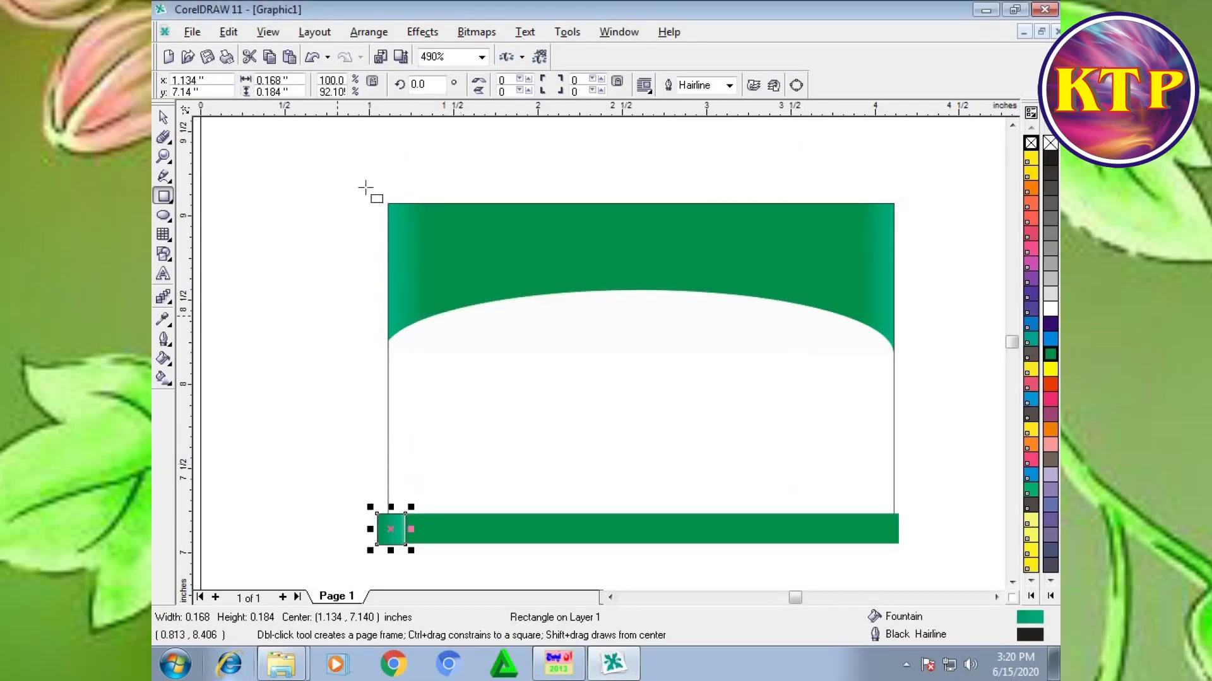
Step: Mirror the small gradient strip horizontally, remove its outline, and place a mirrored duplicate at the footer bar's right end
click(478, 84)
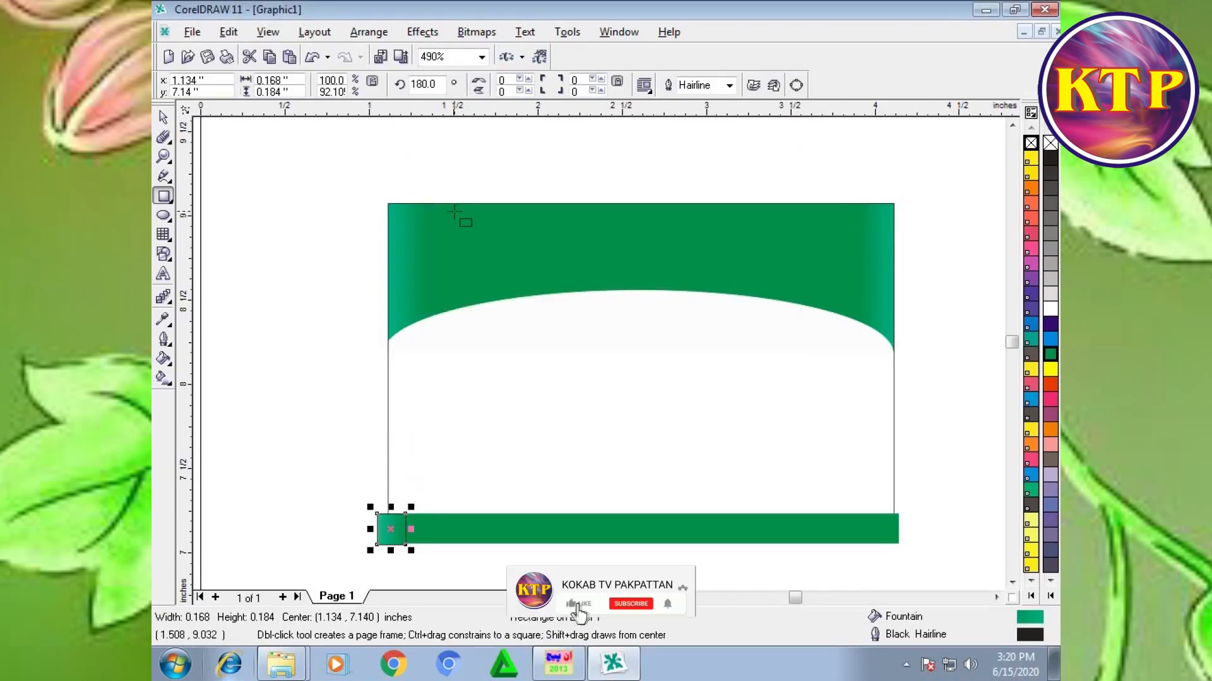
right_click(1047, 143)
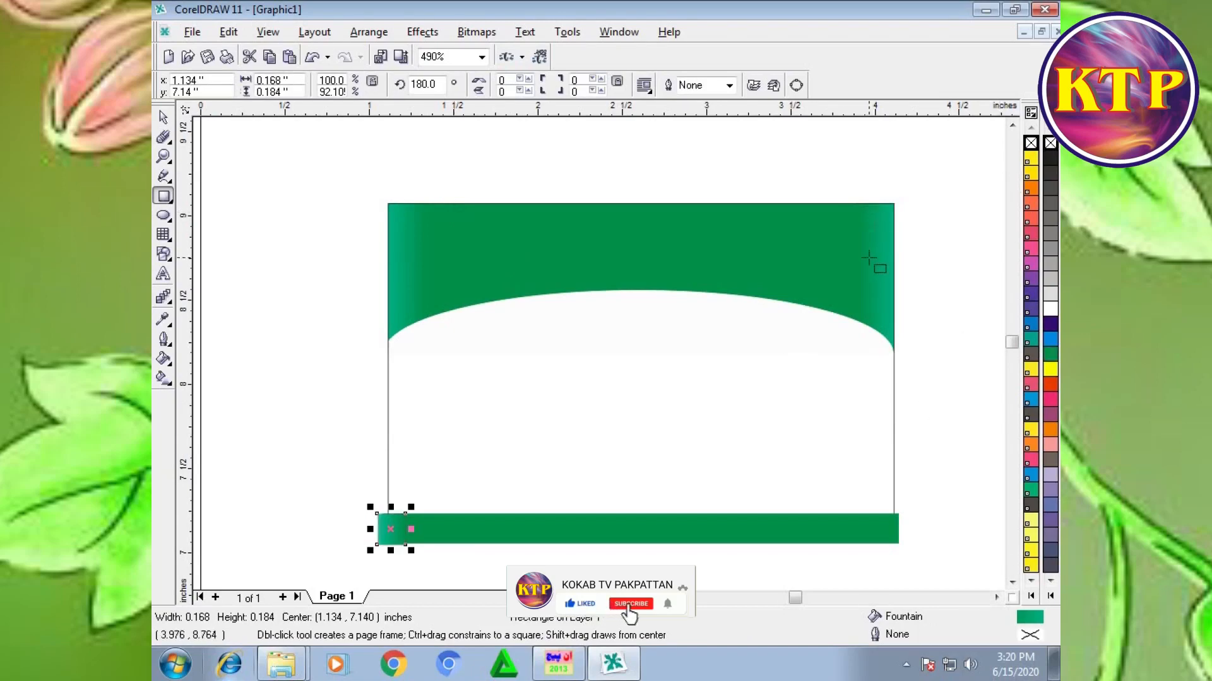
key(ctrl+d)
drag(434, 490, 884, 533)
click(478, 84)
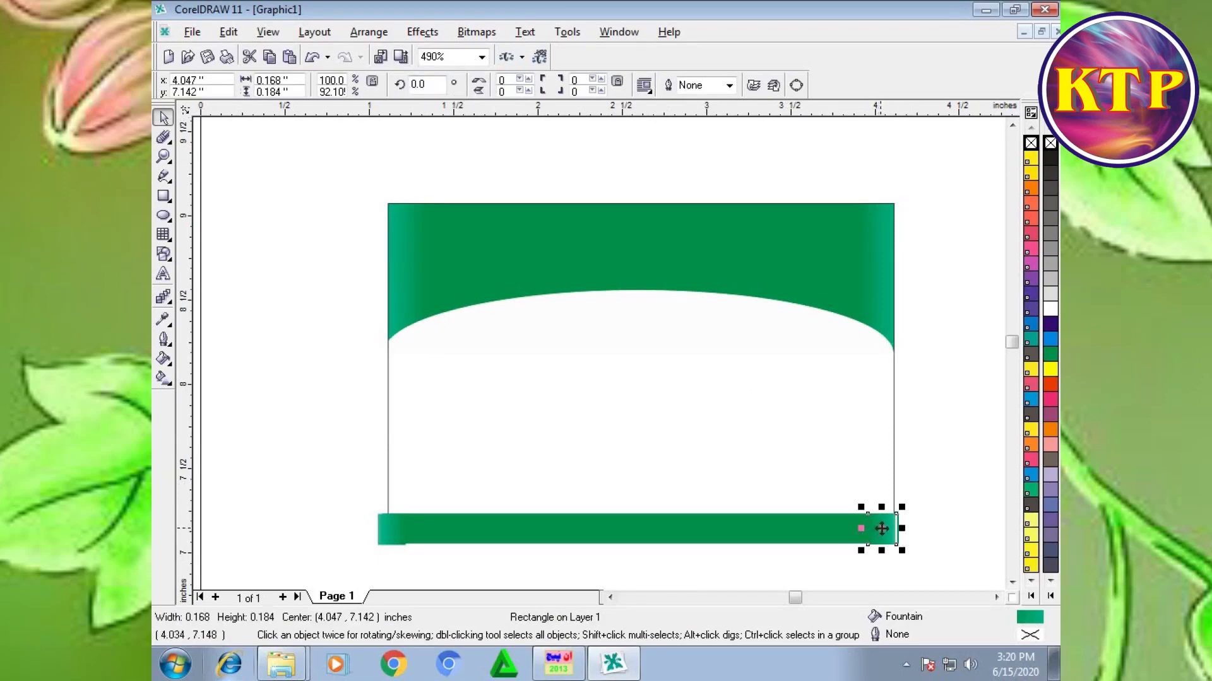
Step: Group the footer bar with its two gradient strips and PowerClip the group inside the card frame
drag(950, 483, 325, 562)
key(ctrl+g)
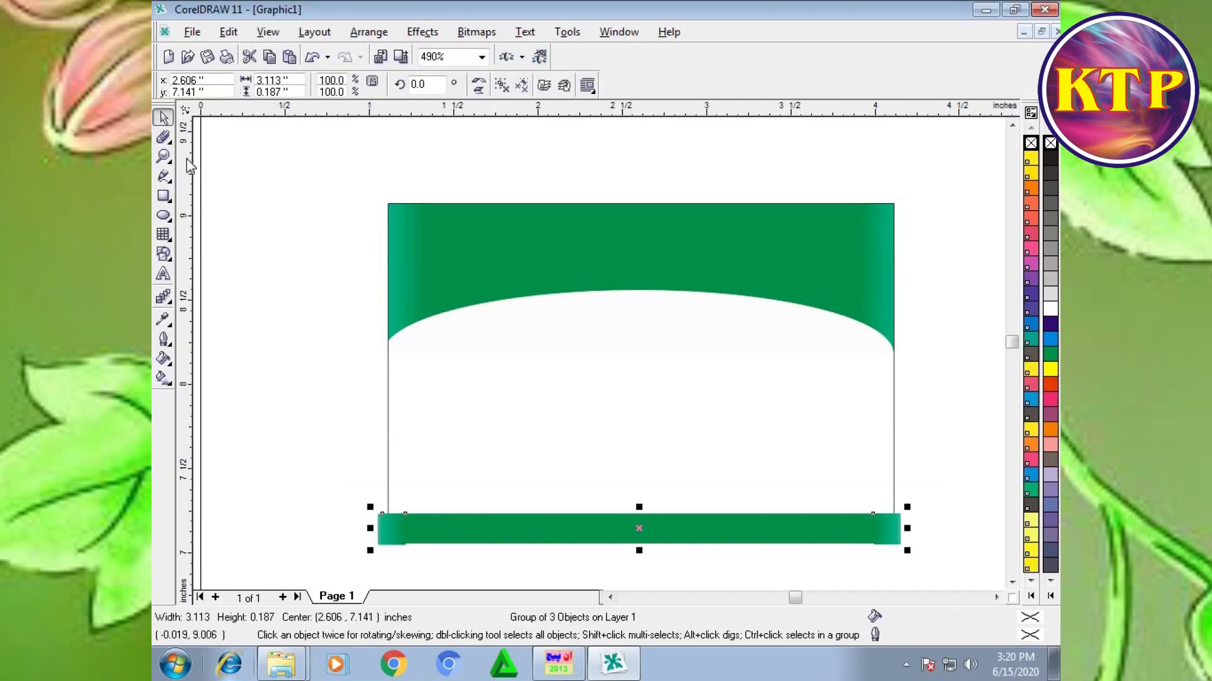
click(422, 31)
mouse_move(450, 225)
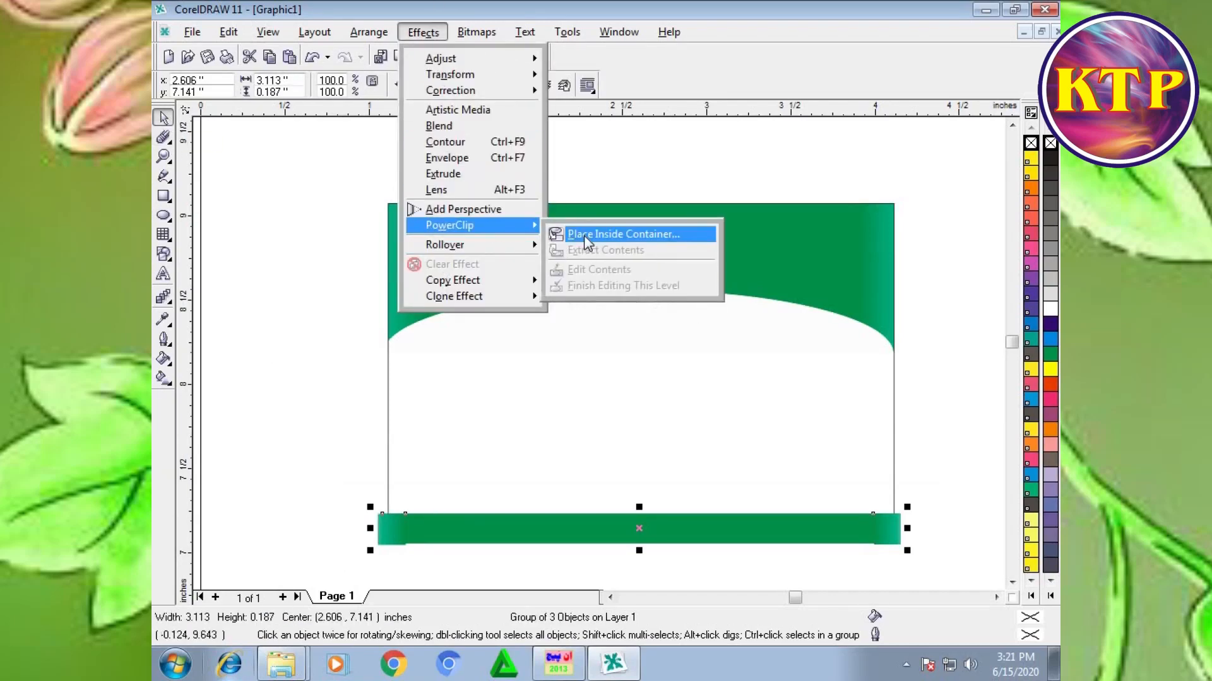
click(584, 236)
click(581, 404)
Step: Edit the PowerClip contents to move the footer group to the card's bottom edge with a height of about 0.246 inches, and finish editing
right_click(575, 402)
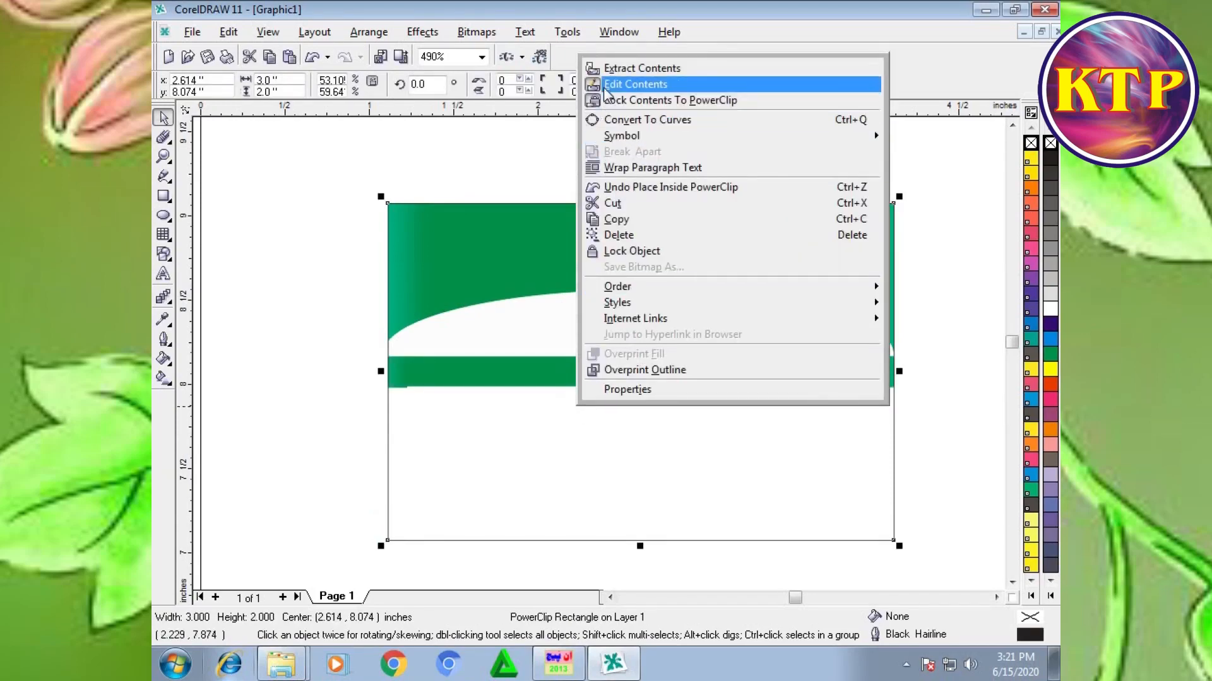
click(635, 84)
drag(607, 378, 624, 518)
right_click(594, 513)
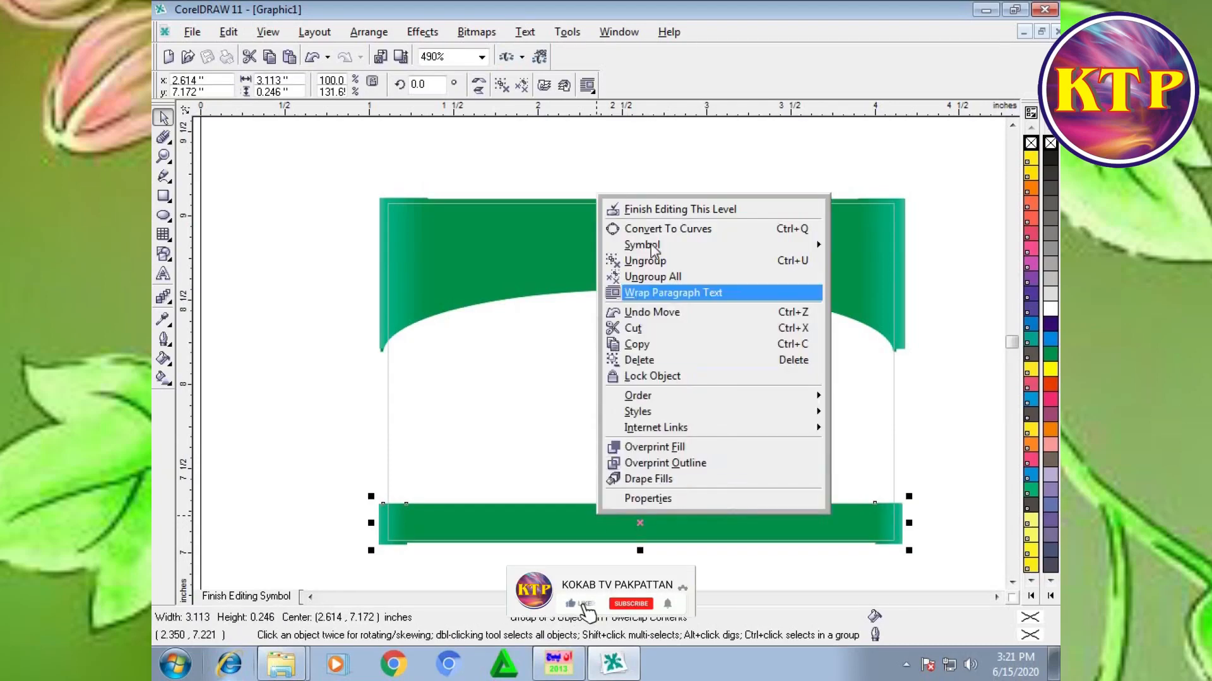
click(680, 210)
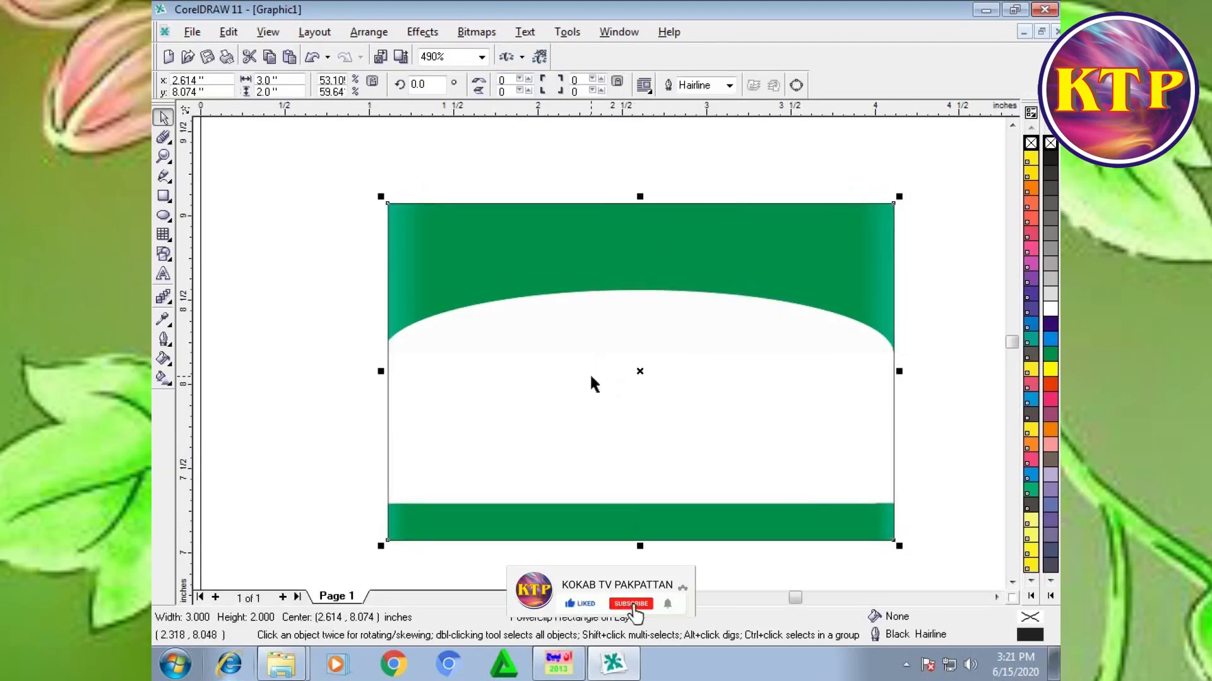
Step: Reopen the PowerClip contents and draw an ellipse about 0.45 by 0.611 inches in the header's upper right, with 20% Black fill and outline
scroll(589, 377, up, 1)
right_click(492, 183)
click(528, 214)
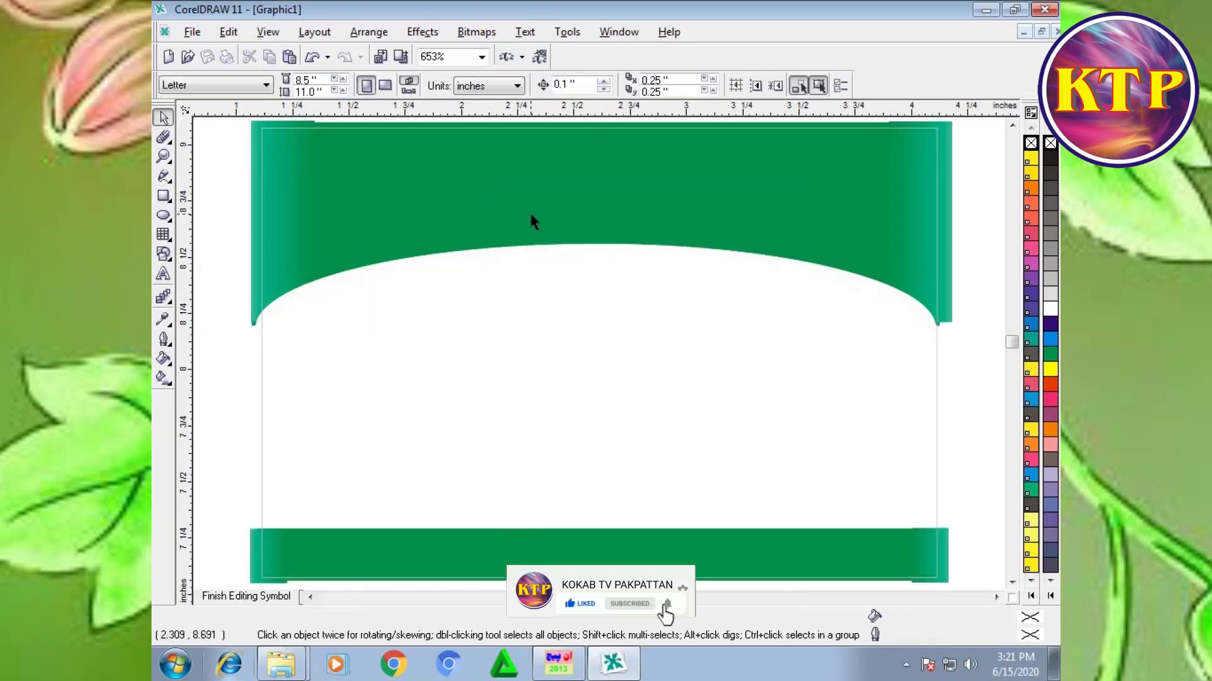
click(164, 215)
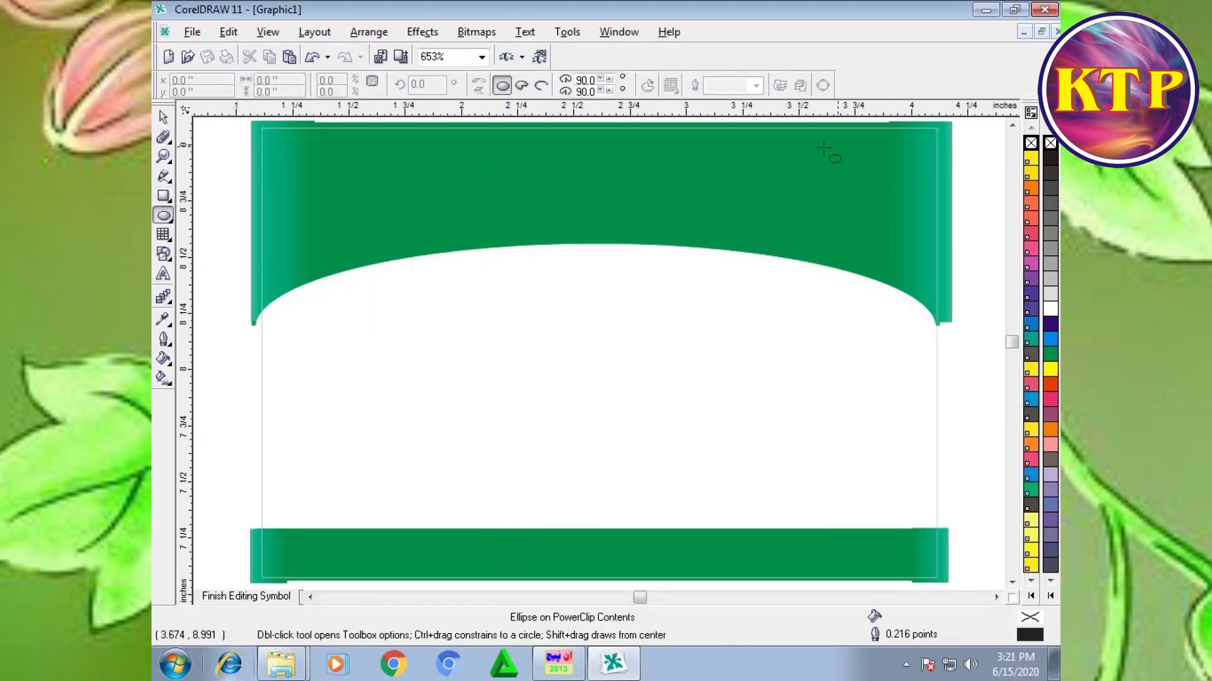
mouse_move(823, 123)
mouse_down()
mouse_move(889, 258)
mouse_move(937, 270)
mouse_up()
click(1051, 279)
right_click(1051, 279)
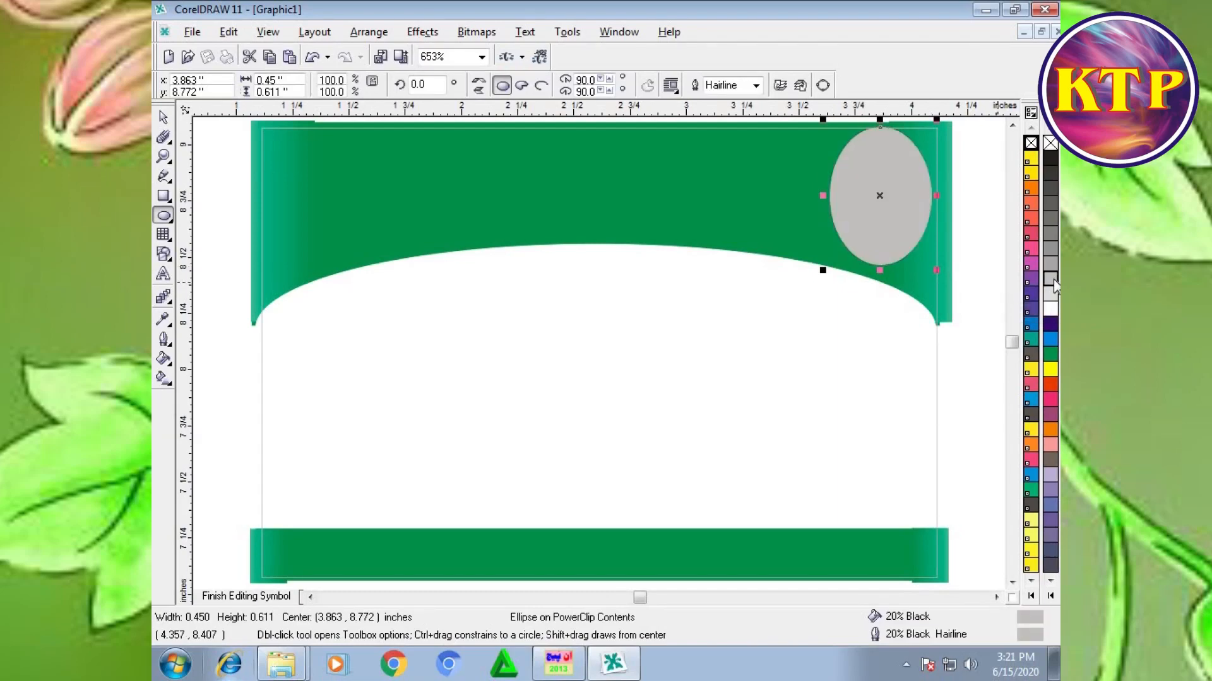
Step: Duplicate the gray ellipse, offset the copy slightly to the left, and make its fill and outline green to leave a gray crescent
key(ctrl+d)
drag(937, 140, 866, 195)
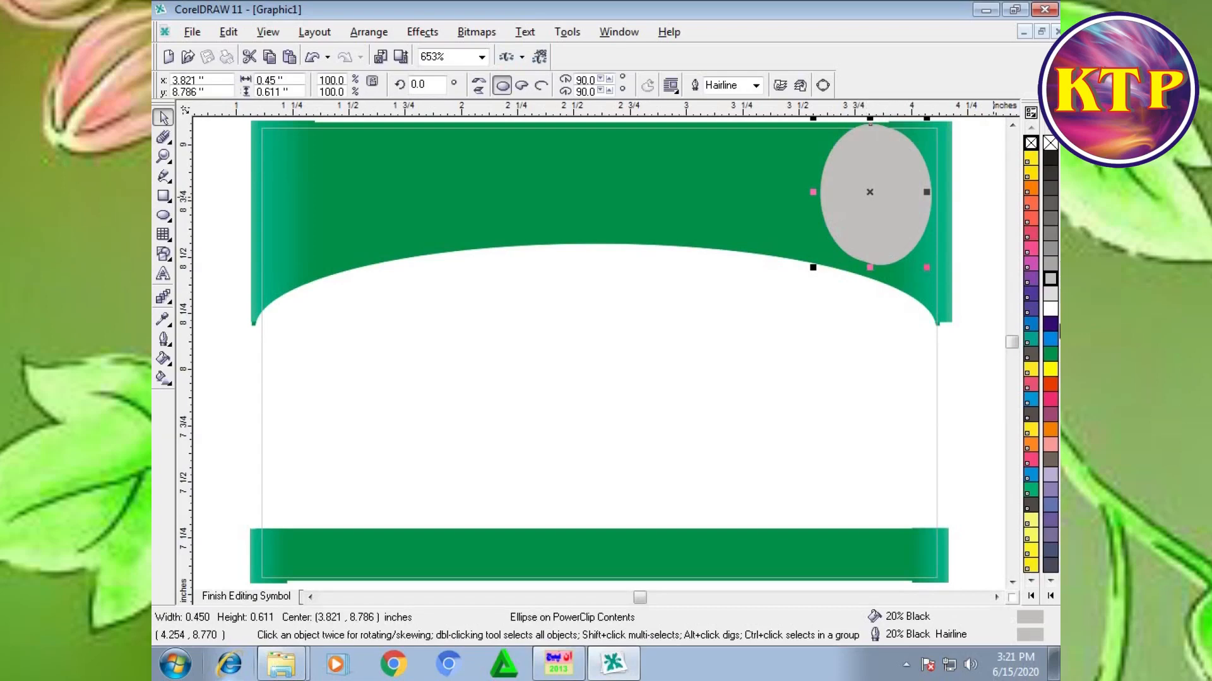
click(1051, 356)
right_click(1051, 356)
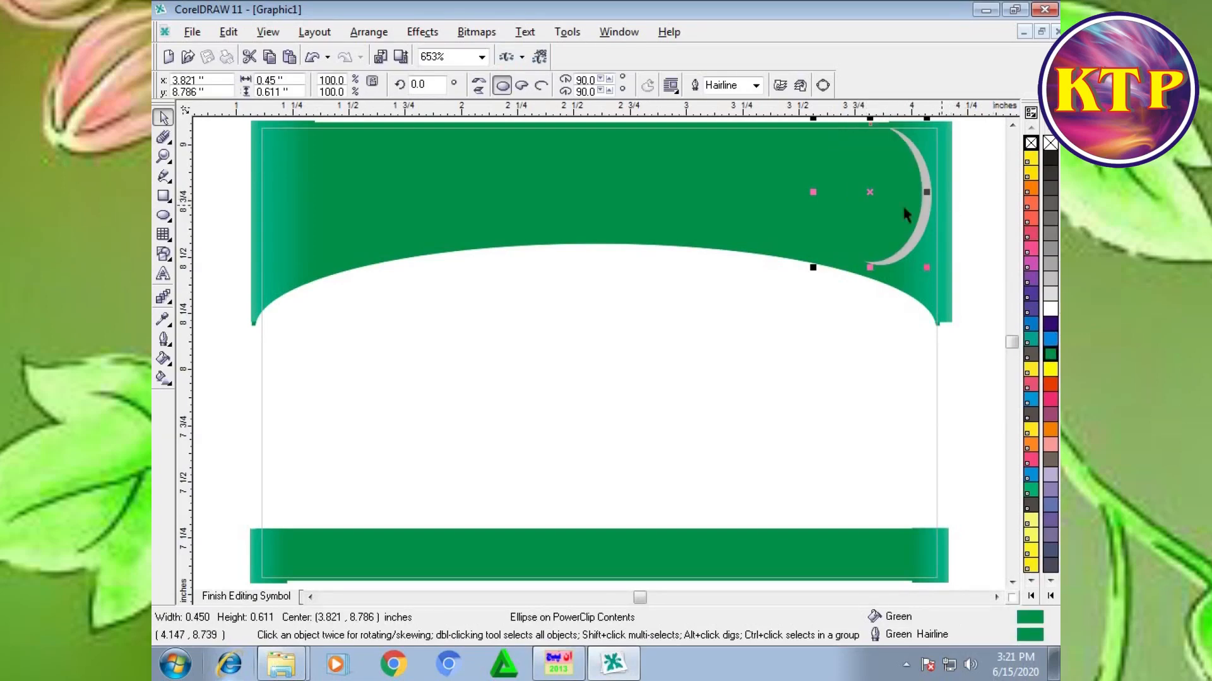
drag(867, 192, 866, 192)
scroll(978, 183, down, 1)
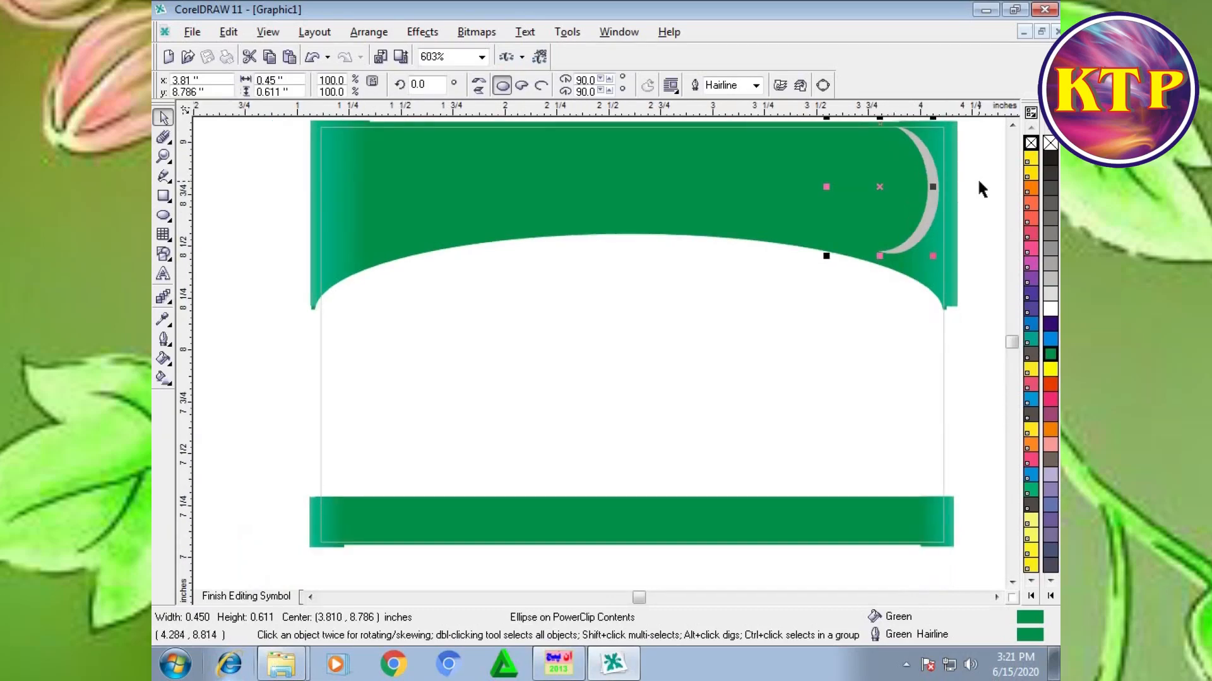
scroll(977, 179, up, 1)
click(970, 172)
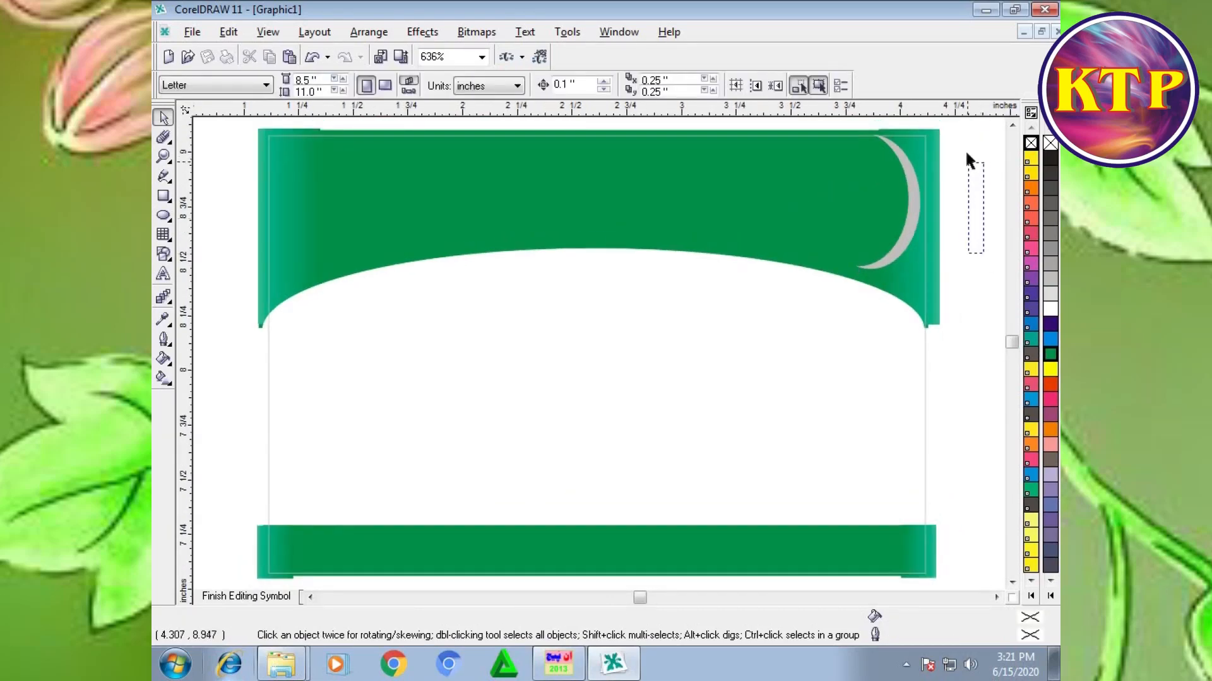
Step: Duplicate the gray and green ellipse pair twice, shifting each copy left and slightly up to form three overlapping crescents
scroll(975, 176, up, 1)
drag(977, 136, 760, 357)
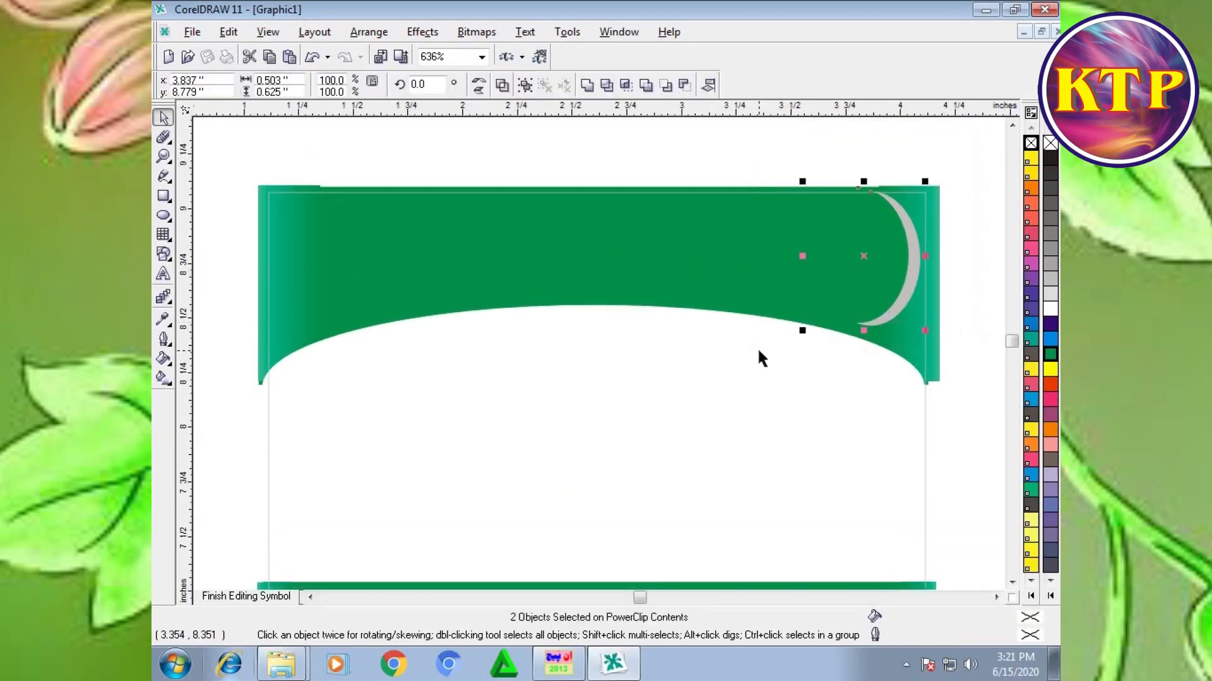
key(ctrl+d)
drag(922, 204, 827, 250)
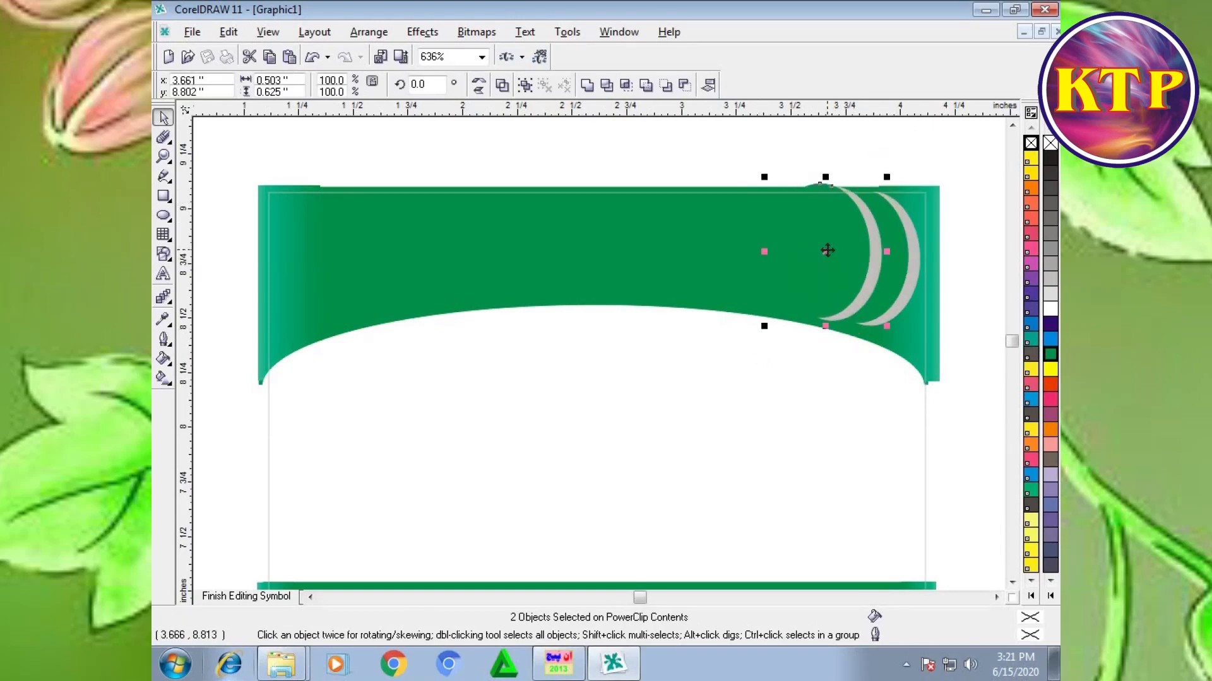
drag(827, 250, 842, 245)
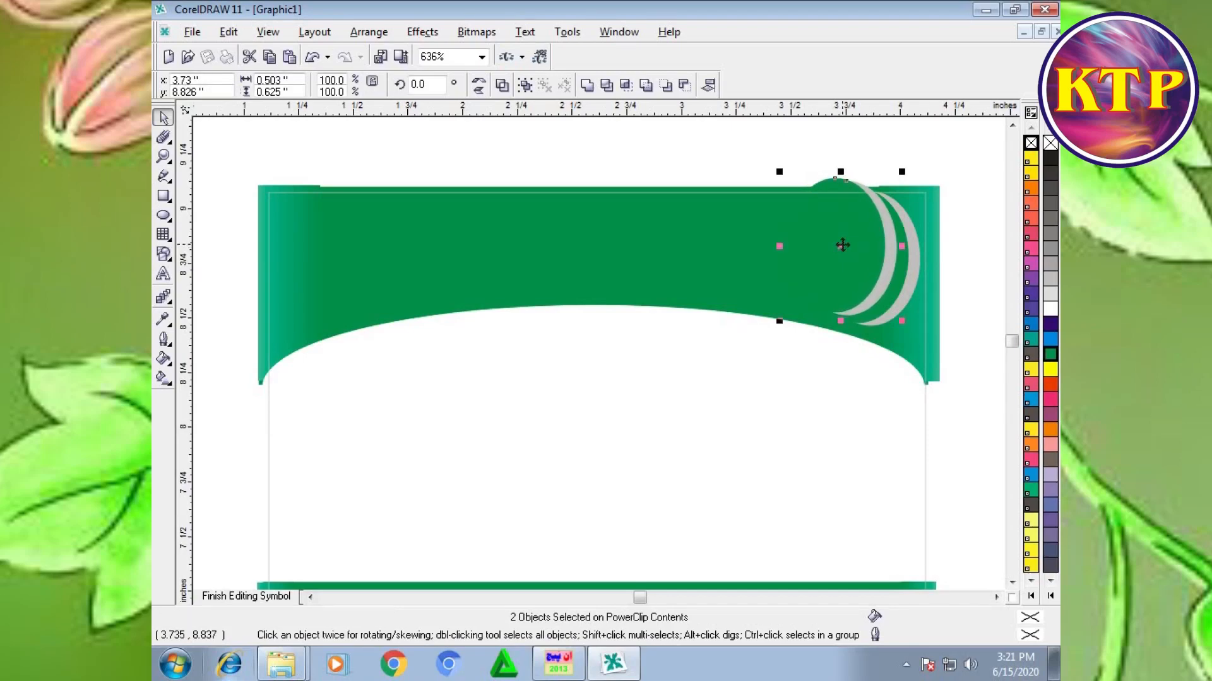
key(ctrl+d)
drag(891, 200, 808, 236)
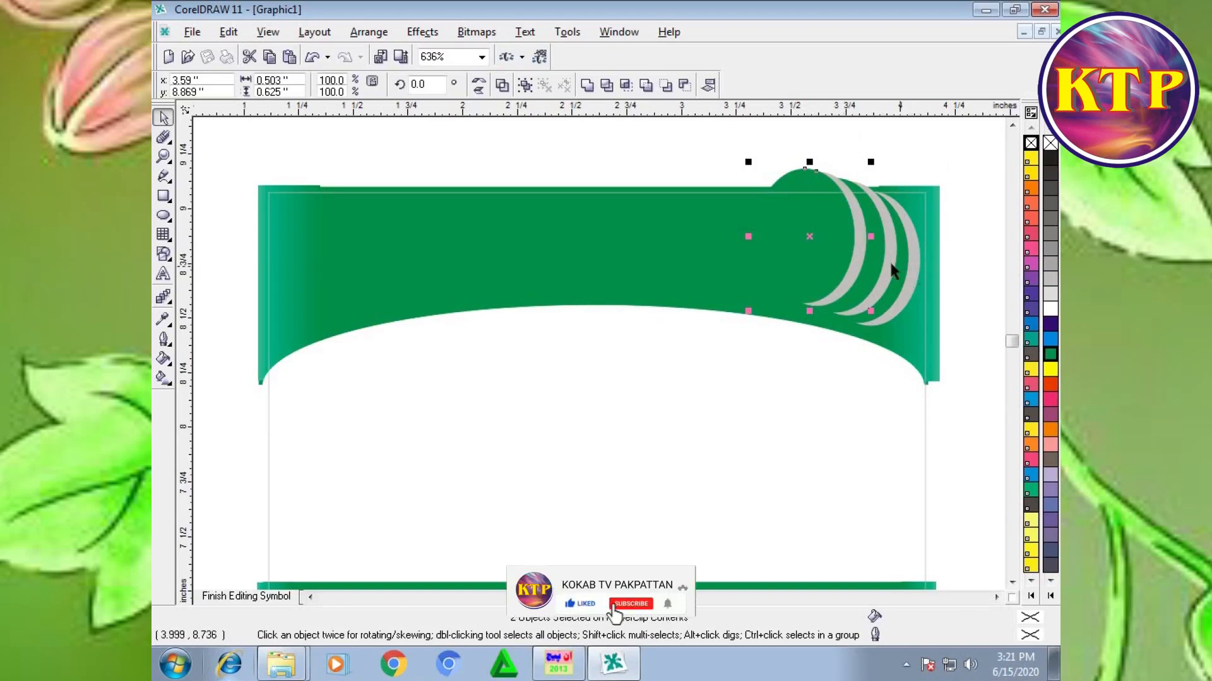
drag(811, 236, 819, 234)
Step: Select all six crescent ellipses, enlarge them slightly toward the lower left, and finish editing the PowerClip contents
drag(971, 164, 687, 334)
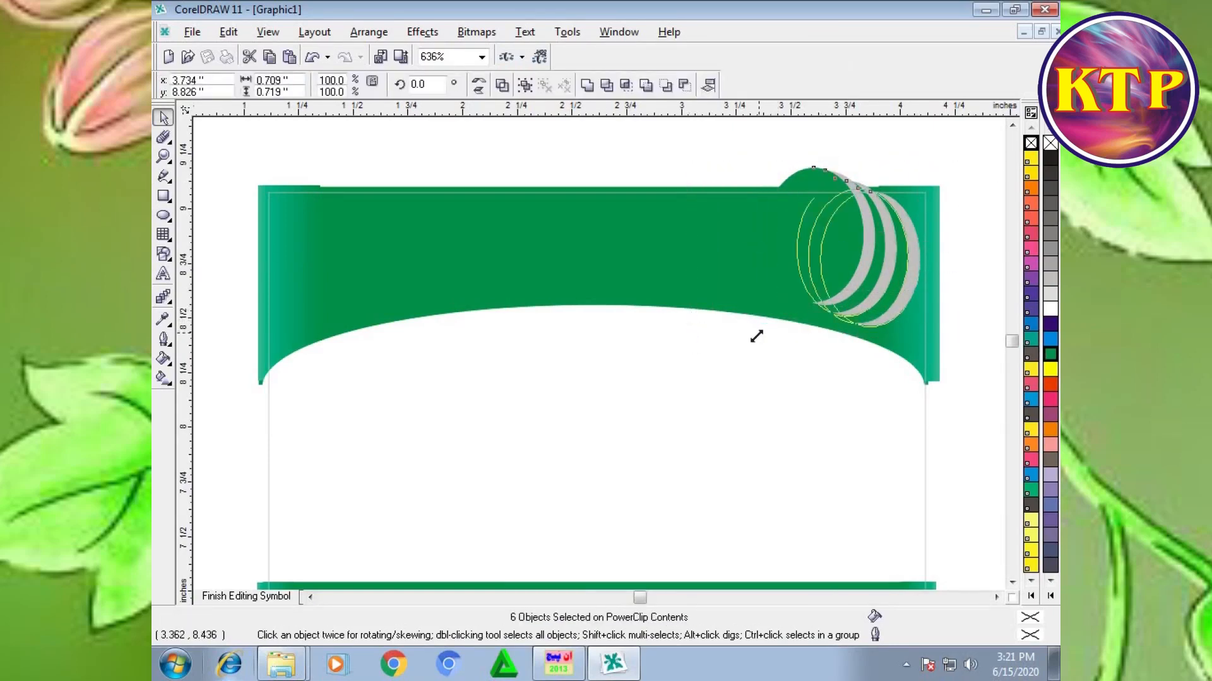
right_click(689, 240)
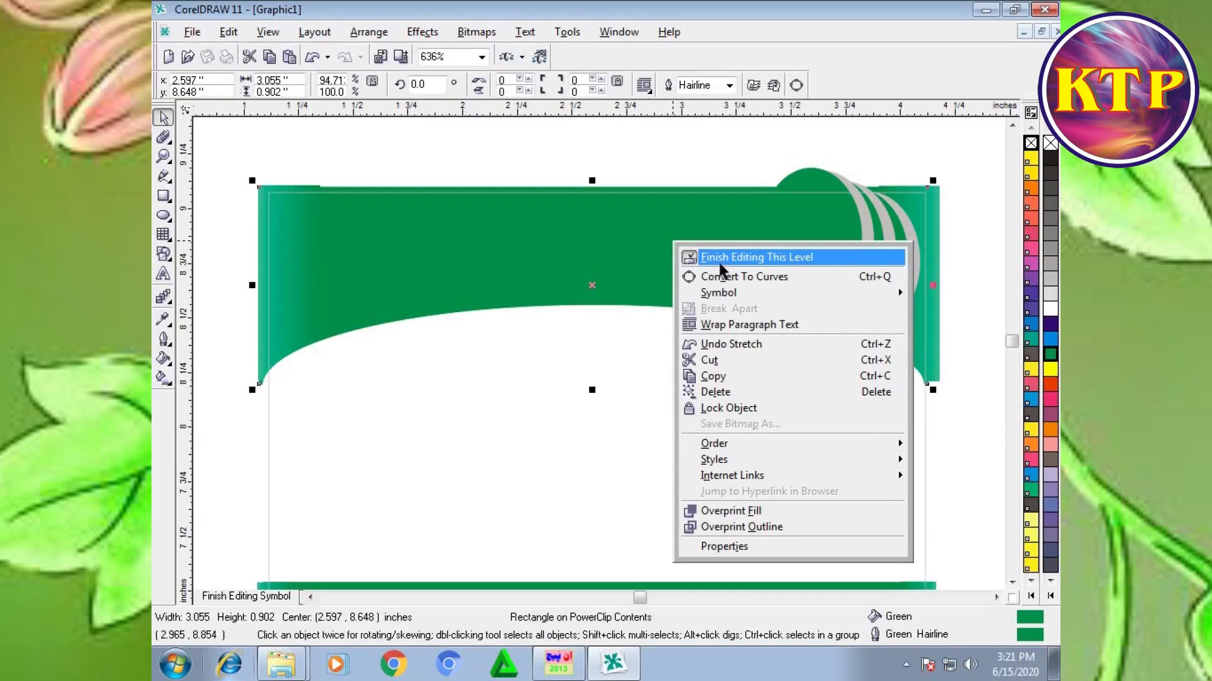
click(709, 255)
Step: Reopen the PowerClip contents, shift the three crescents slightly left, and finish editing with the whole card in view
right_click(782, 222)
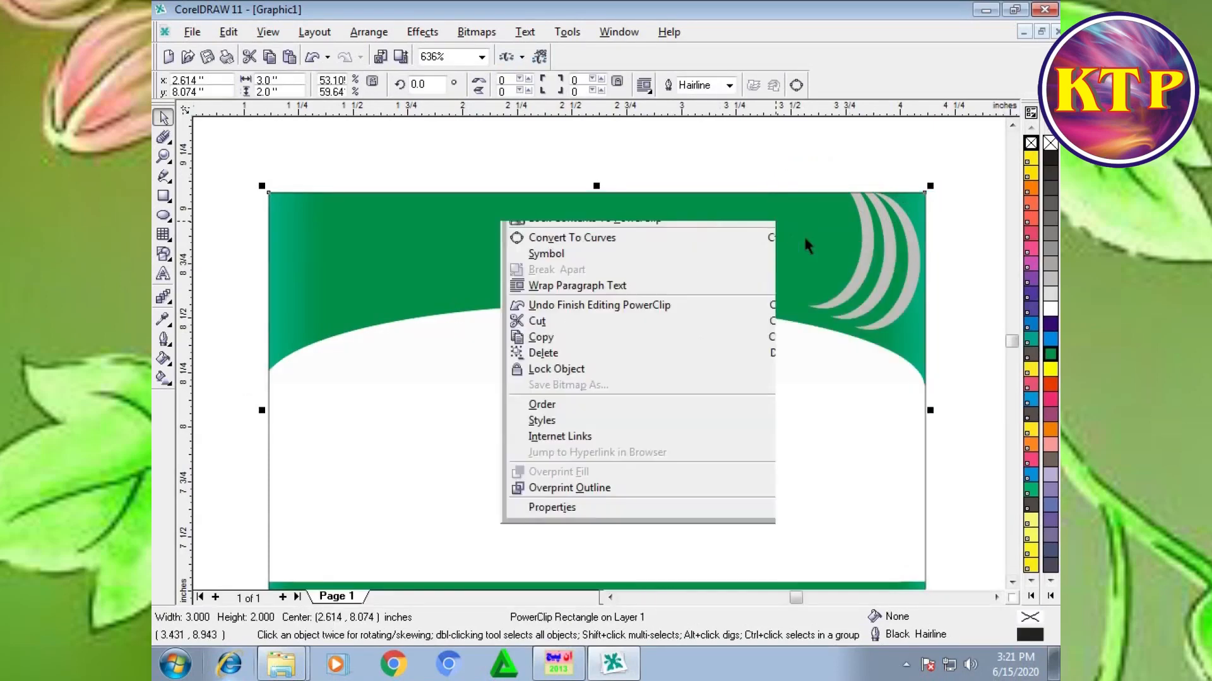
click(681, 254)
drag(966, 137, 662, 347)
drag(841, 251, 831, 247)
click(832, 247)
right_click(658, 240)
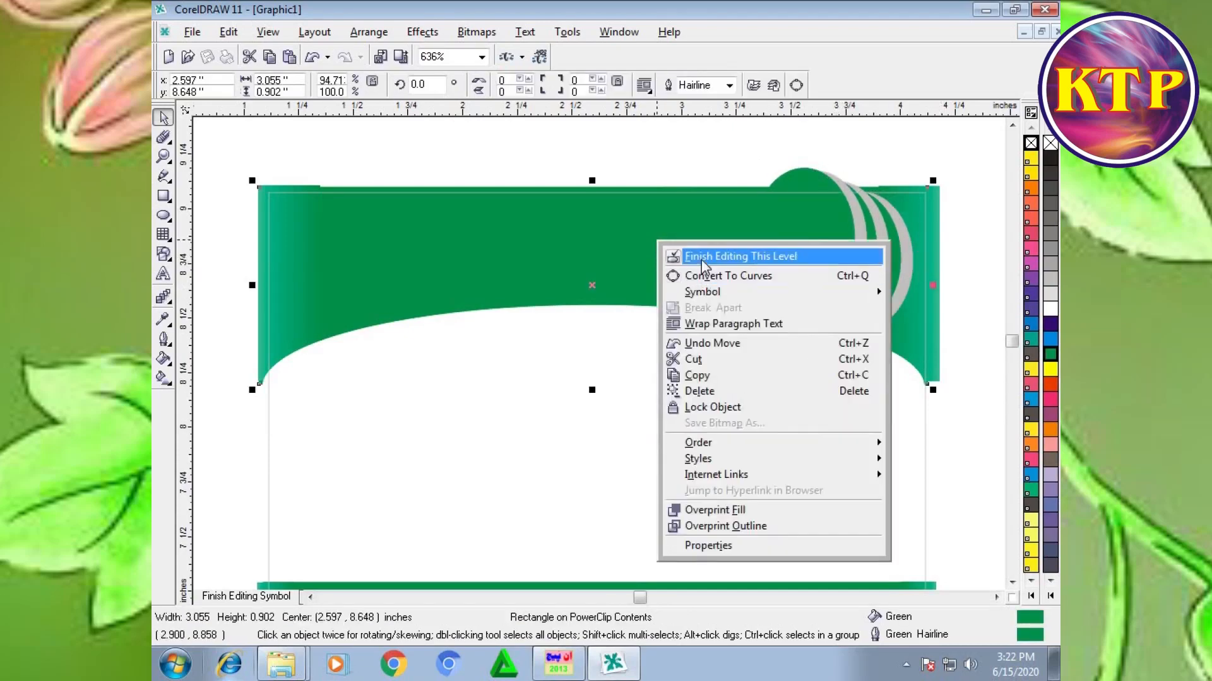
click(697, 255)
key(shift+F2)
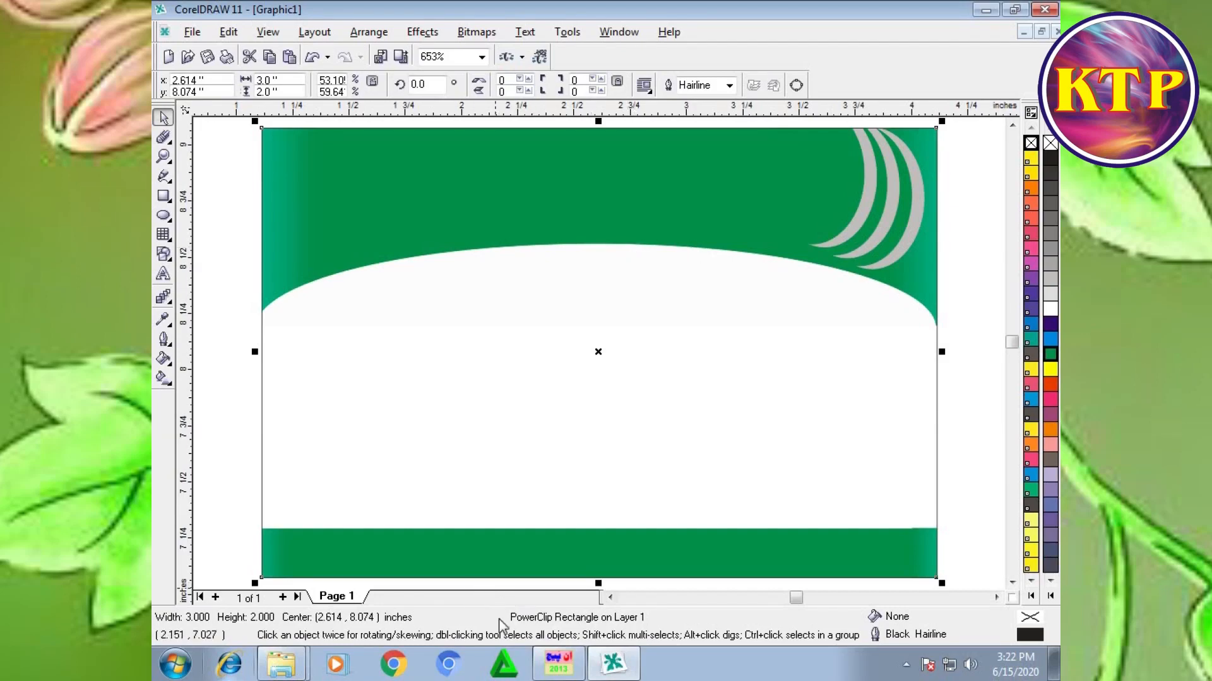
Step: Switch to InPage, set the input language to English, and enter the line "TYPE YOUR SCHOOL NAME" in the blank document
click(555, 670)
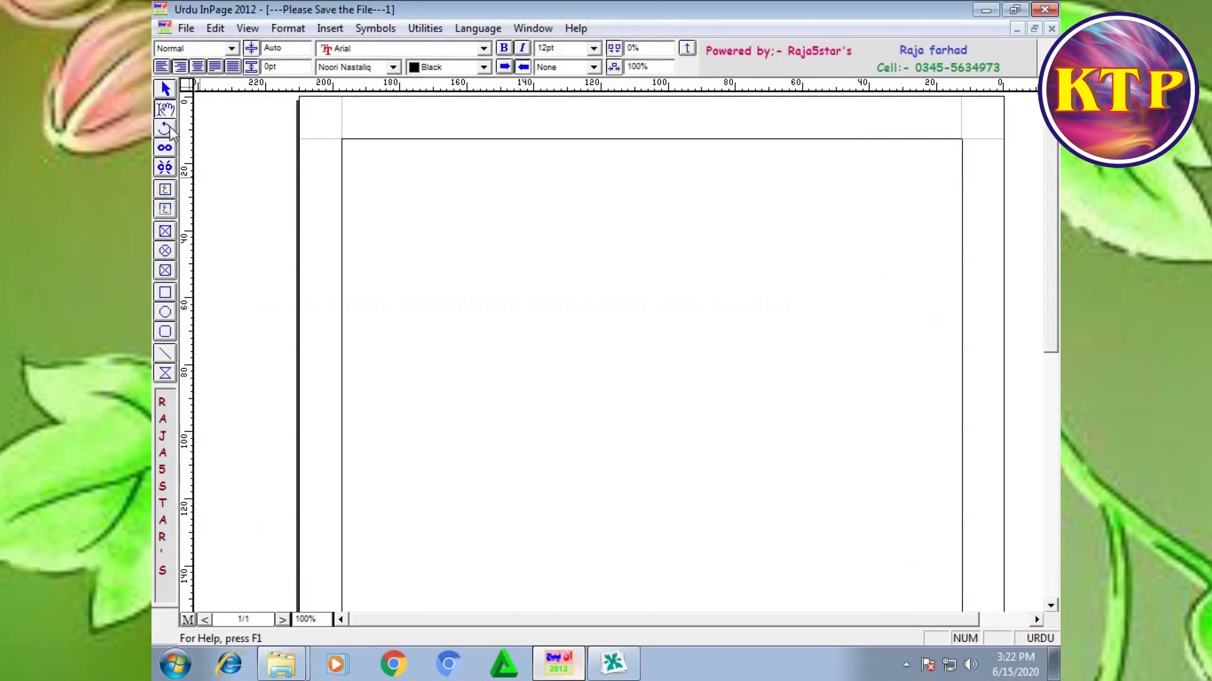
key(ctrl+space)
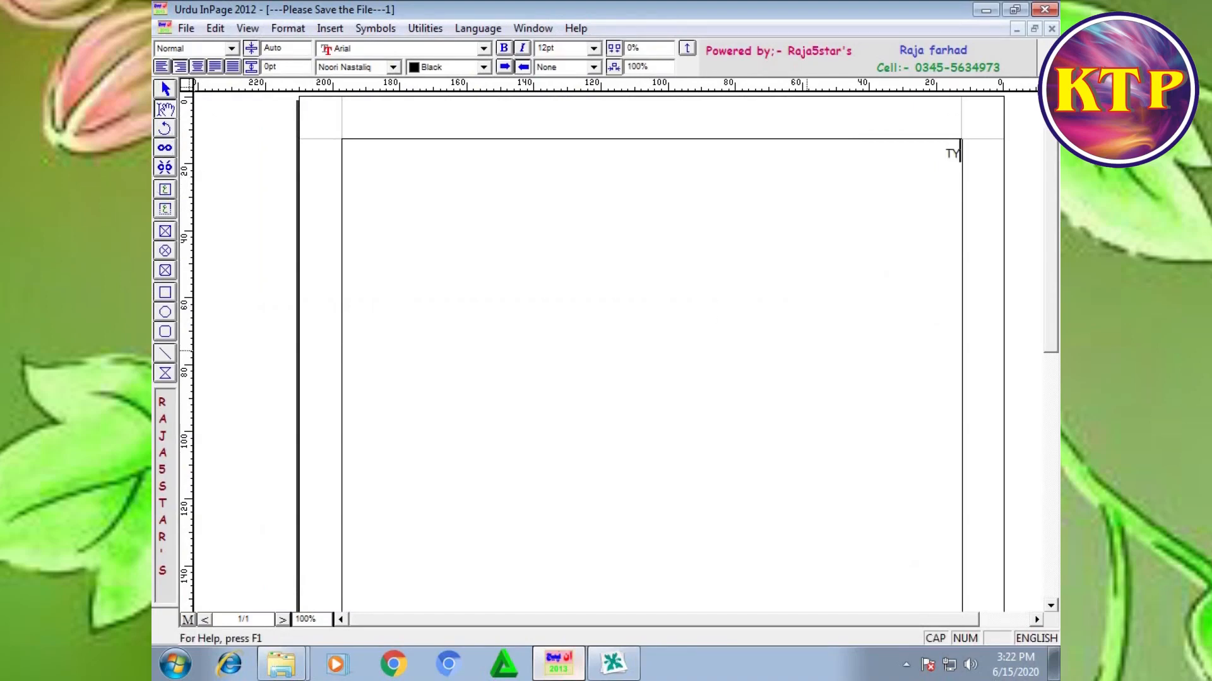
text(TYPE YU)
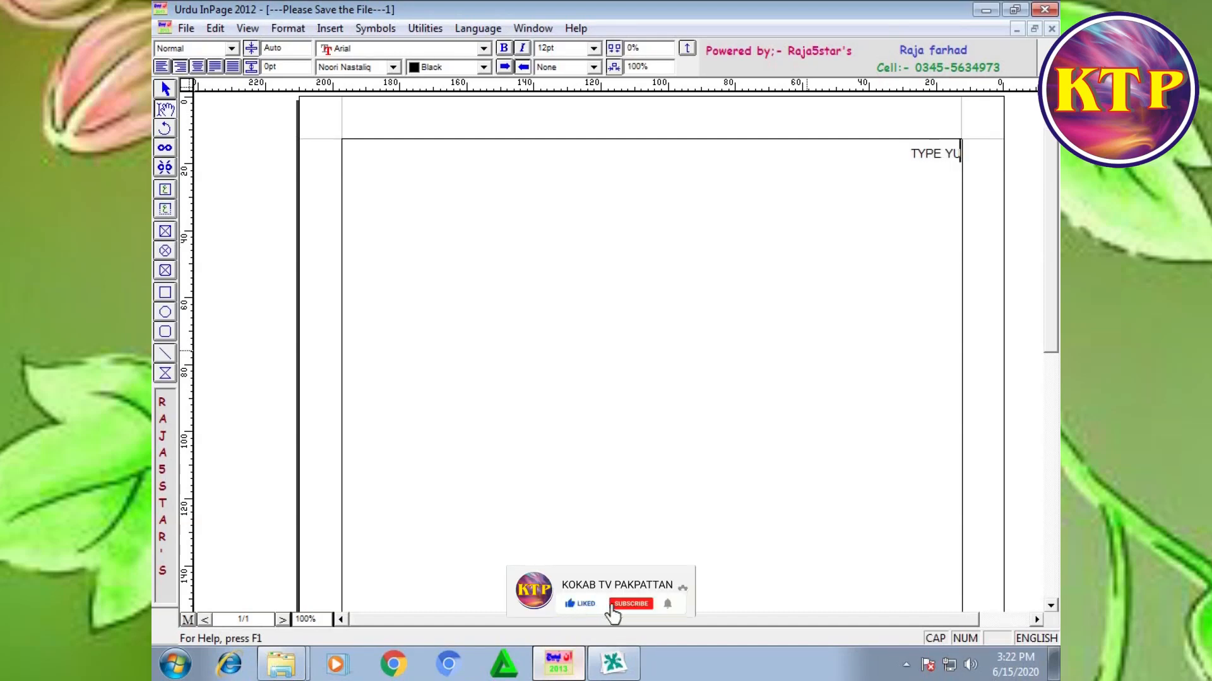
key(BackSpace)
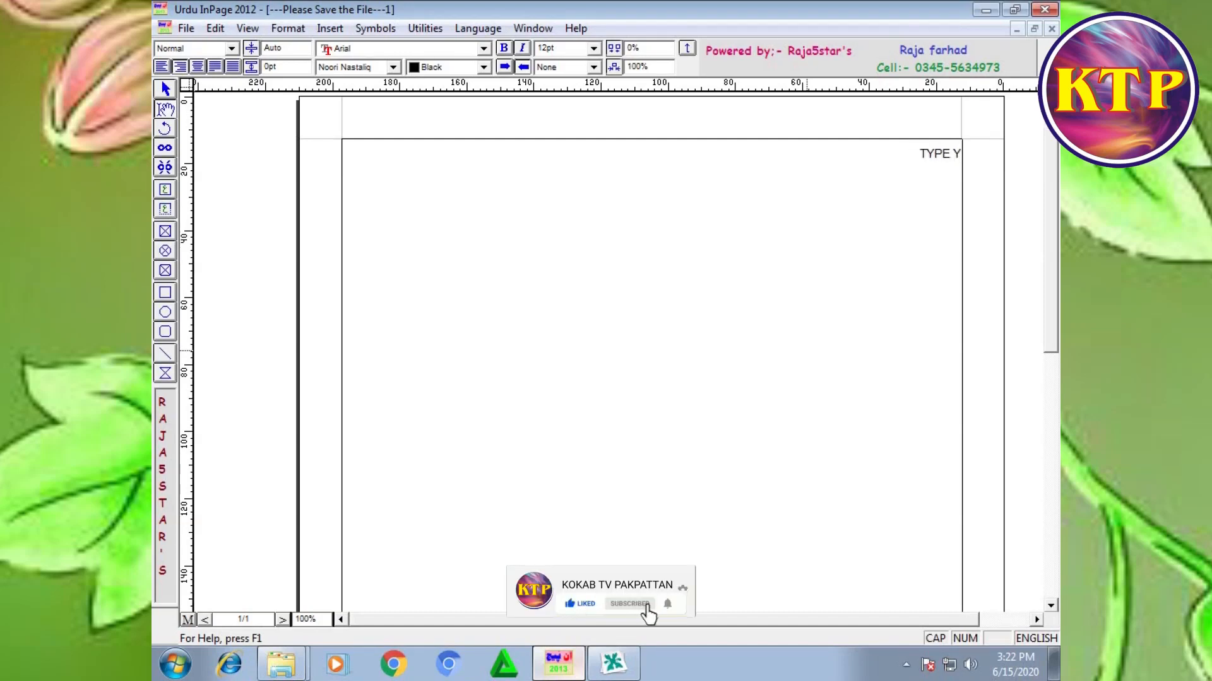
text(O)
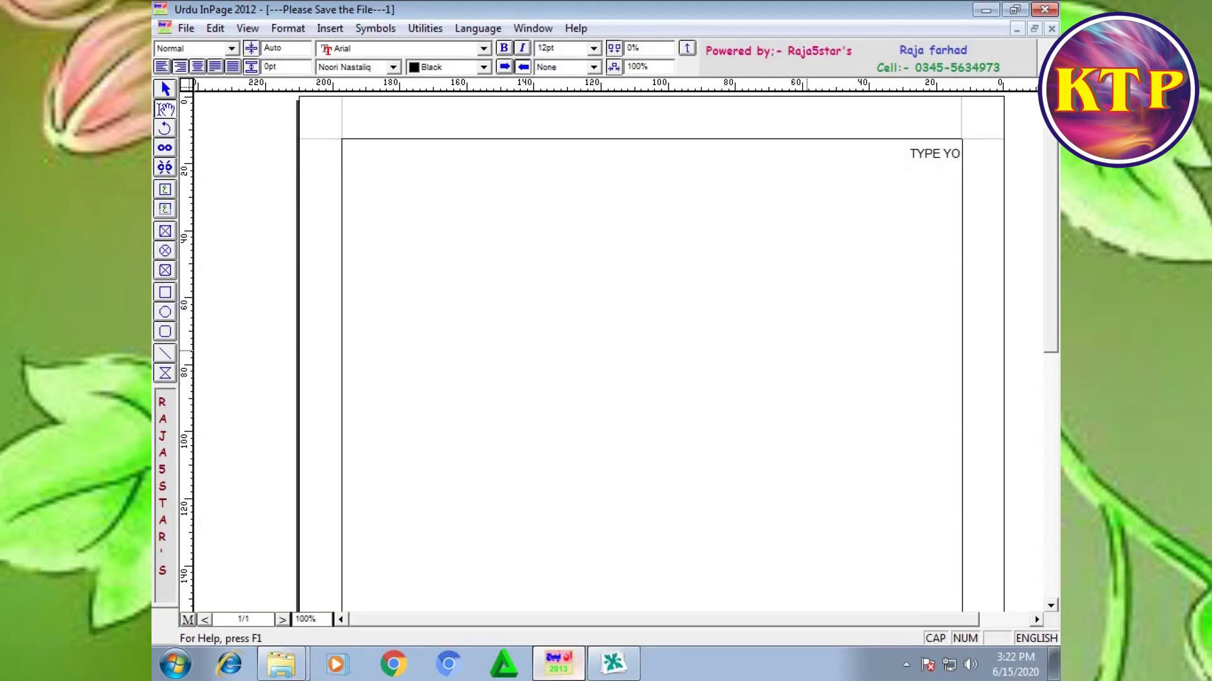
text(UR SCHOO)
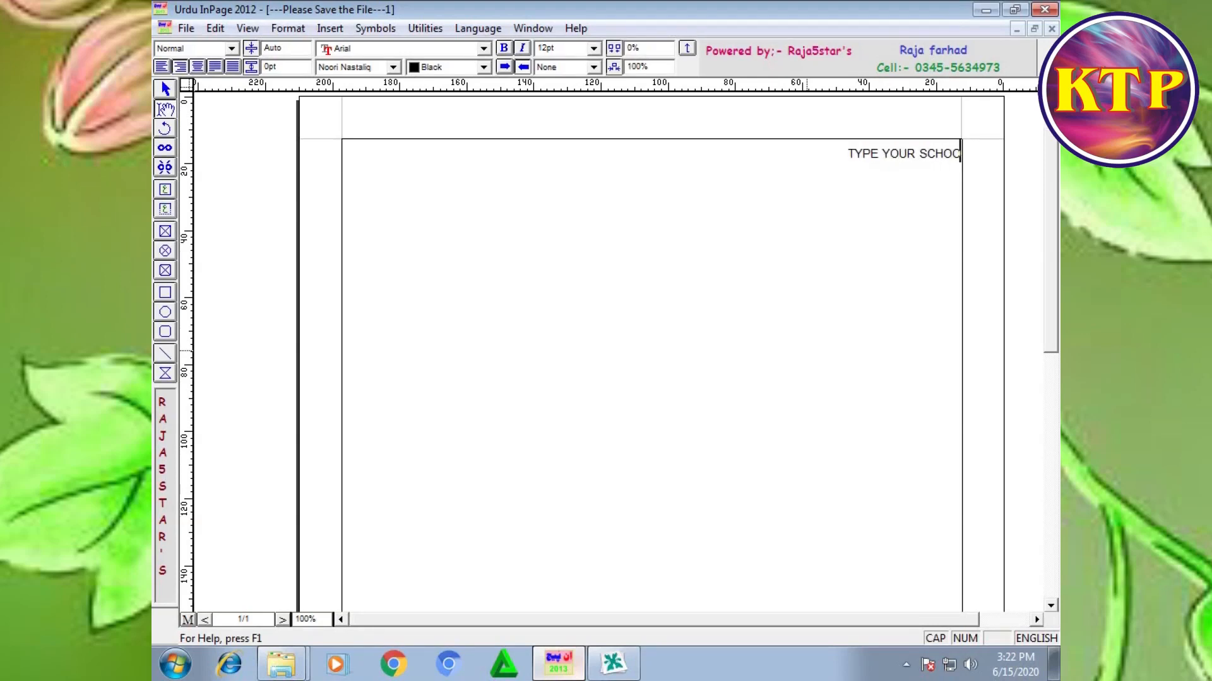
text(L NAME )
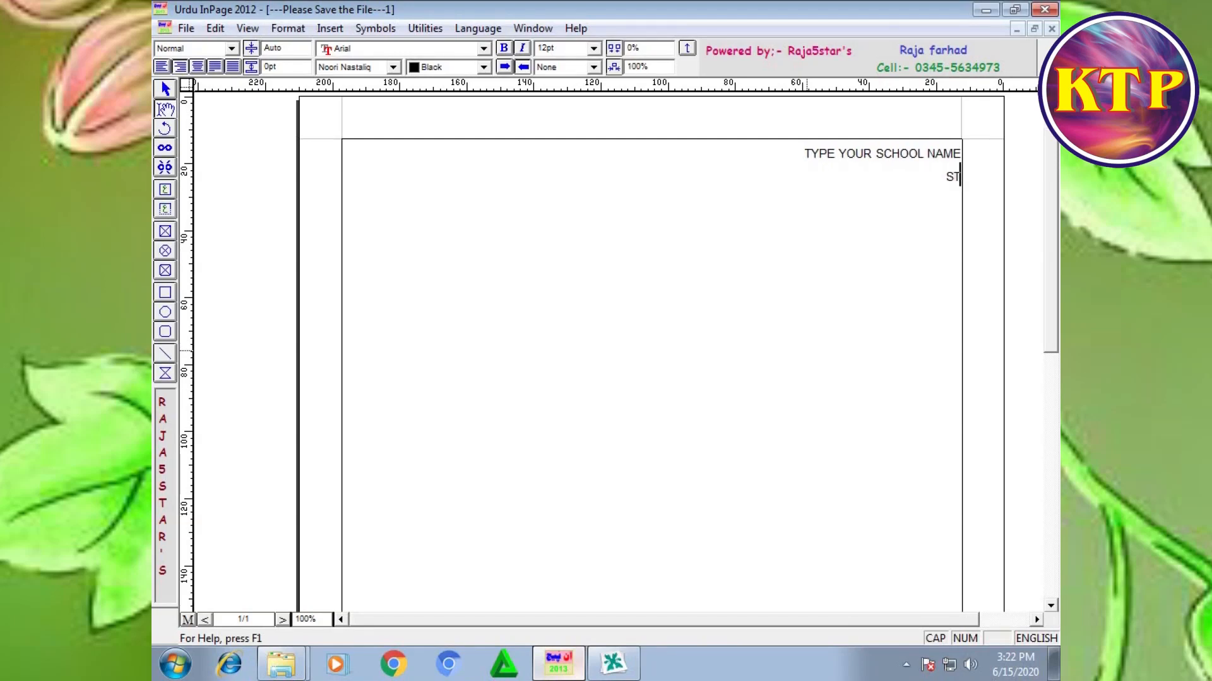
text(STUDENT  CARD NA)
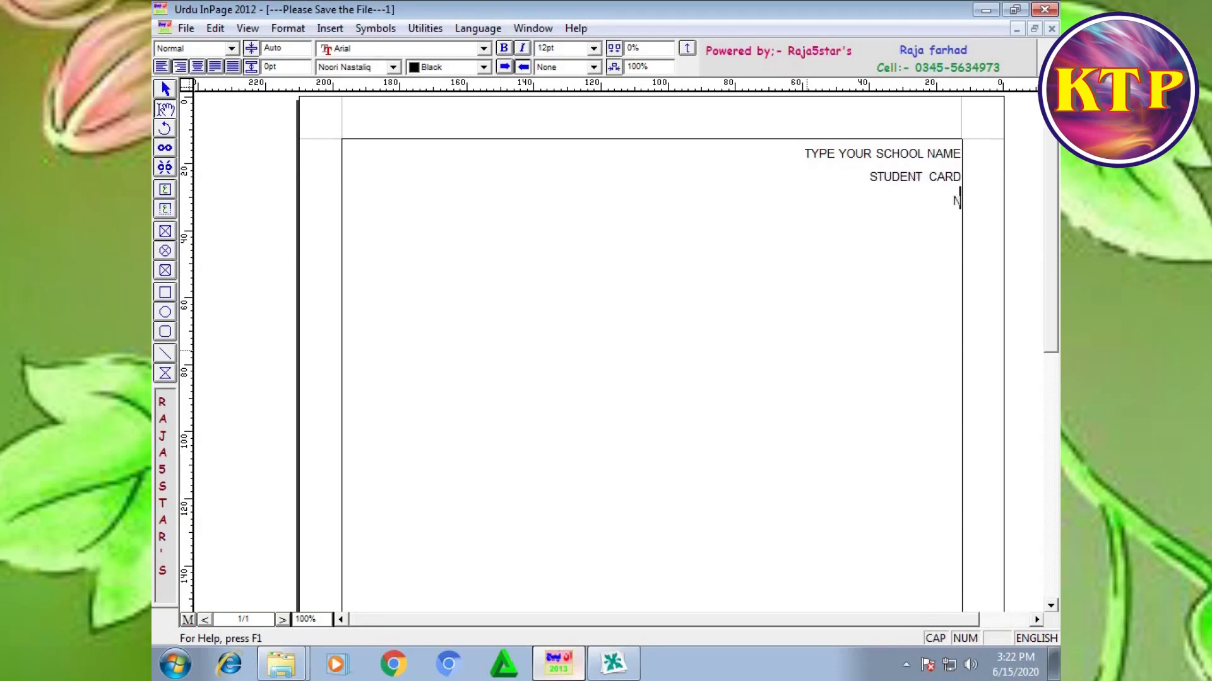
text(ME)
Step: Add the lines "STUDENT CARD", "NAME", "F/NAME", "ROLL NO" and "CLASS" below the school name line
key(Return)
text(F/NAME )
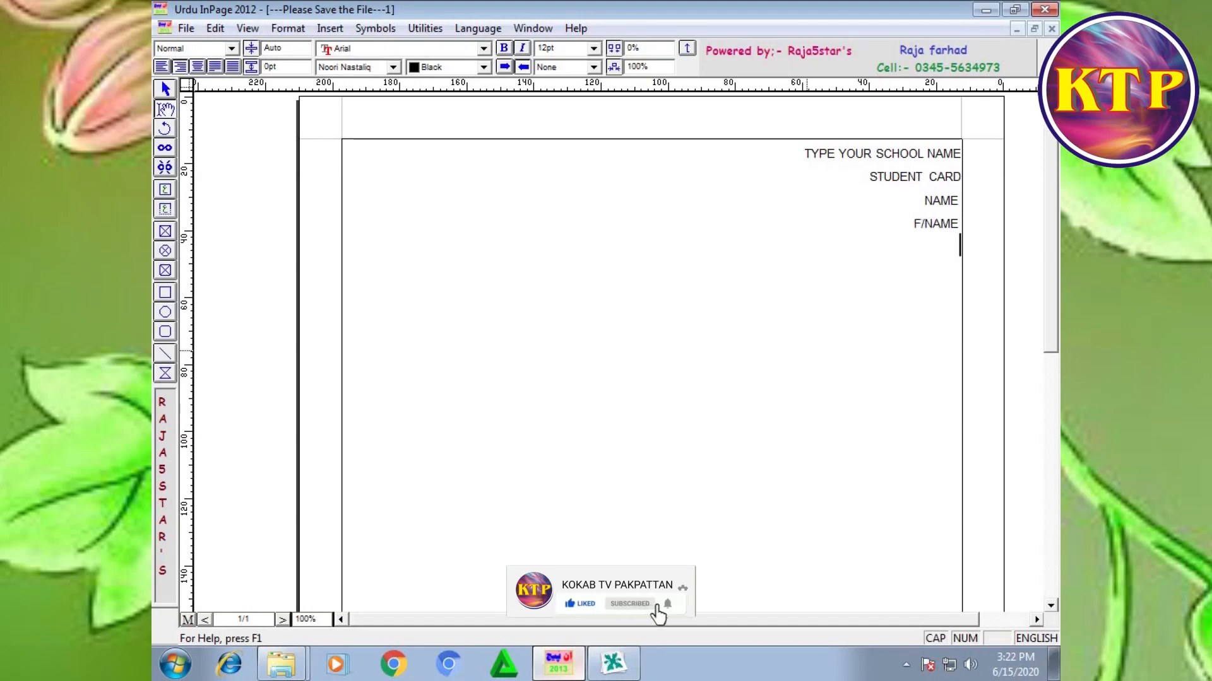
text(ROLL NO)
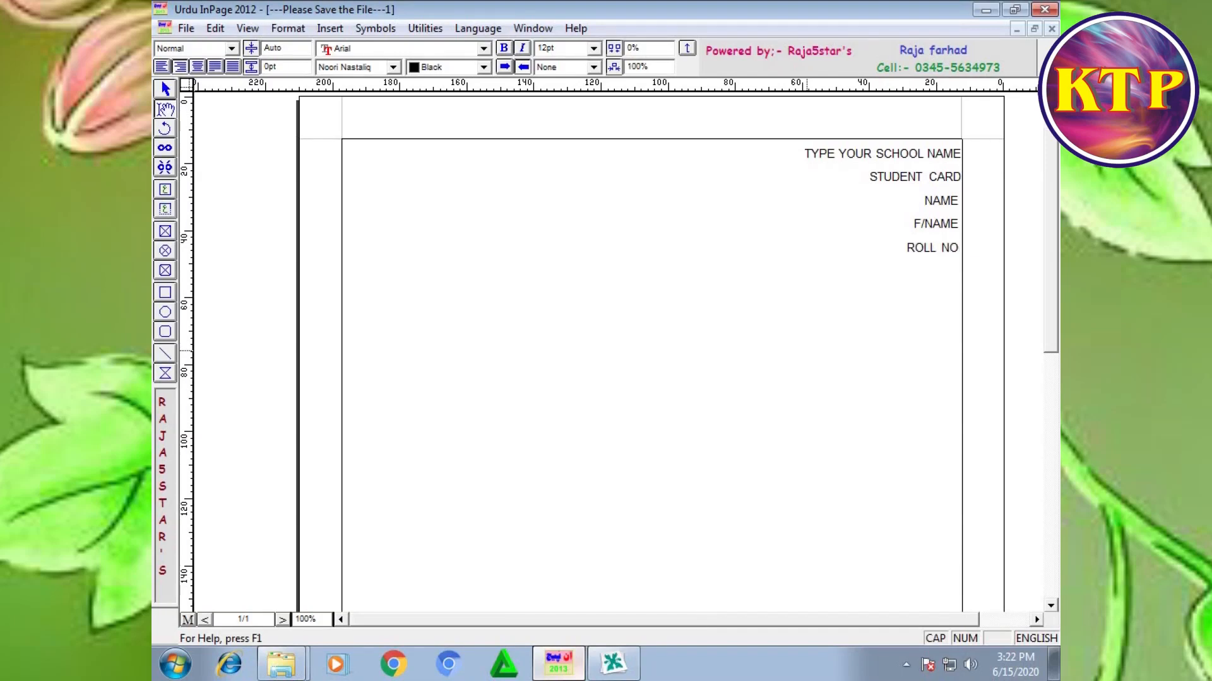
text( CLASS)
key(Return)
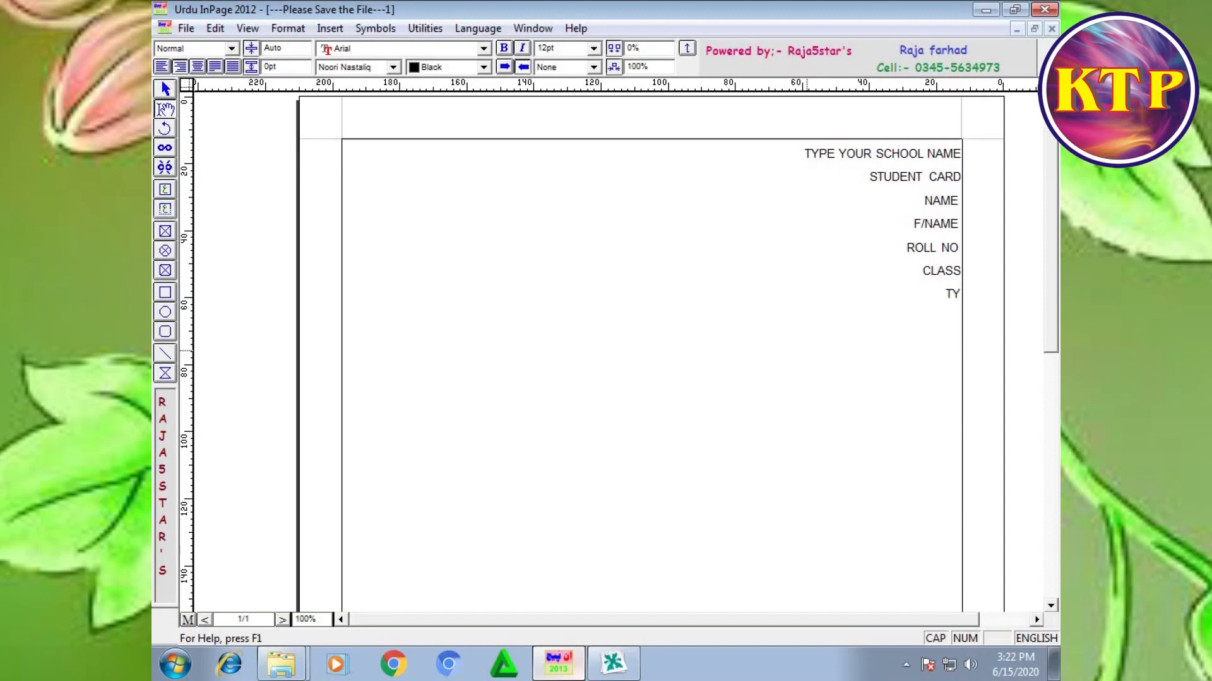
Step: Add the lowercase line "type school adress here" below CLASS
key(Caps_Lock)
text(pe)
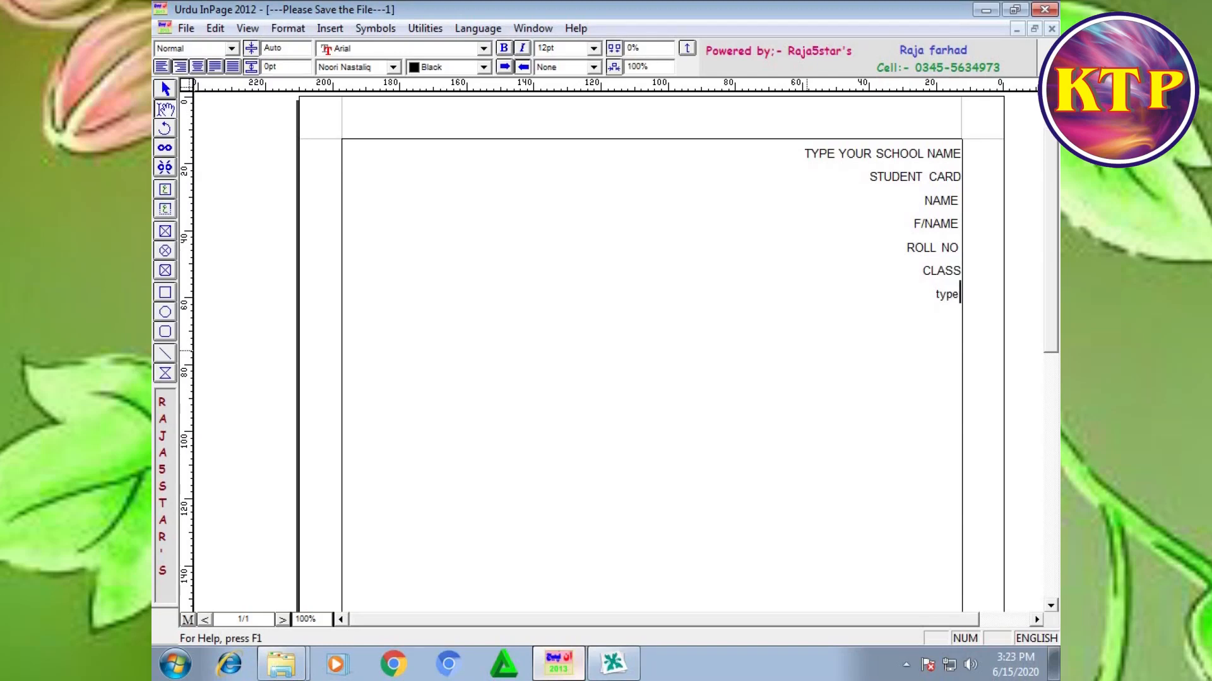
text( school adress here)
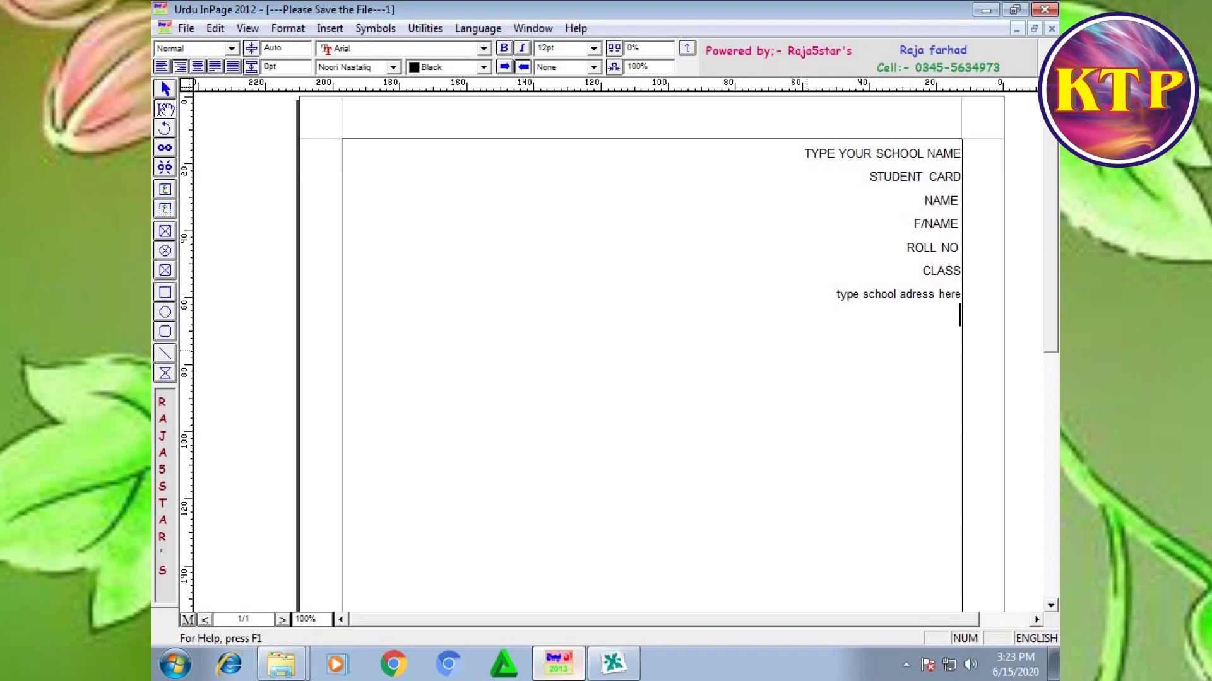
Step: Copy the whole text frame in InPage and bring it into the card drawing in CorelDRAW
key(ctrl+a)
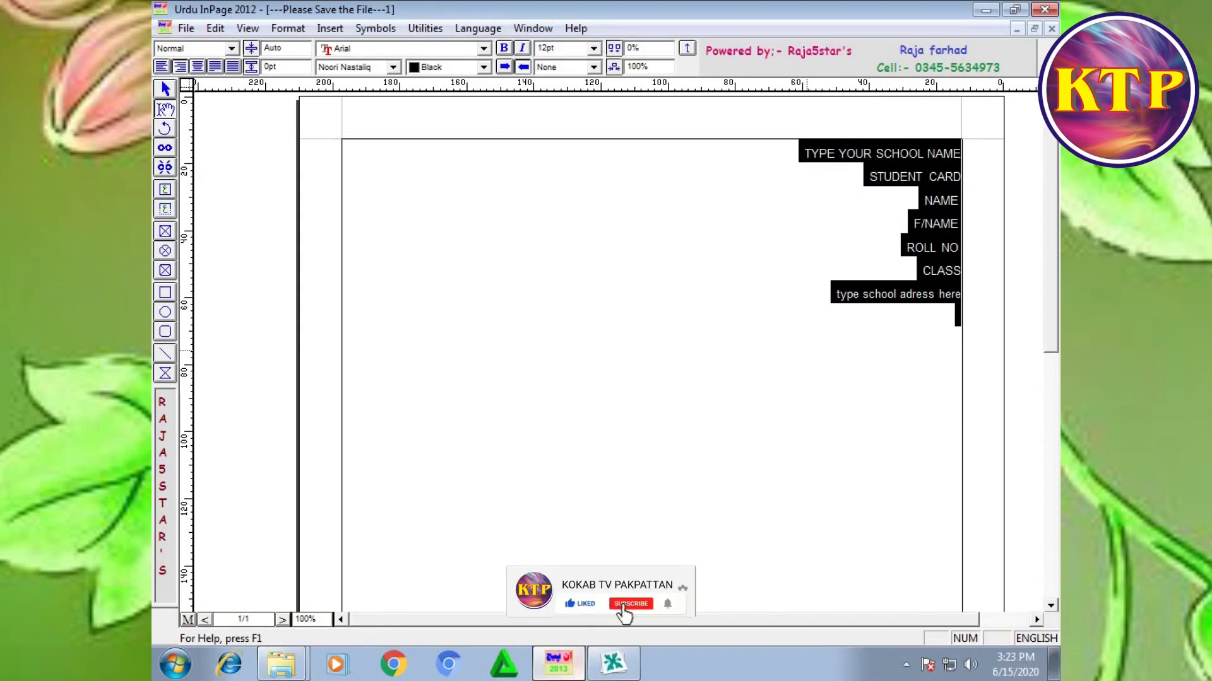
click(164, 87)
right_click(543, 235)
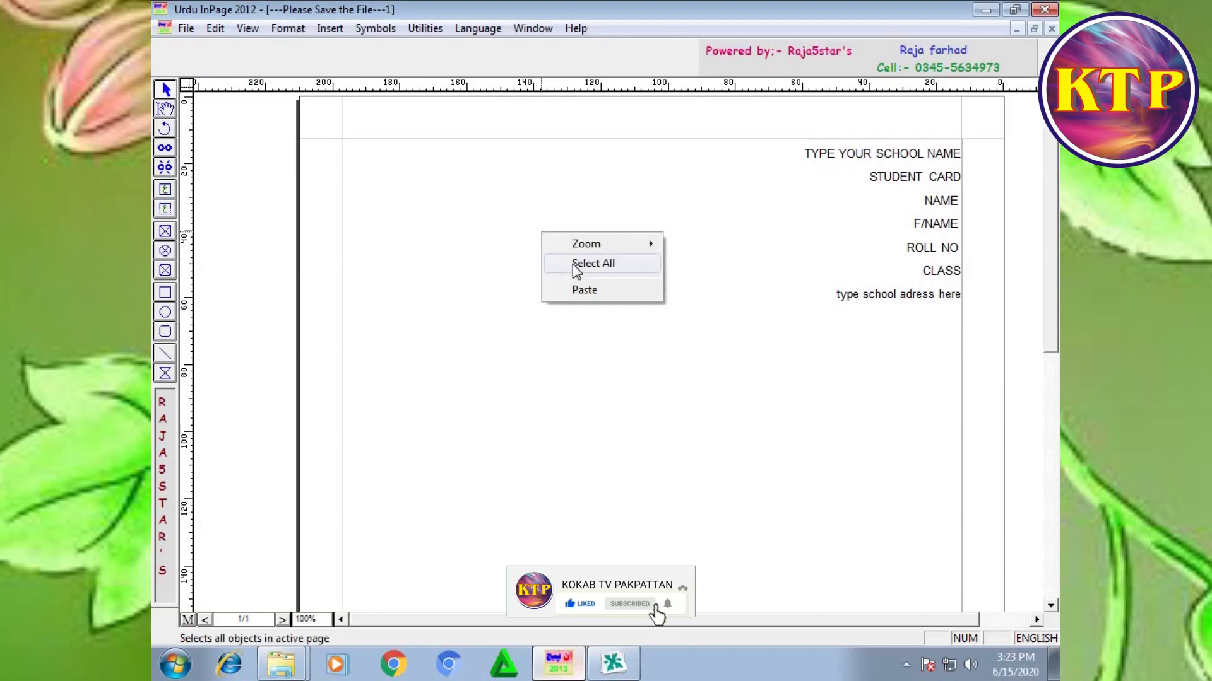
click(573, 263)
right_click(573, 263)
click(638, 339)
click(612, 663)
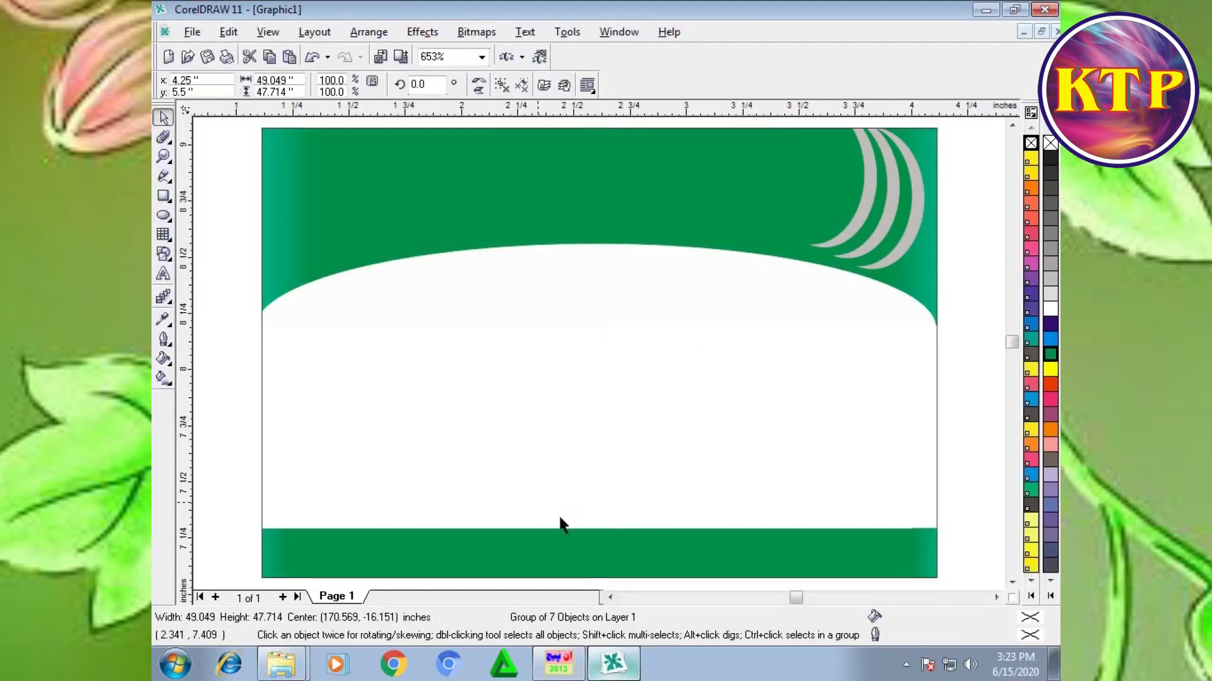
Step: Return to InPage and select all the text lines in the frame
click(558, 662)
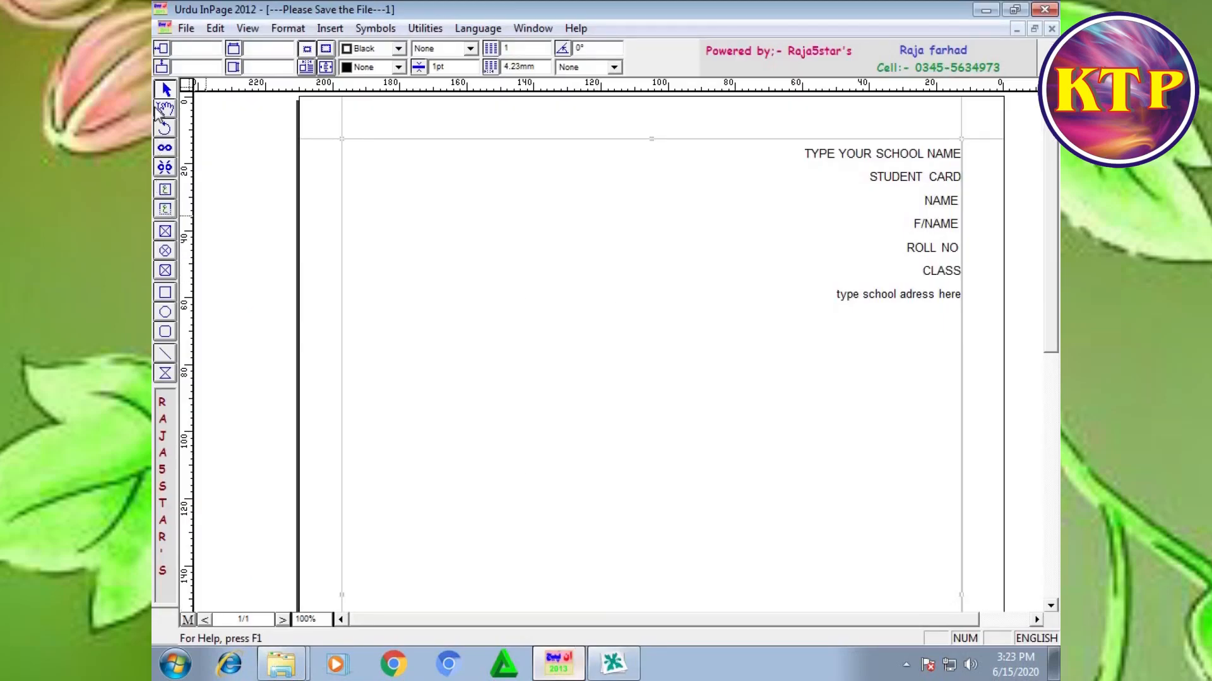
right_click(564, 179)
click(164, 109)
click(634, 255)
key(ctrl+a)
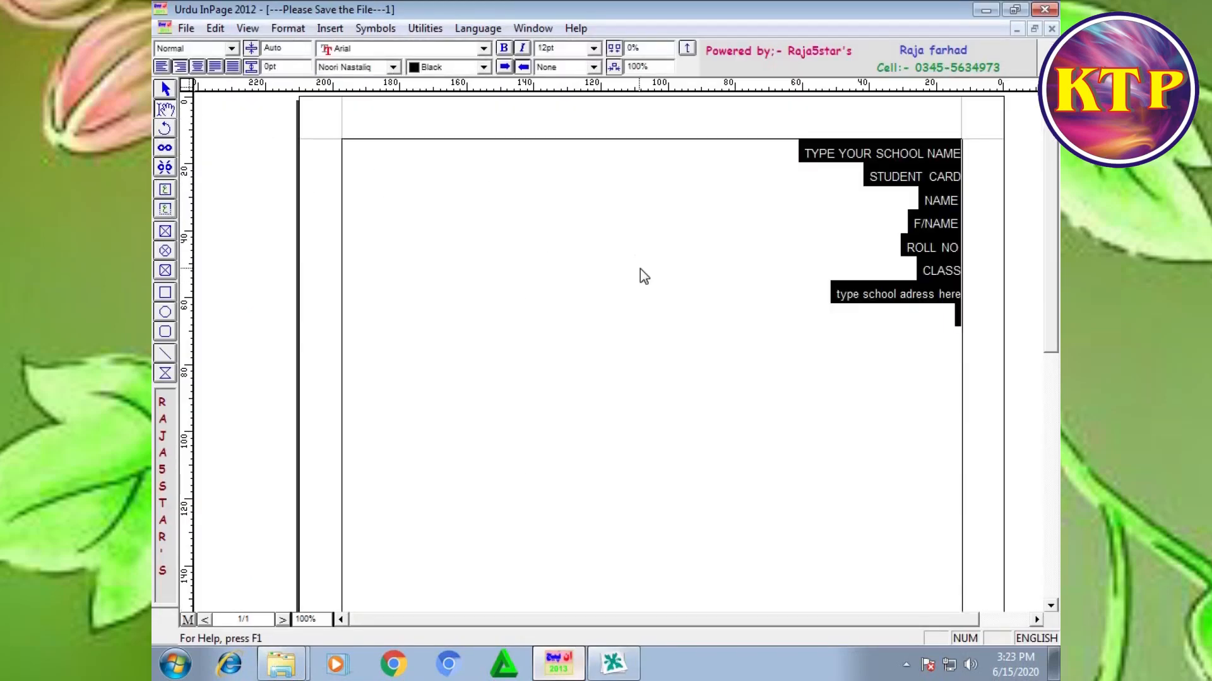
Step: Try several fonts on the selected text, including AvantGarde Md BT and Bodoni MT Poster Compressed
click(483, 48)
click(424, 113)
click(483, 49)
scroll(462, 90, down, 2)
click(446, 106)
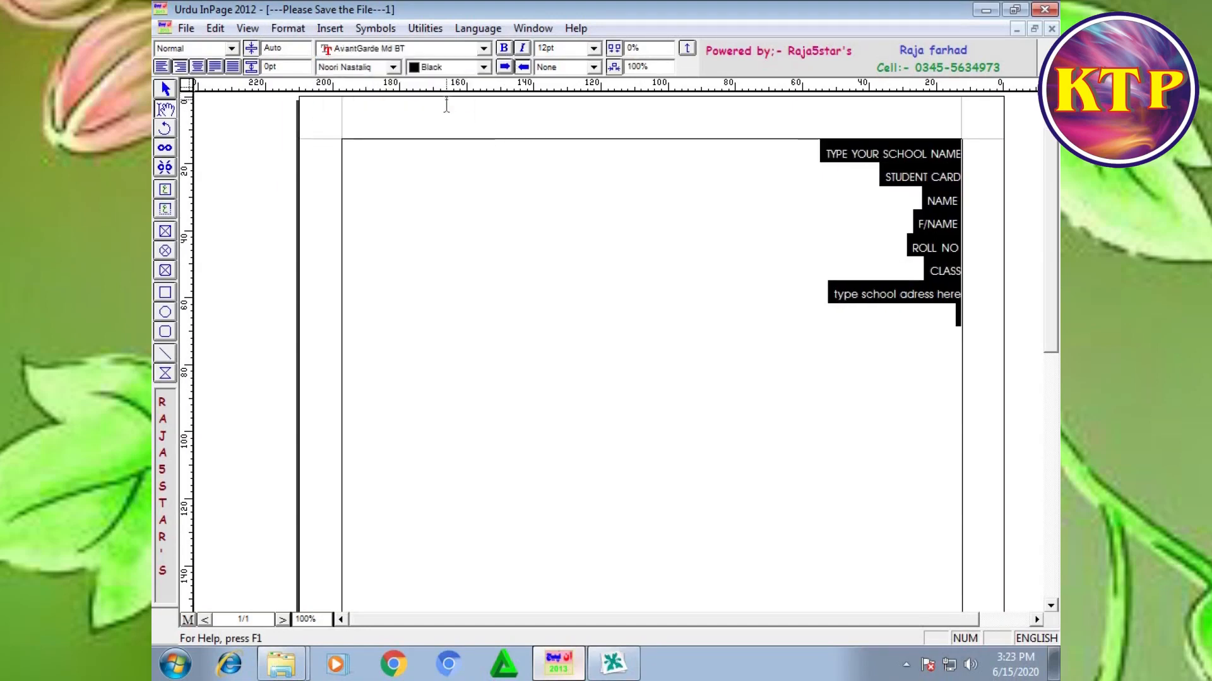
click(483, 48)
scroll(466, 92, down, 2)
click(461, 108)
click(487, 49)
scroll(428, 87, down, 2)
click(424, 83)
Step: Set the font of all the selected text to Bookman Old Style
click(484, 48)
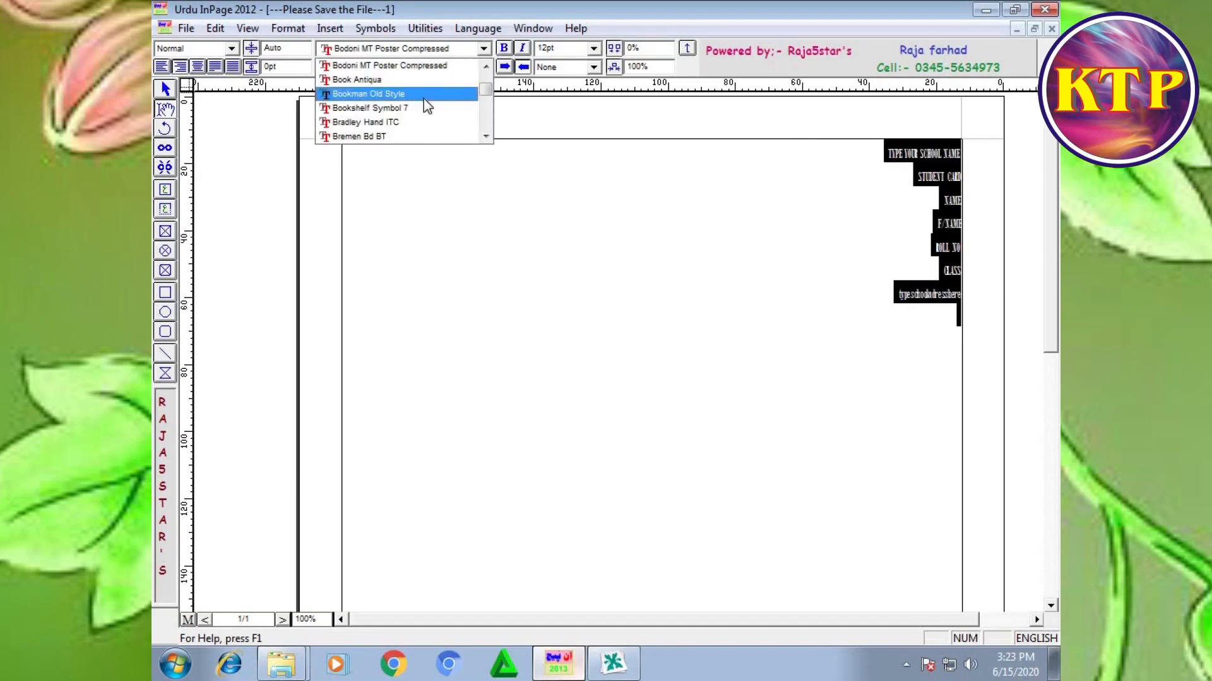
click(403, 94)
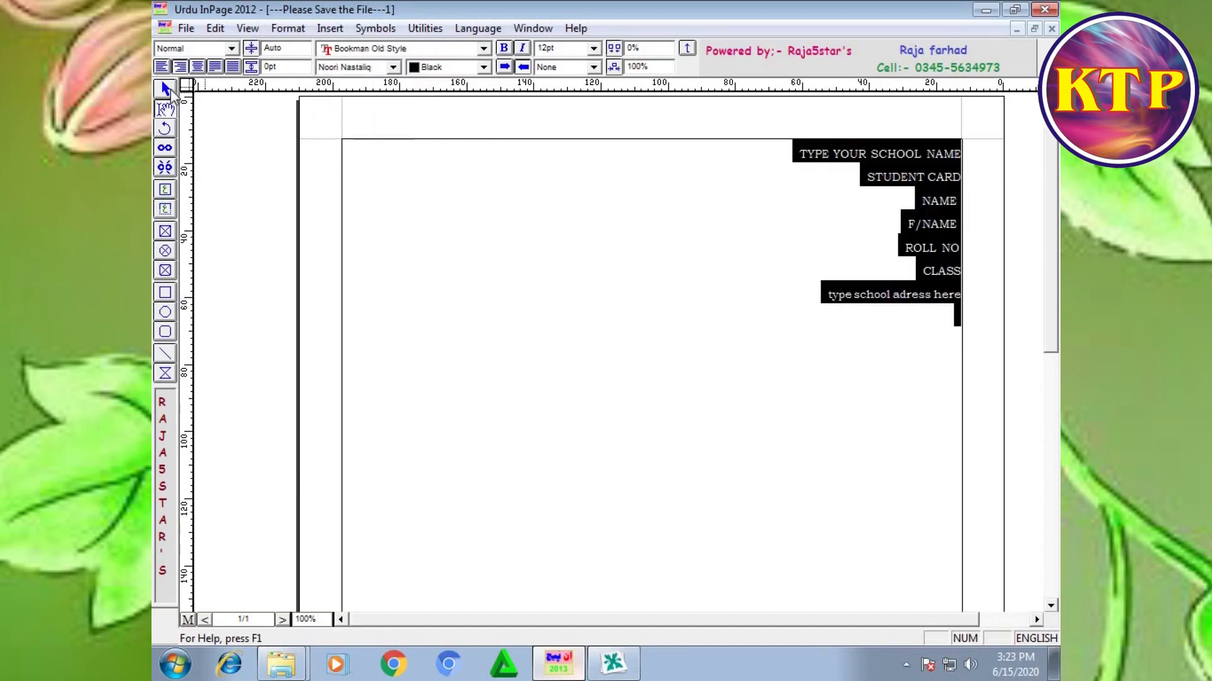
Step: Select the text frame as an object and copy it with its new font
click(170, 89)
right_click(437, 228)
click(482, 255)
right_click(470, 251)
click(516, 331)
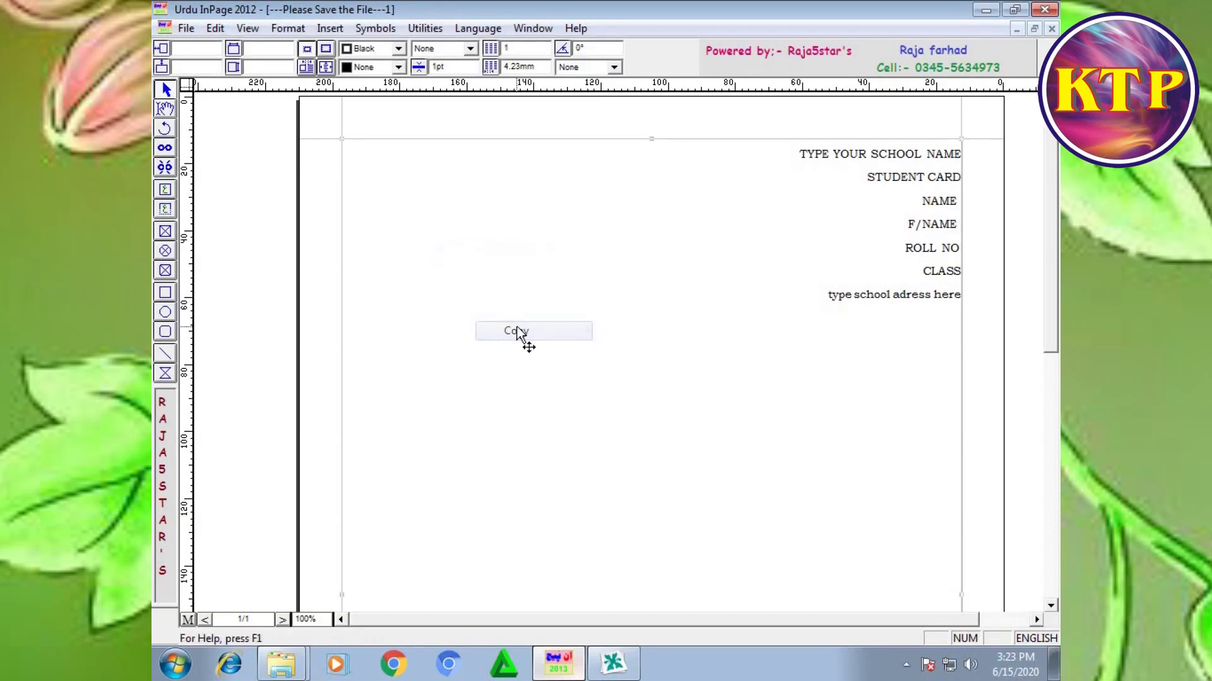
Step: Switch to CorelDRAW, delete the Arial text group, and paste the Bookman Old Style text in its place
click(611, 658)
key(F4)
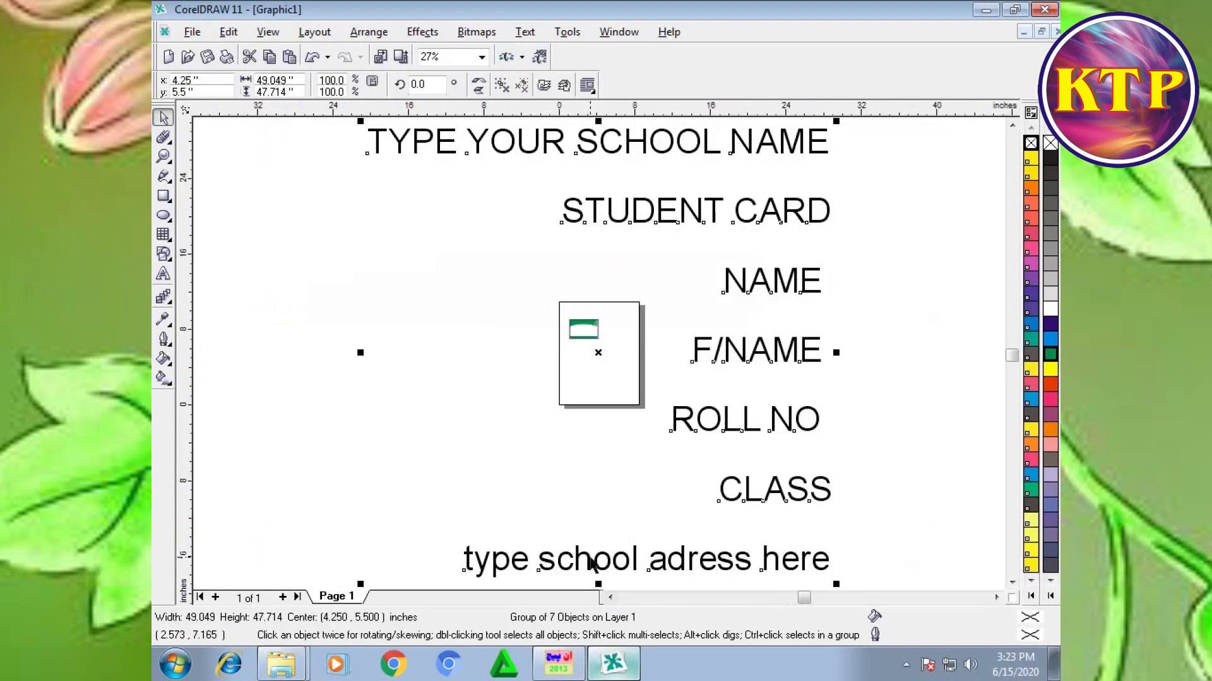
key(Delete)
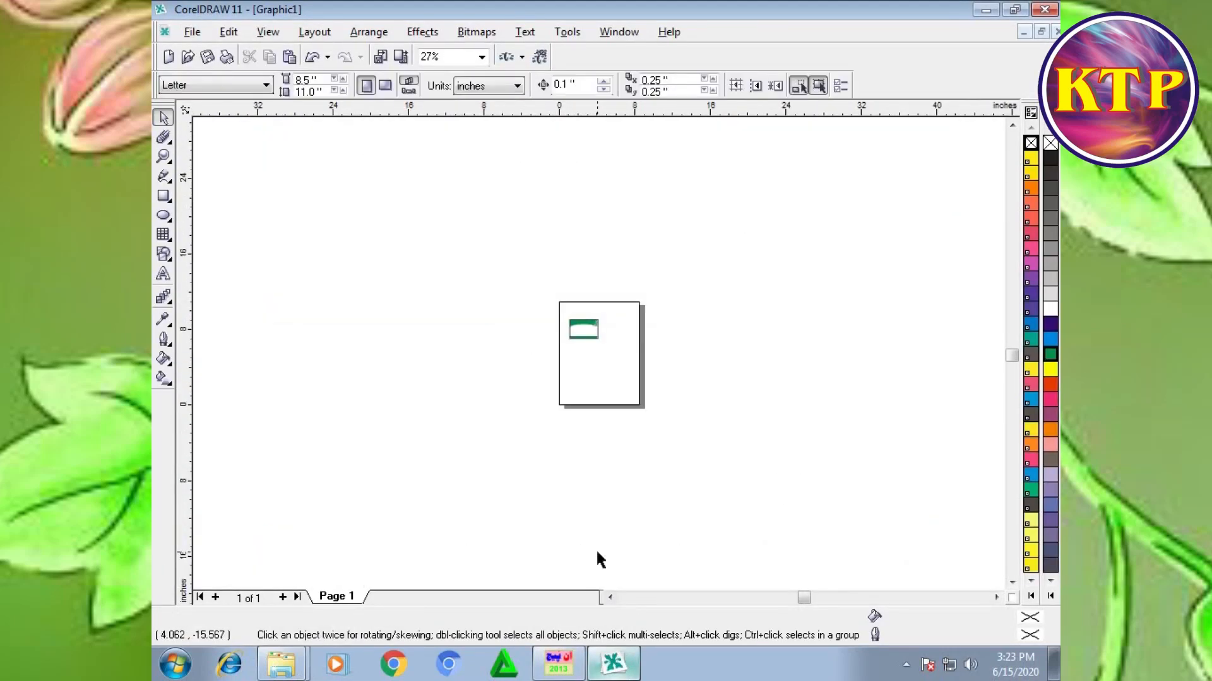
key(ctrl+z)
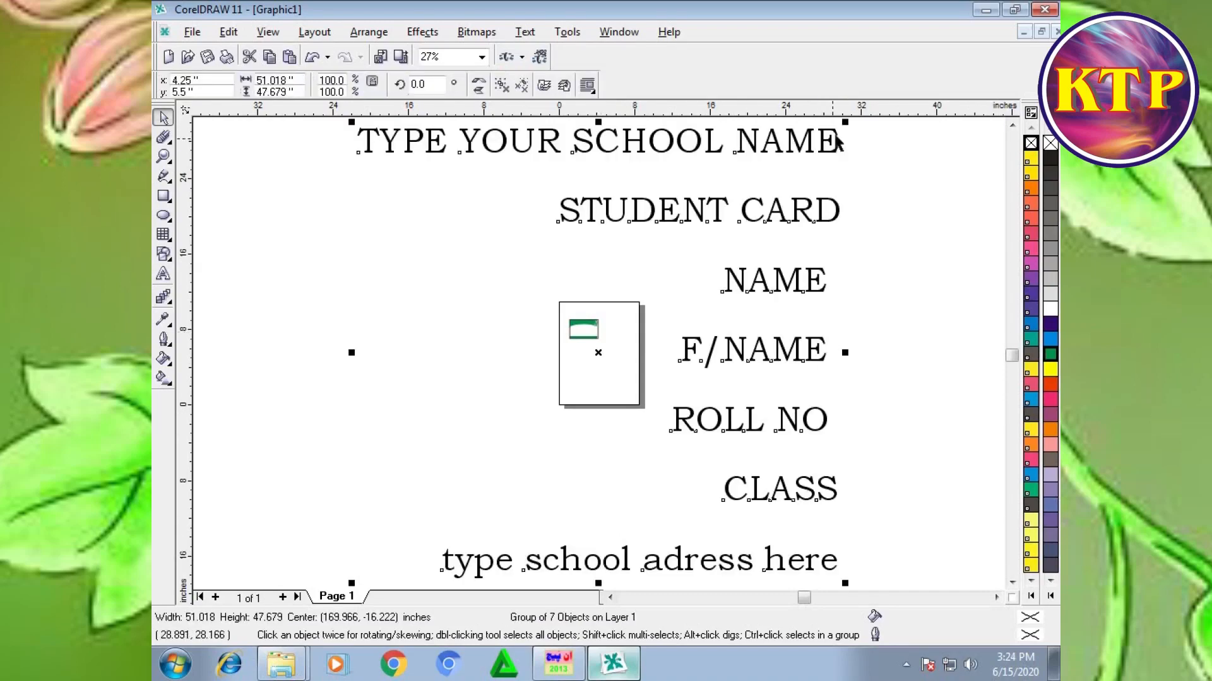
Step: Scale the pasted text group down to about 1.69 by 1.58 inches and shift it up closer to the card
drag(846, 124, 613, 302)
key(F4)
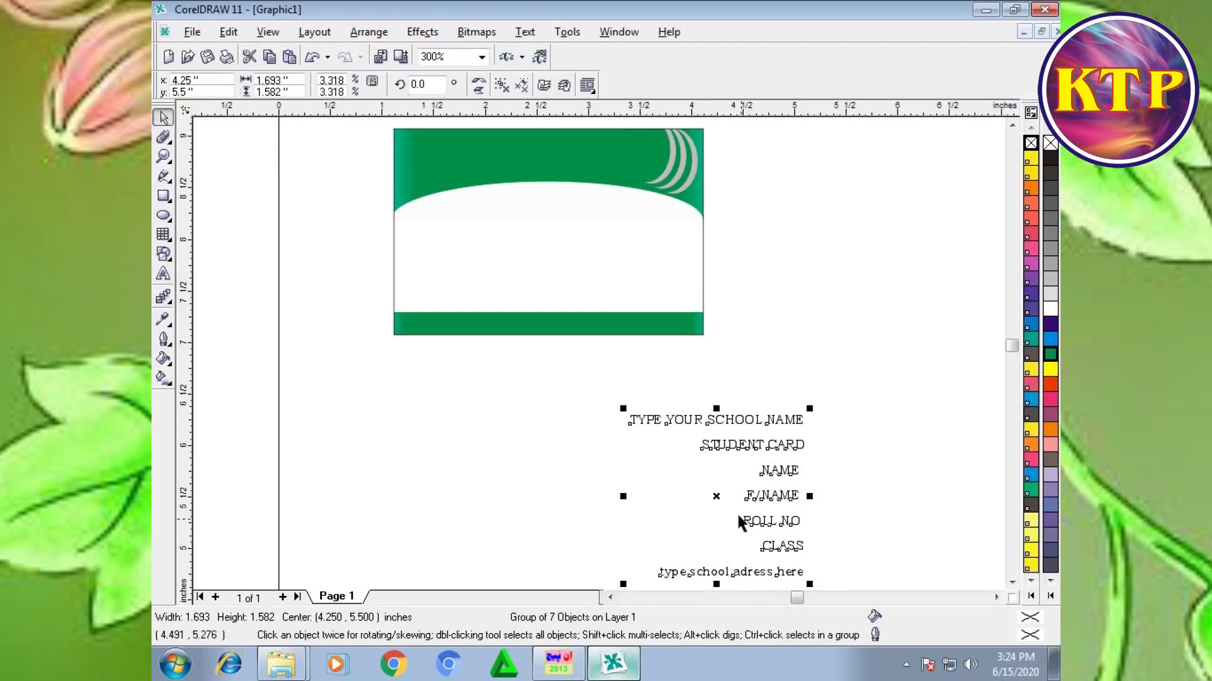
drag(720, 497, 713, 466)
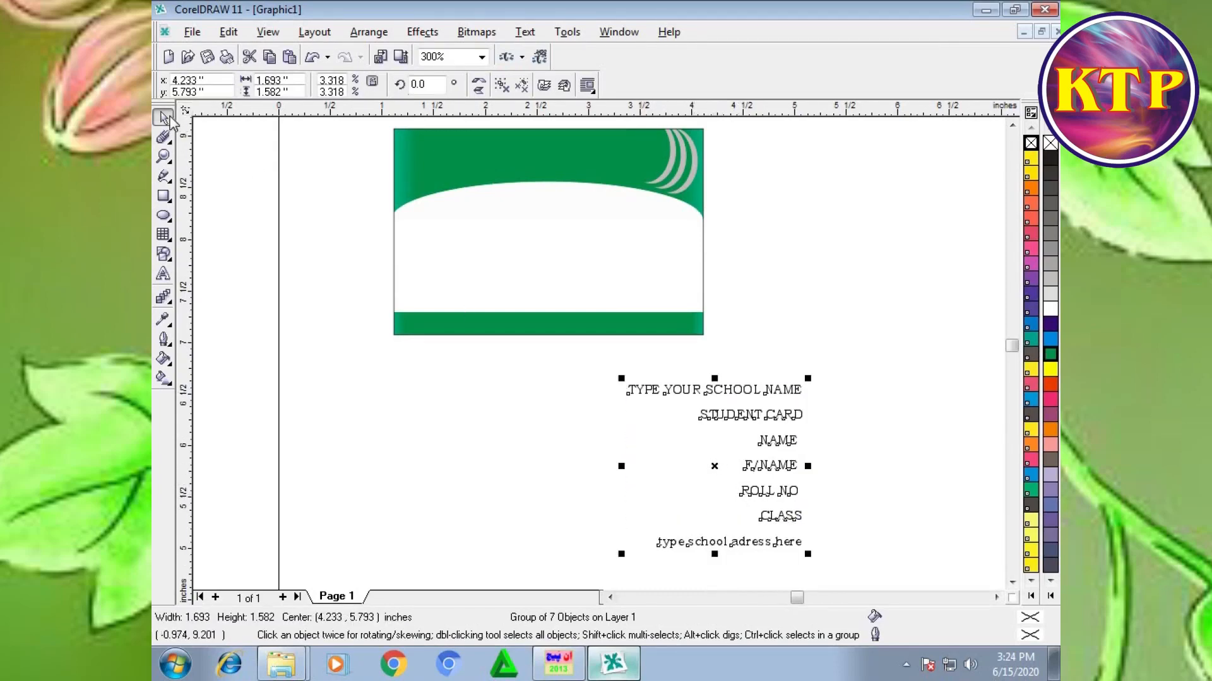
Step: Ungroup the pasted text into separate lines and select the "TYPE YOUR SCHOOL NAME" line
drag(845, 370, 585, 410)
click(717, 392)
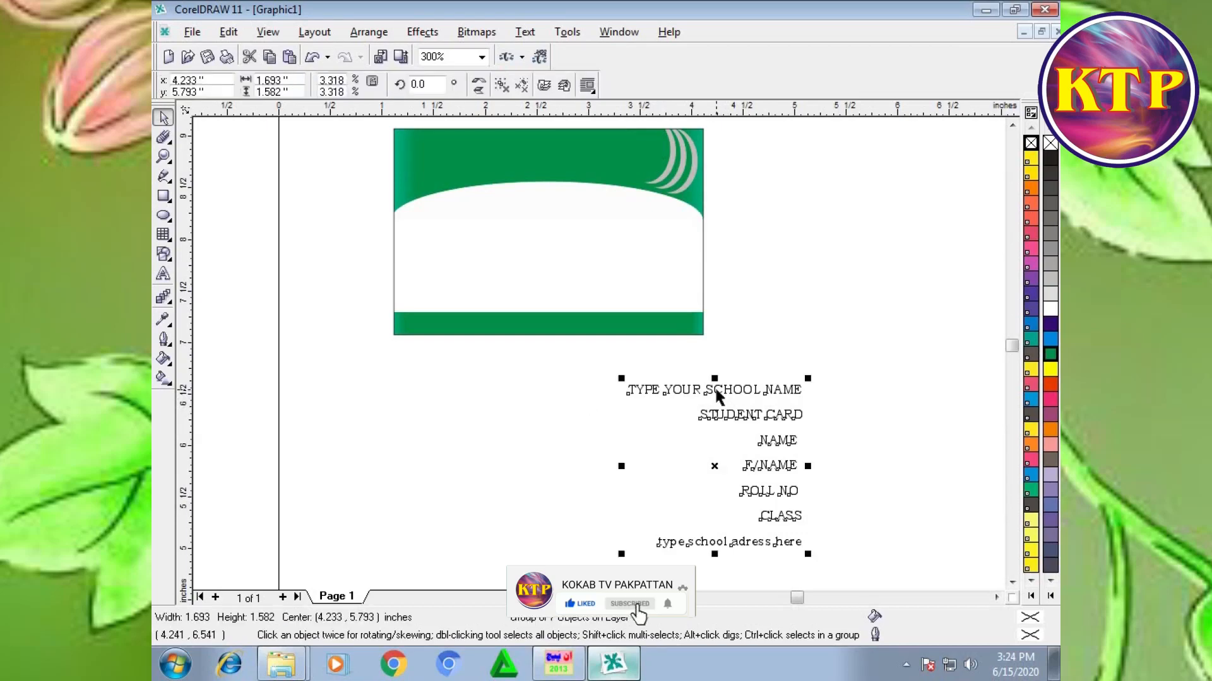
click(867, 351)
drag(850, 366, 595, 407)
click(906, 665)
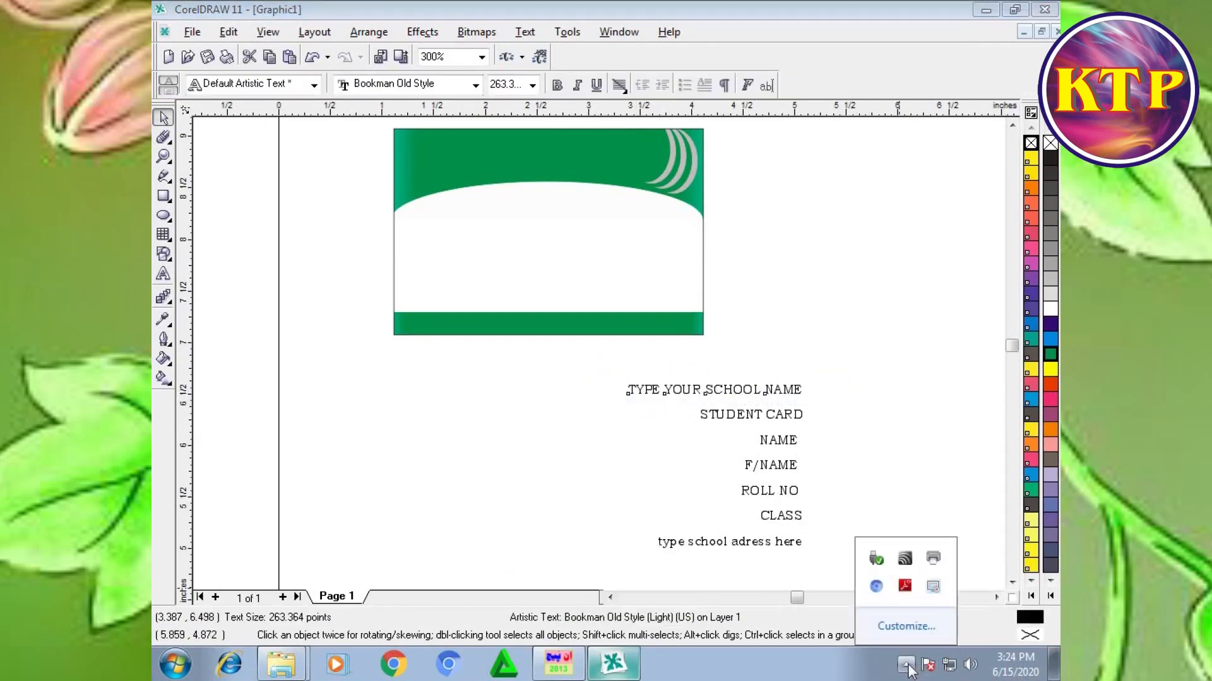
click(907, 667)
click(836, 354)
Step: Move "TYPE YOUR SCHOOL NAME" onto the green header and enlarge it to about 382 points, ending before the crescents
drag(721, 395, 546, 156)
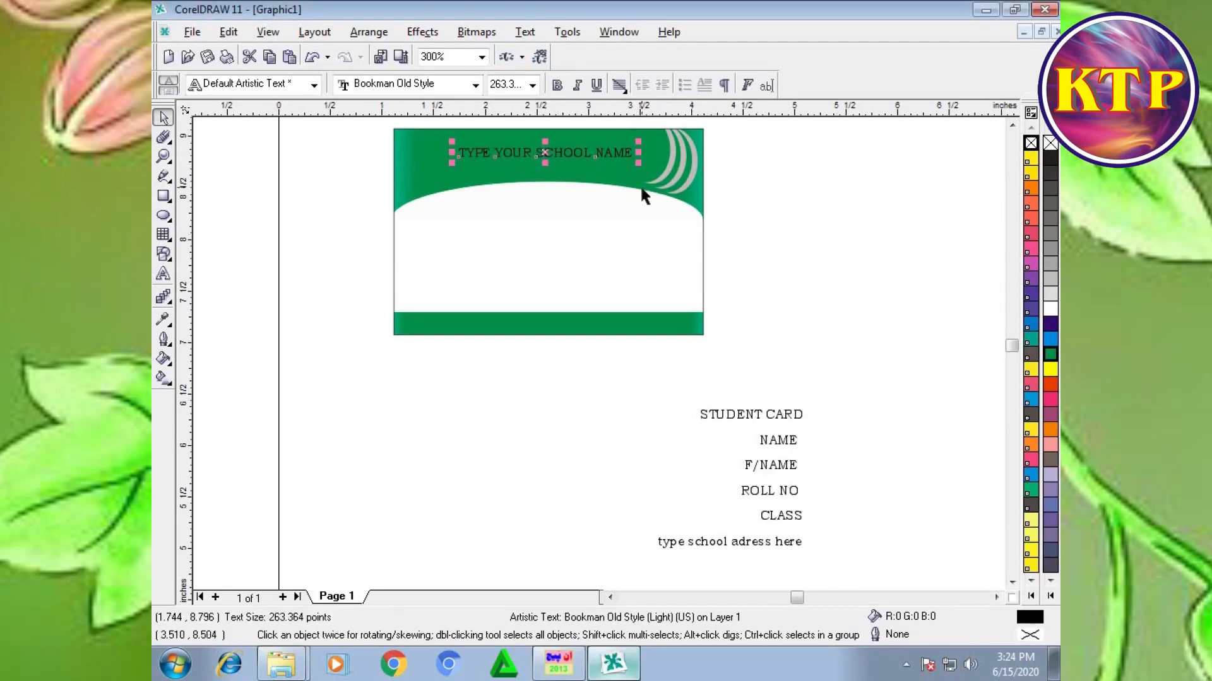
drag(638, 163, 650, 169)
drag(546, 152, 531, 146)
drag(654, 165, 664, 167)
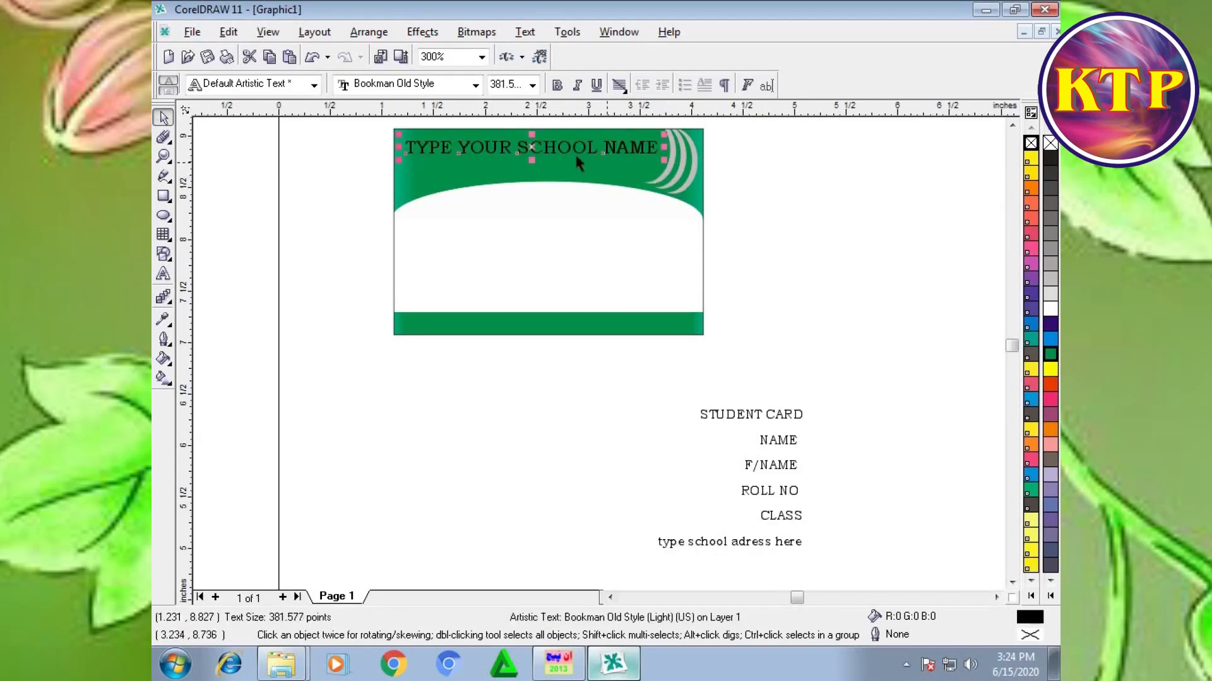
drag(532, 147, 529, 152)
click(847, 398)
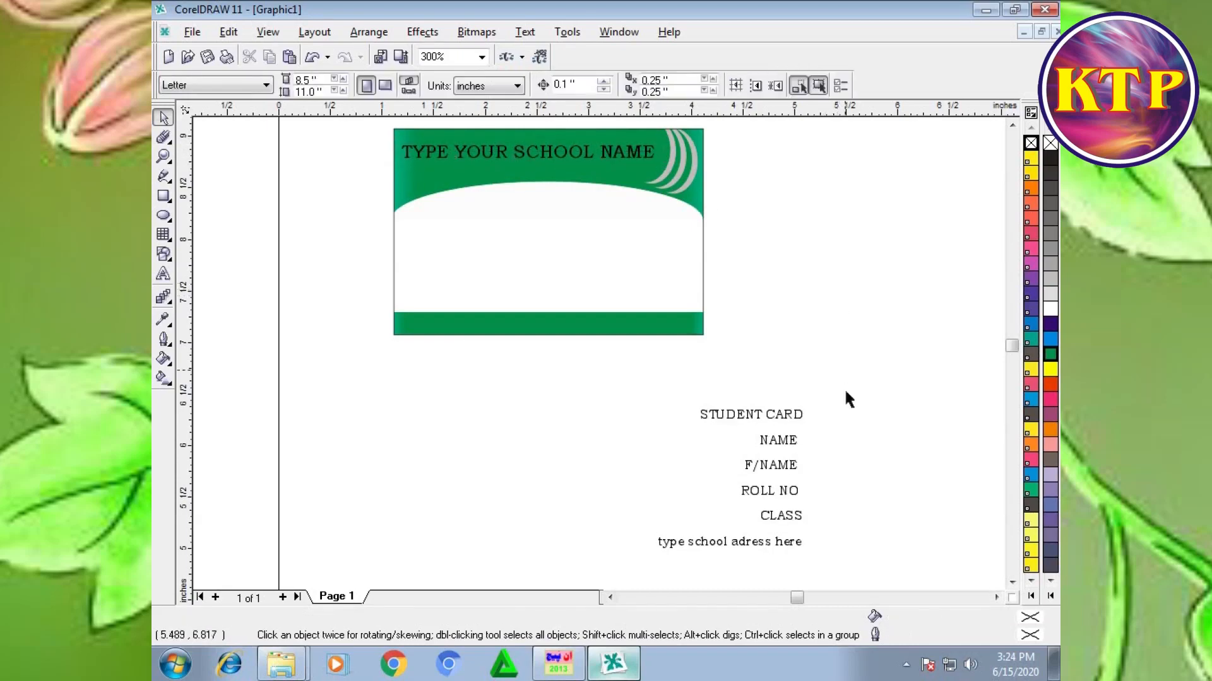
Step: Move "STUDENT CARD" into the green header beneath the school name and space the two lines slightly apart
drag(650, 426, 651, 425)
drag(751, 414, 548, 167)
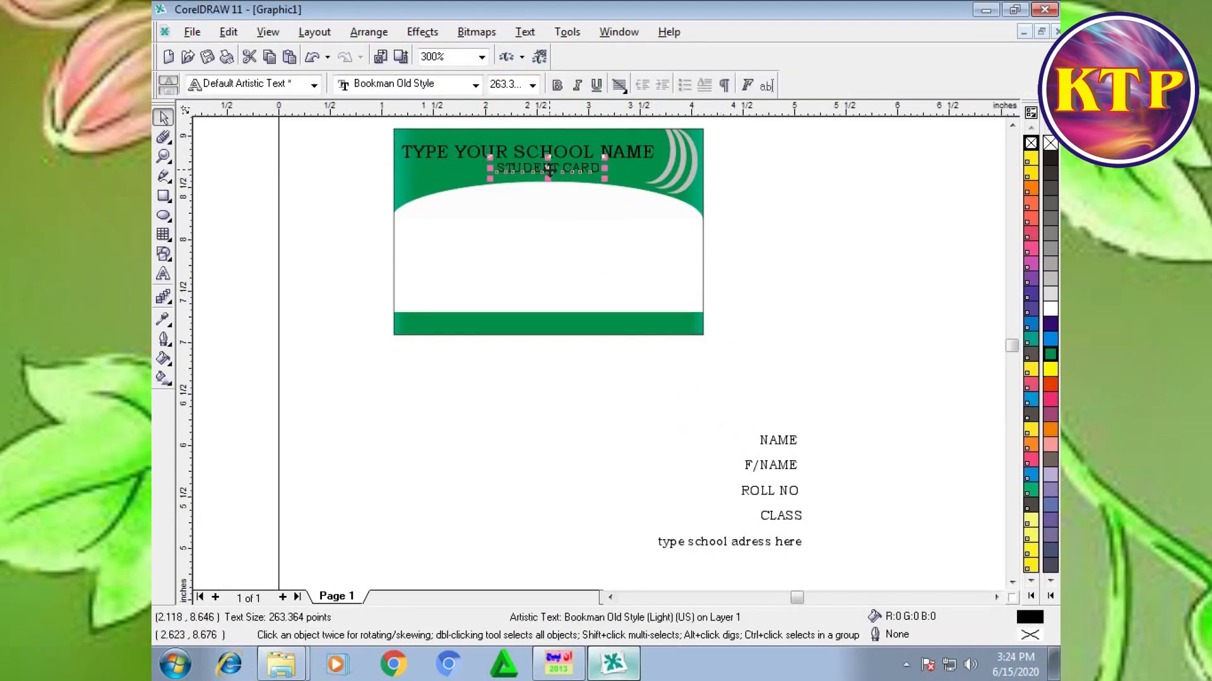
scroll(549, 170, up, 1)
key(z)
drag(750, 386, 341, 151)
click(162, 118)
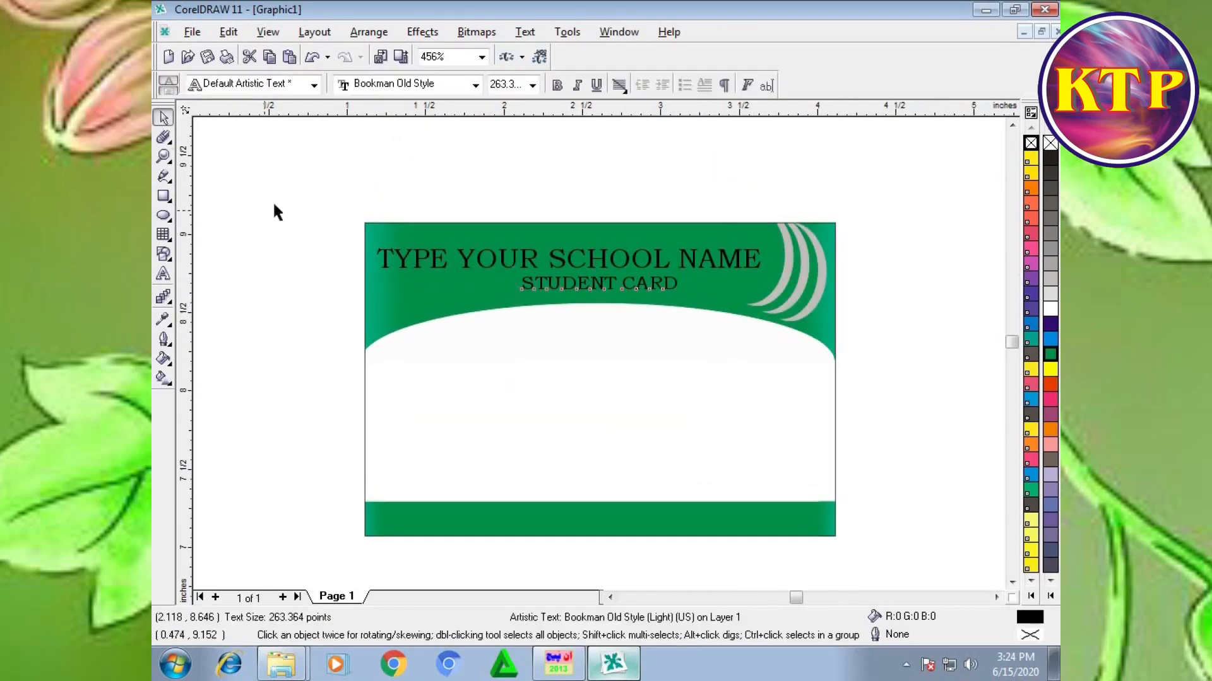
drag(273, 210, 791, 278)
drag(567, 256, 598, 293)
click(599, 284)
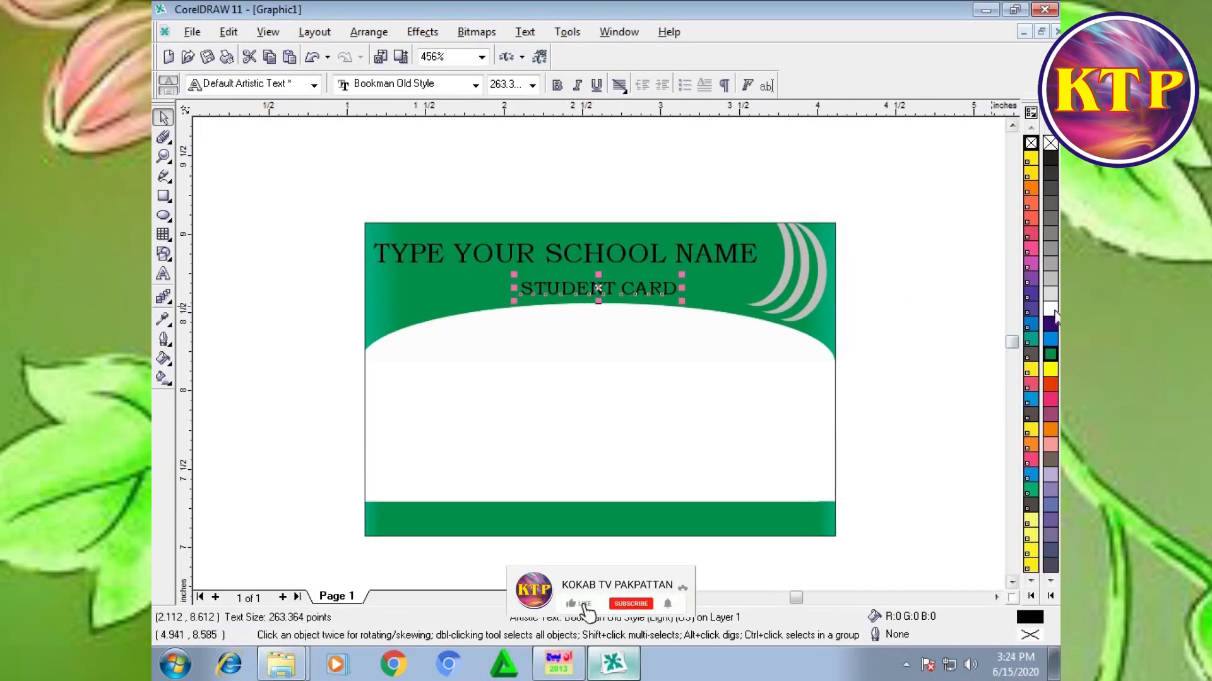
Step: Give the "STUDENT CARD" text a yellow fill and a yellow outline
click(1050, 369)
right_click(1050, 369)
click(868, 276)
Step: Give the school name a 1.0 pt outline with rounded corners, placed behind the fill and scaling with the image
click(734, 264)
key(F12)
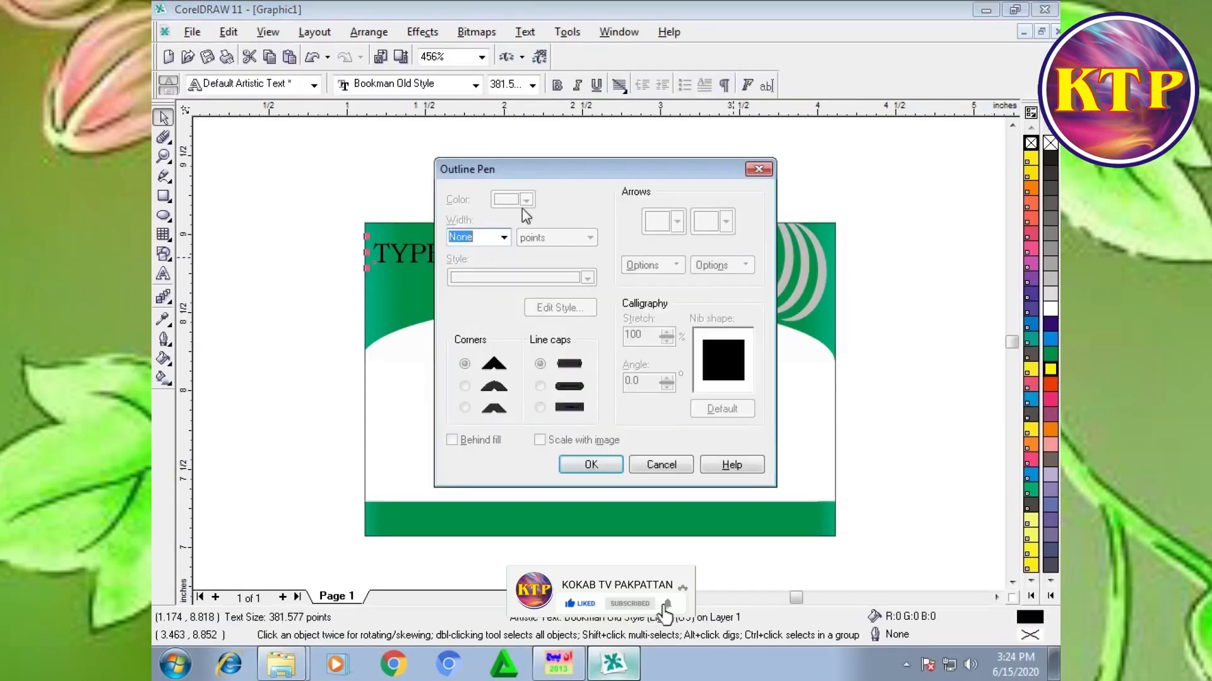
text(1)
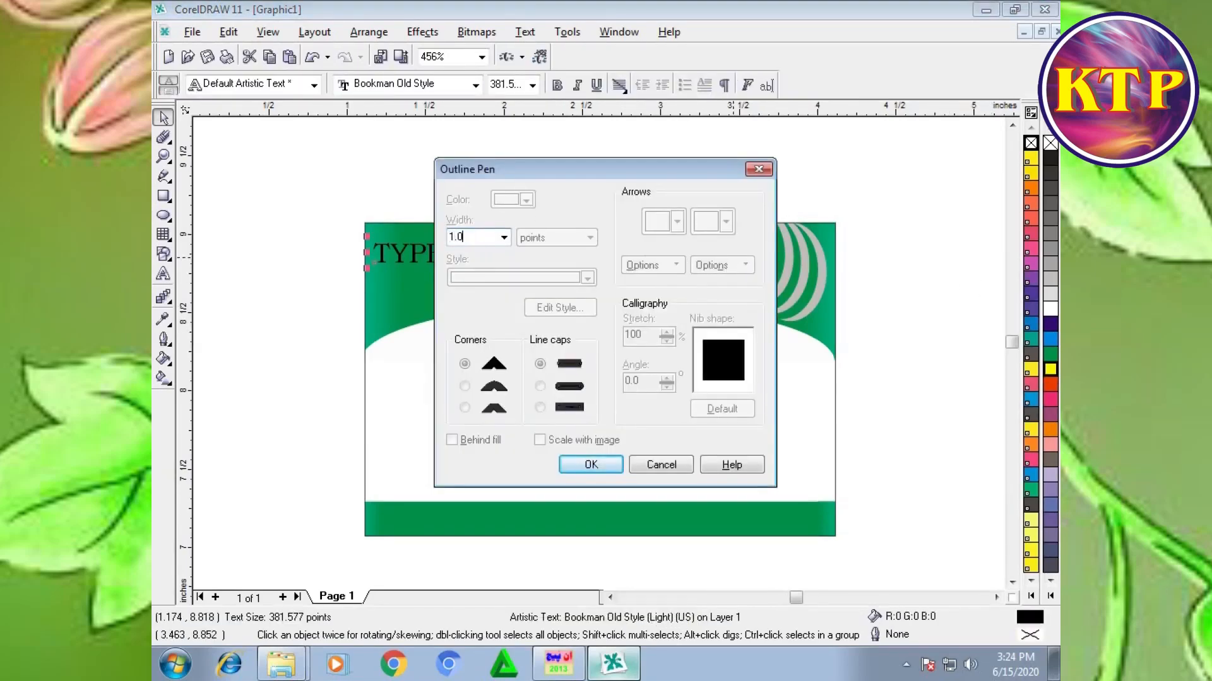
key(Return)
key(F12)
click(464, 386)
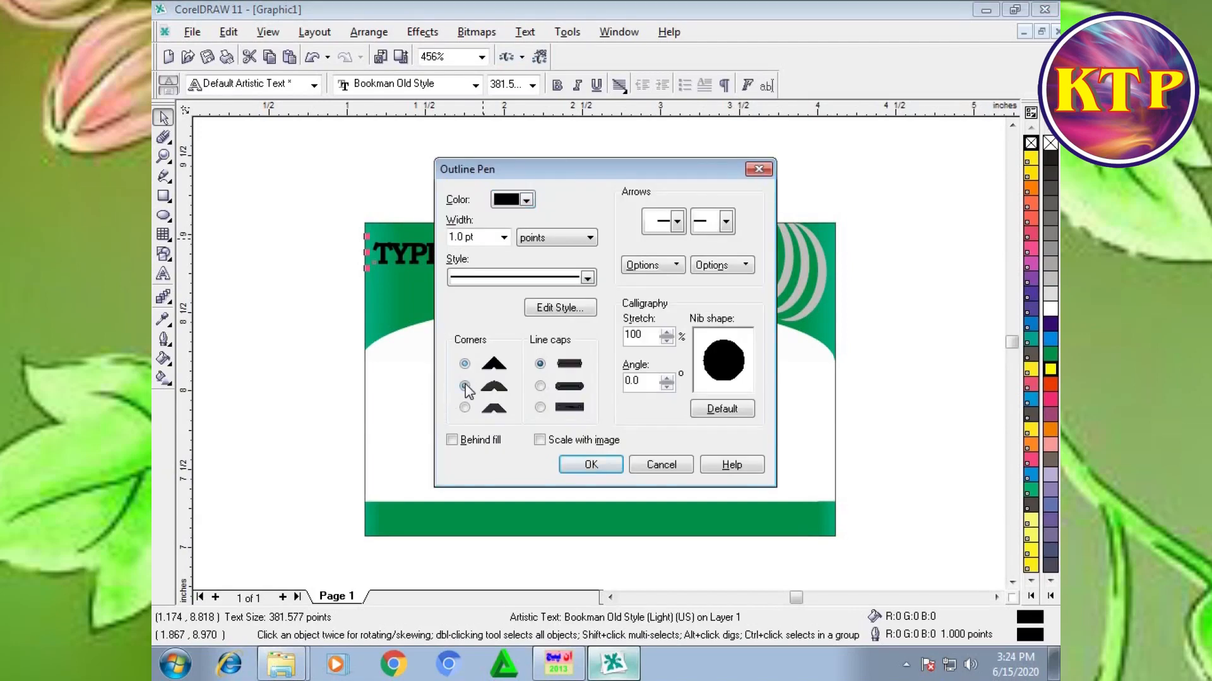
click(452, 440)
click(540, 440)
click(575, 465)
Step: Color the school name with a red fill and 10% black outline, and enlarge it to about 400 points
click(1046, 383)
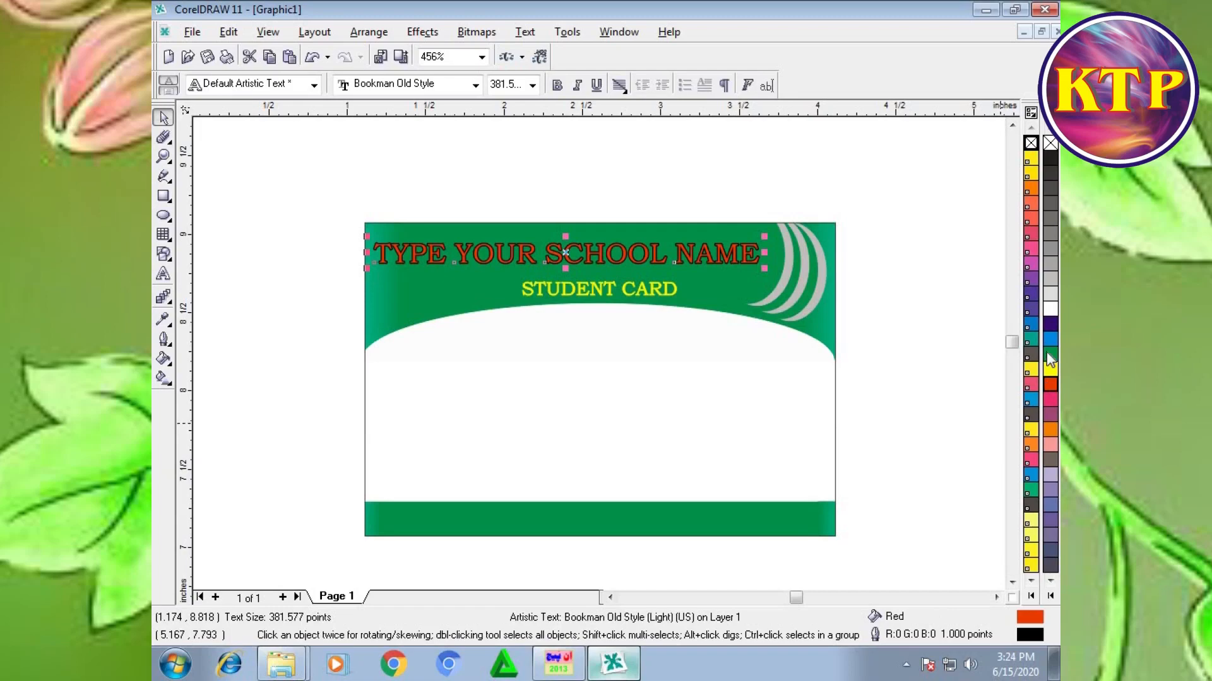
right_click(1050, 293)
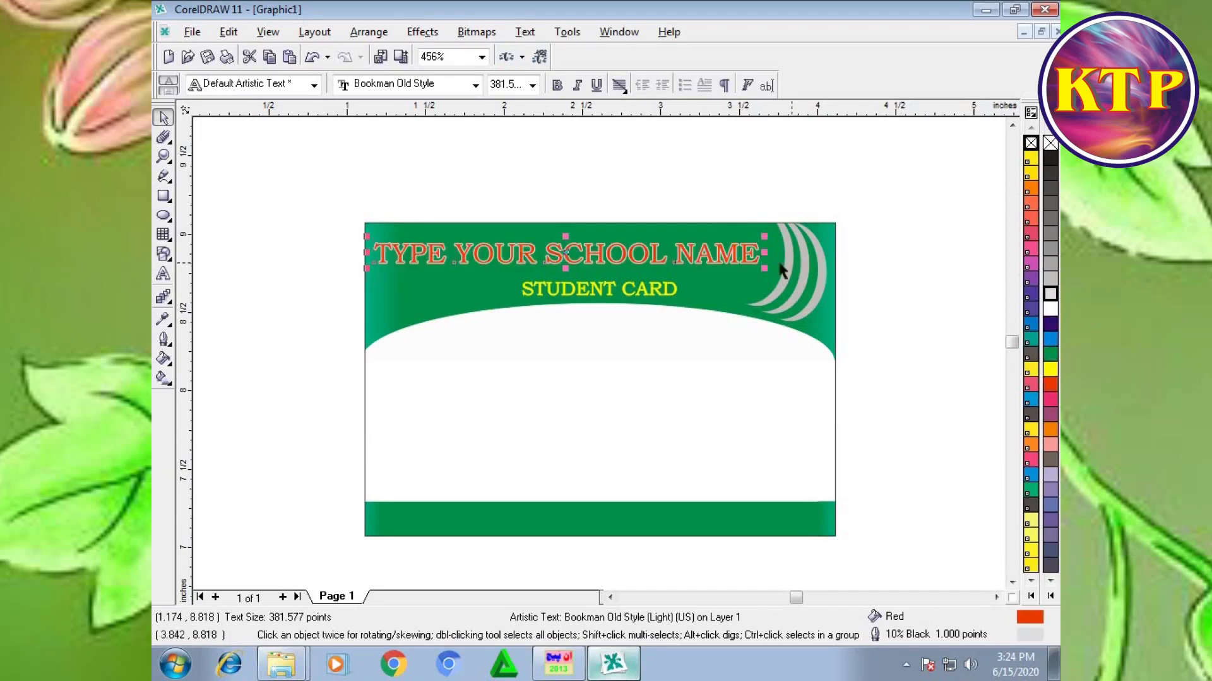
drag(764, 268, 787, 272)
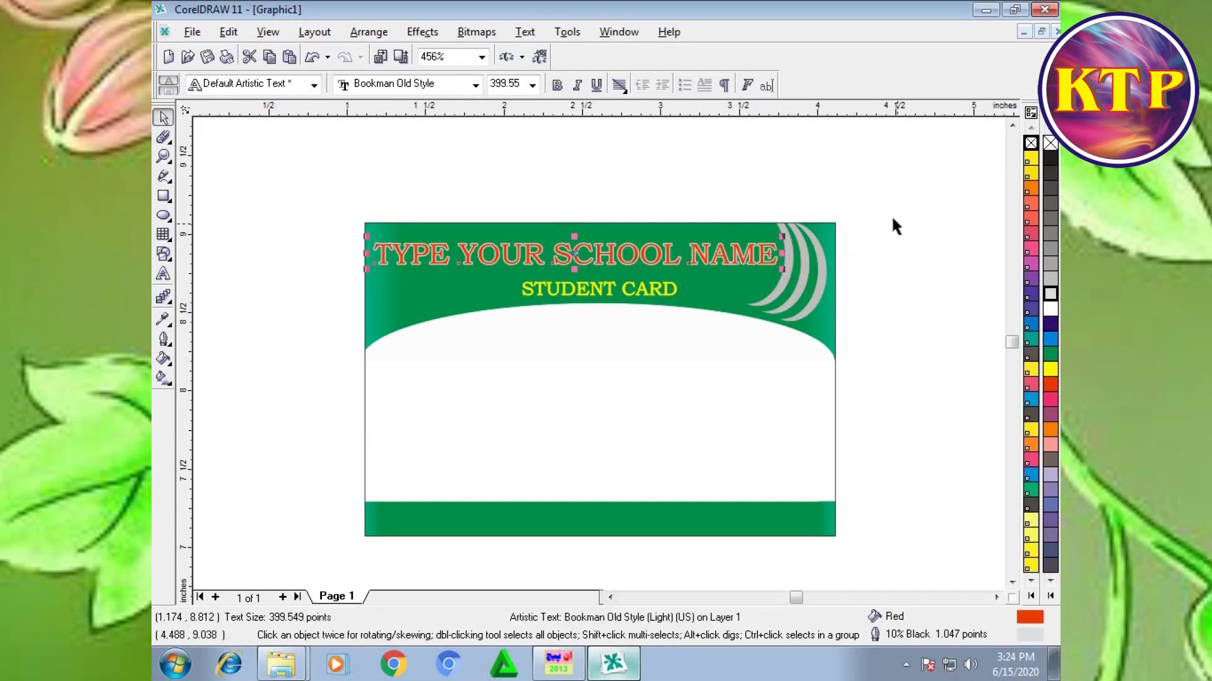
click(872, 197)
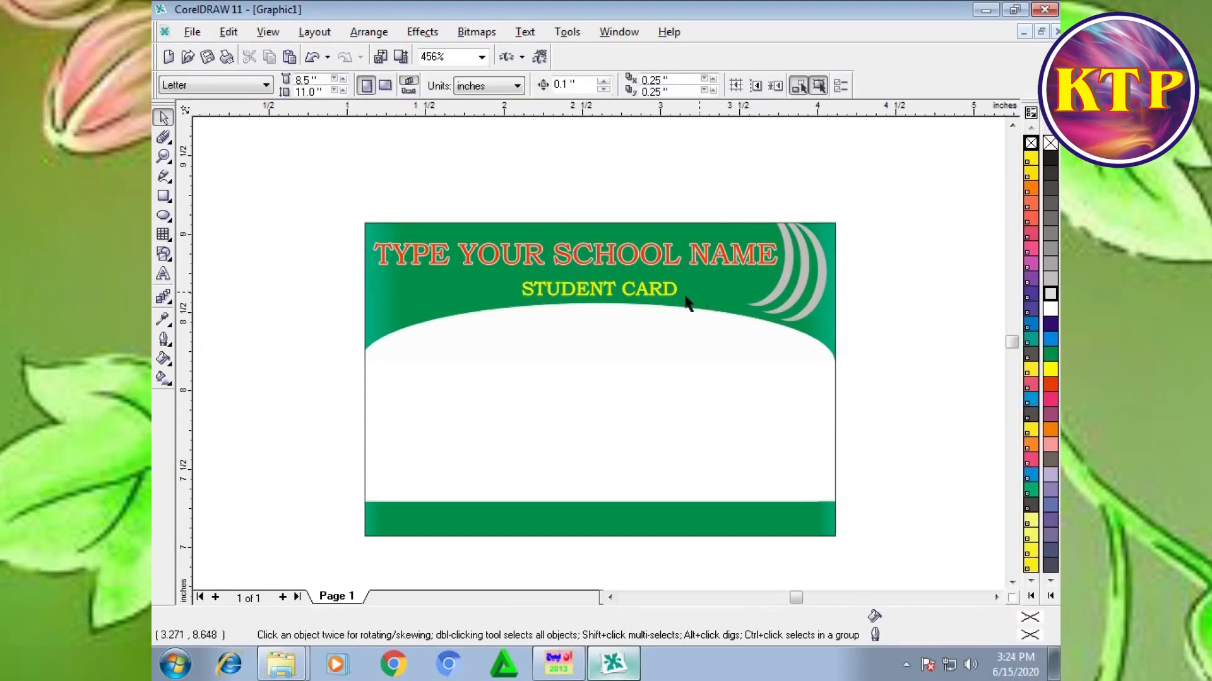
Step: Give the "STUDENT CARD" text a yellow hairline outline with rounded corners, placed behind the fill and scaling with the image
click(662, 301)
right_click(1048, 160)
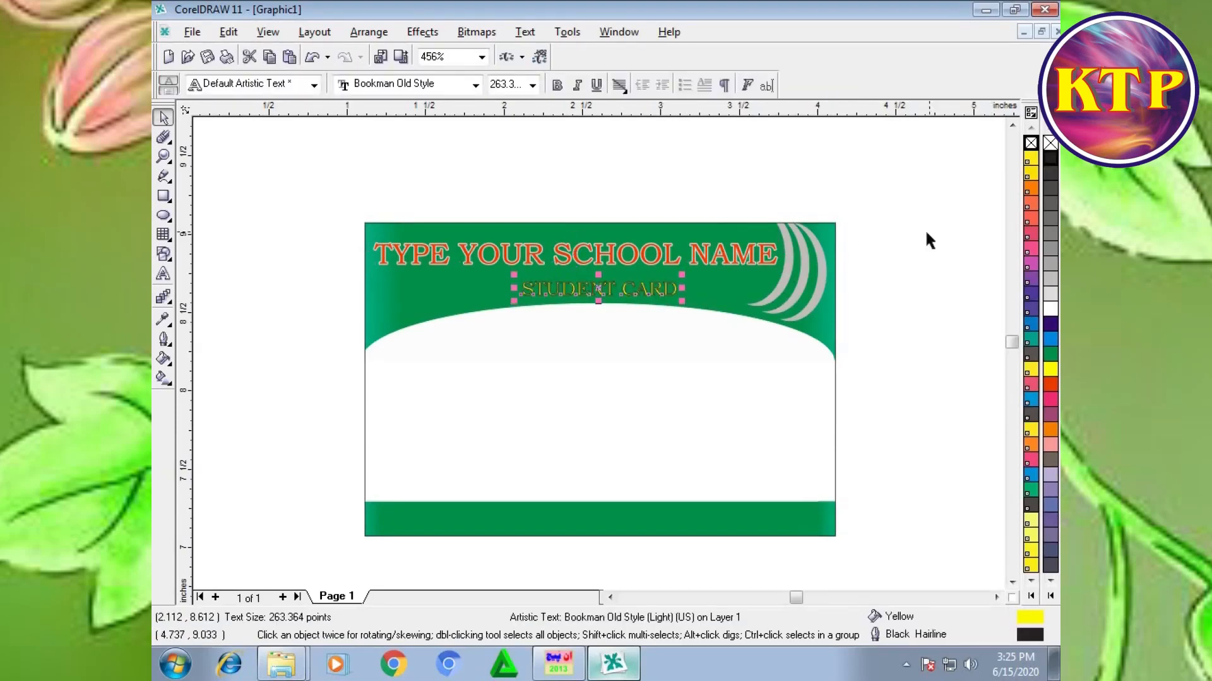
right_click(1049, 369)
key(F12)
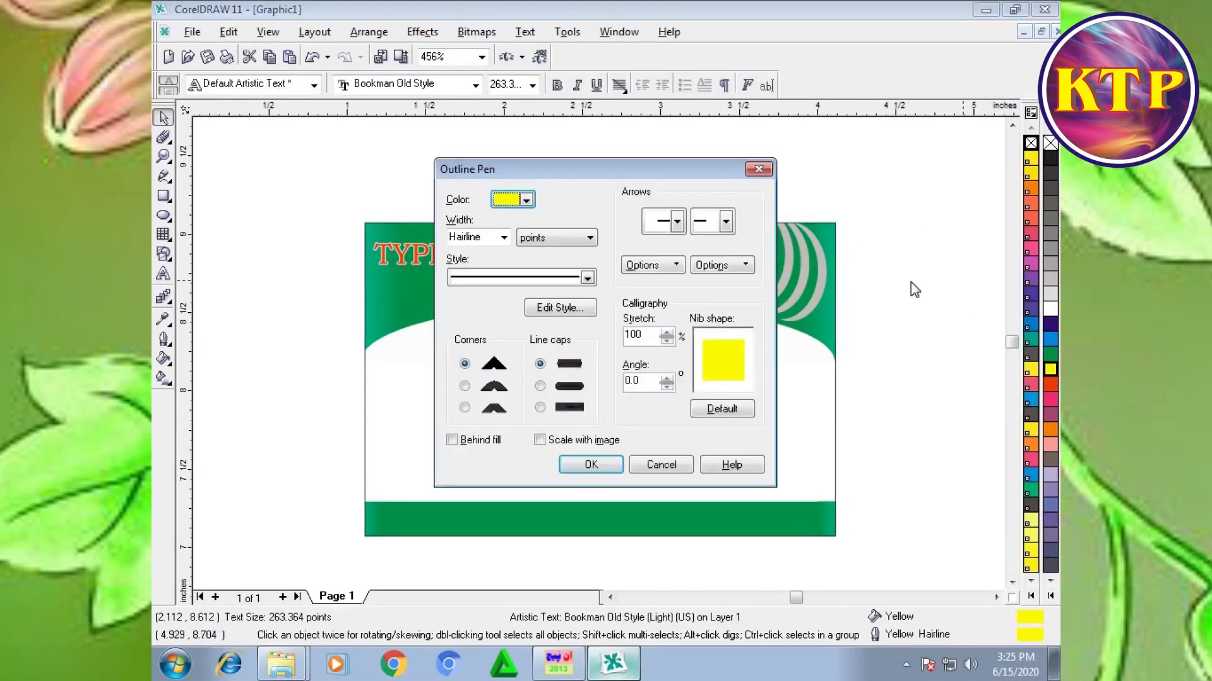
click(464, 385)
click(465, 440)
click(539, 440)
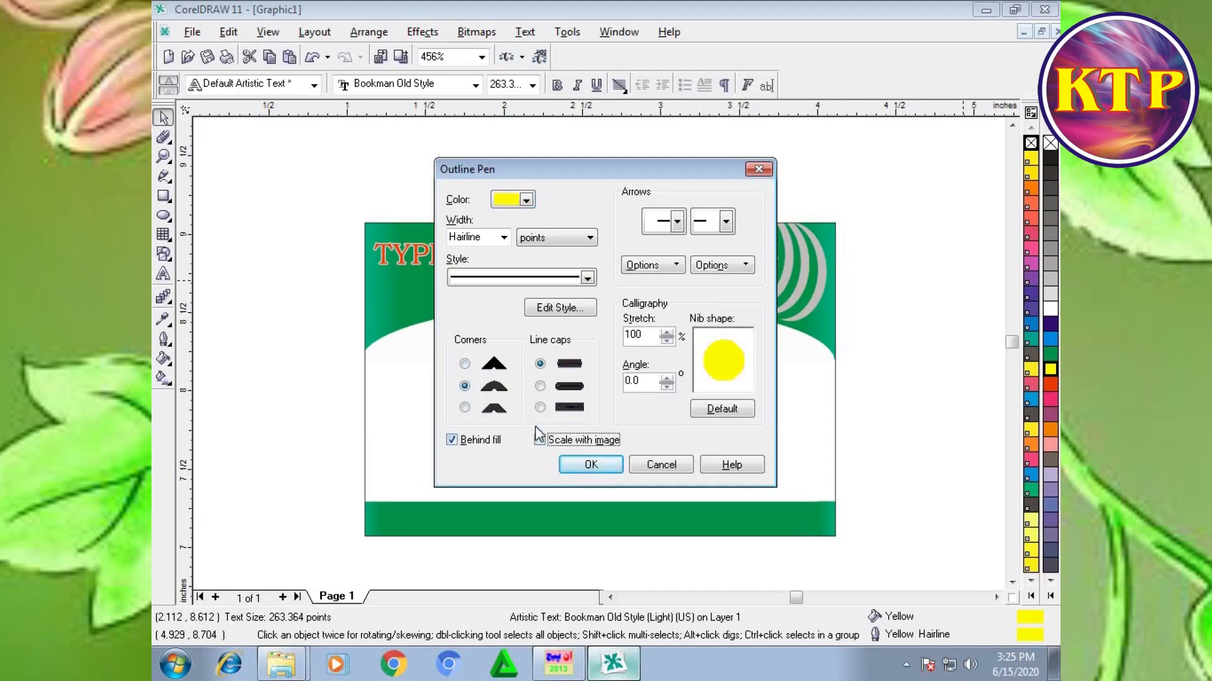
click(589, 462)
click(907, 163)
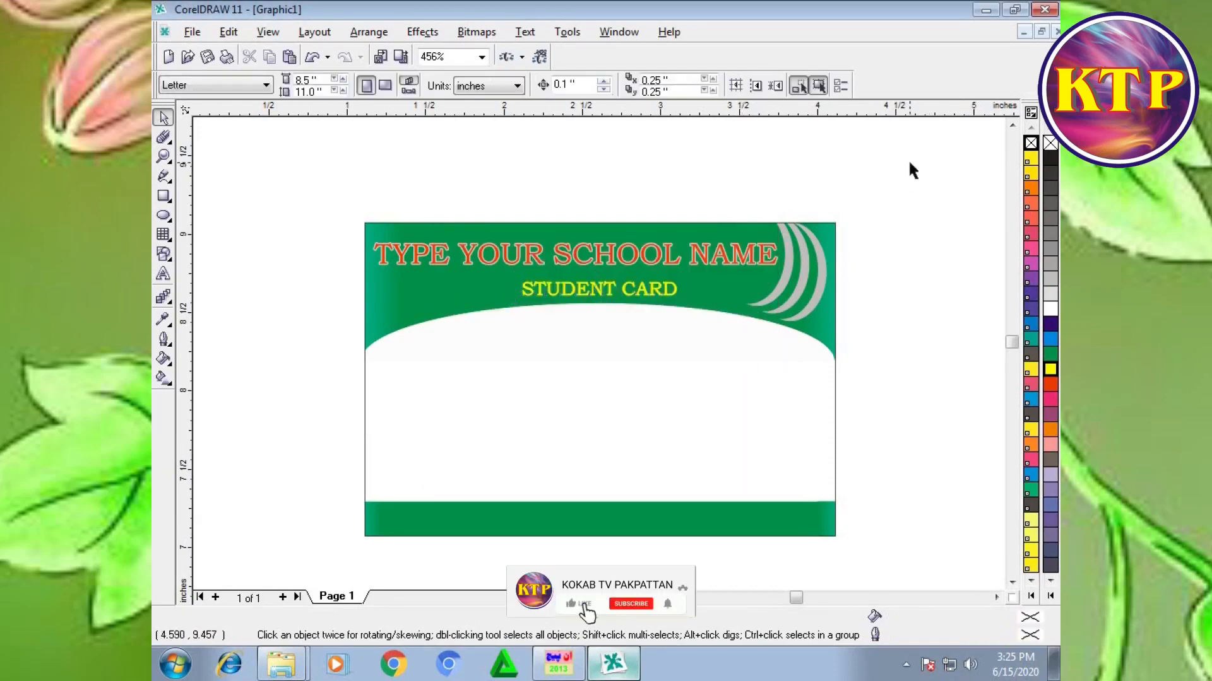
Step: Move the NAME, F/NAME, ROLL NO and CLASS labels together onto the left part of the card's white area
key(F4)
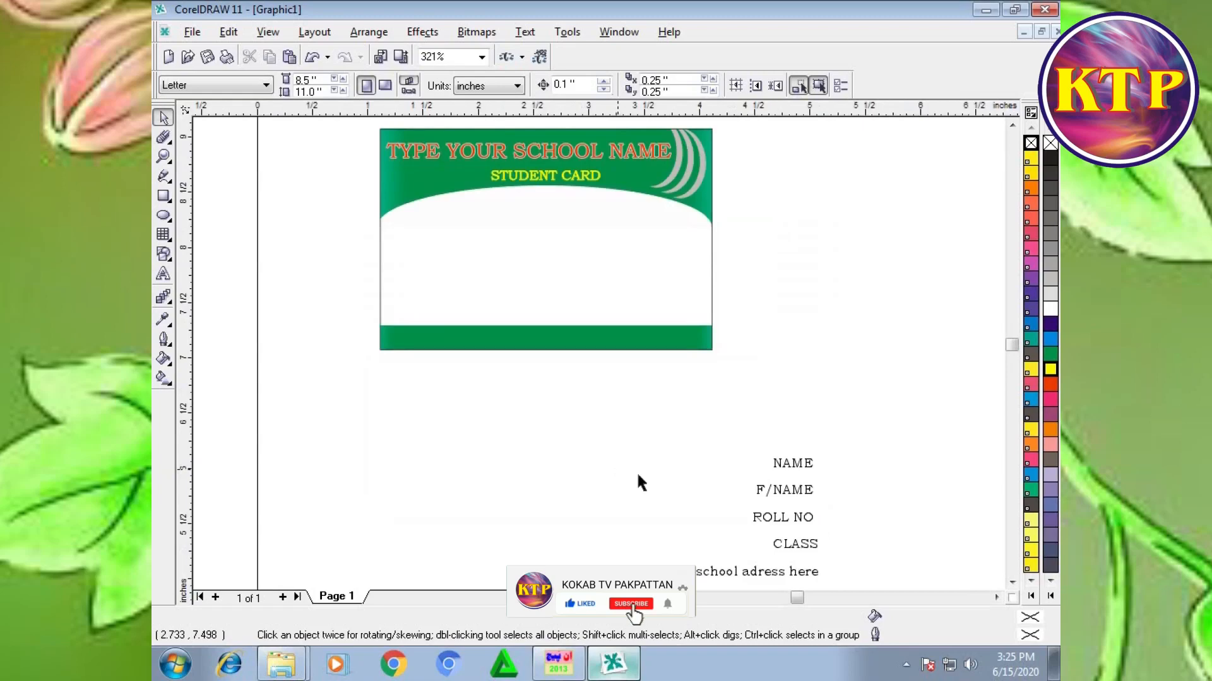
drag(876, 411, 678, 518)
drag(785, 460, 422, 238)
scroll(421, 239, up, 1)
Step: Move the "type school adress here" line into the green footer and enlarge it to about 347.5 points
drag(862, 523, 640, 606)
drag(738, 515, 537, 284)
key(F4)
drag(755, 539, 803, 526)
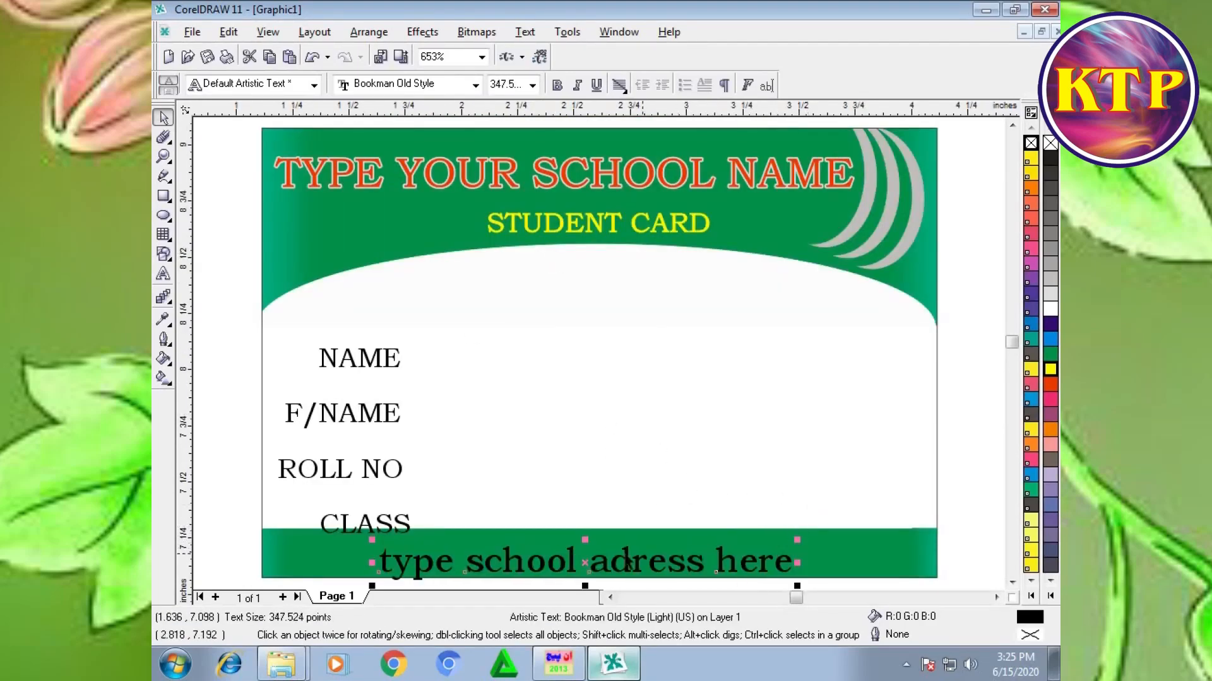
Step: Raise the school address line within the green footer and center it horizontally on the footer
drag(594, 566, 594, 556)
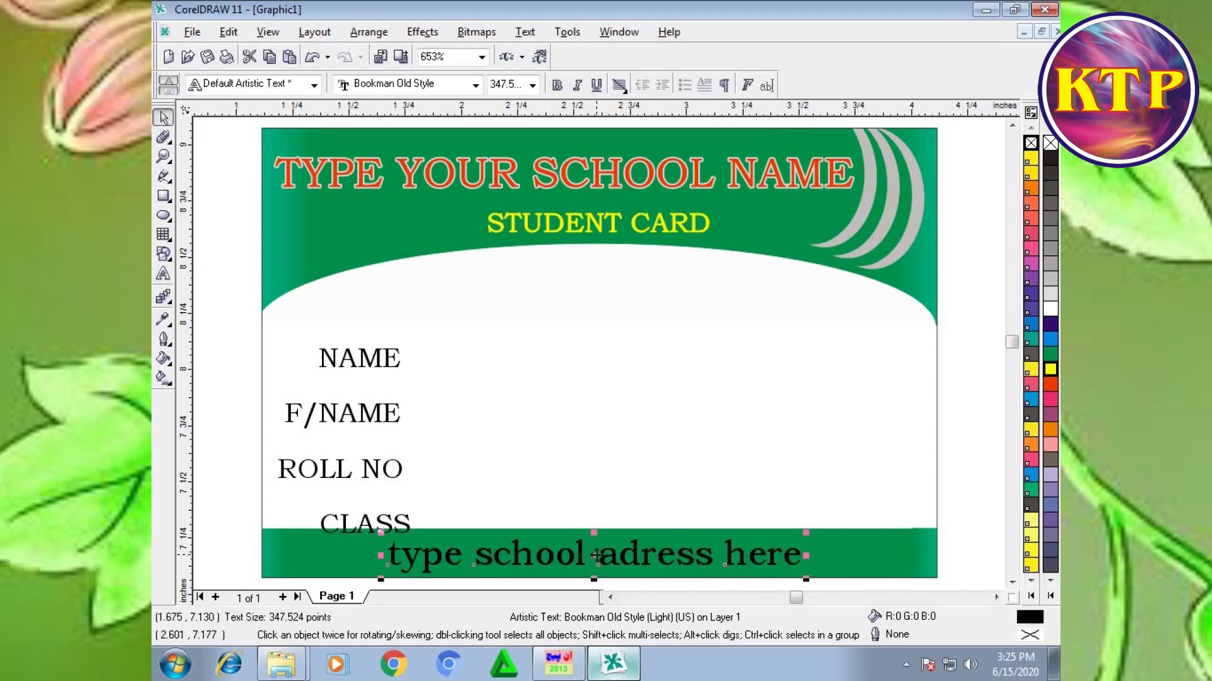
shift+click(849, 564)
key(c)
click(997, 464)
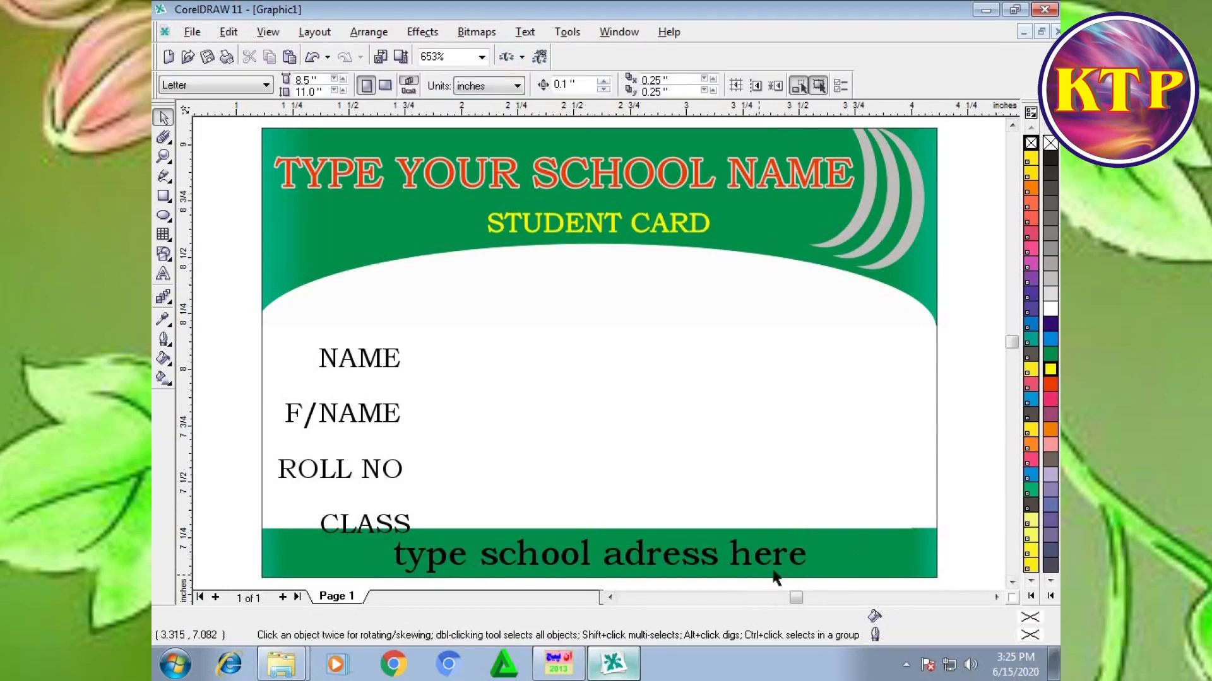
Step: Give the school address line in the footer a white fill and a white outline
click(778, 566)
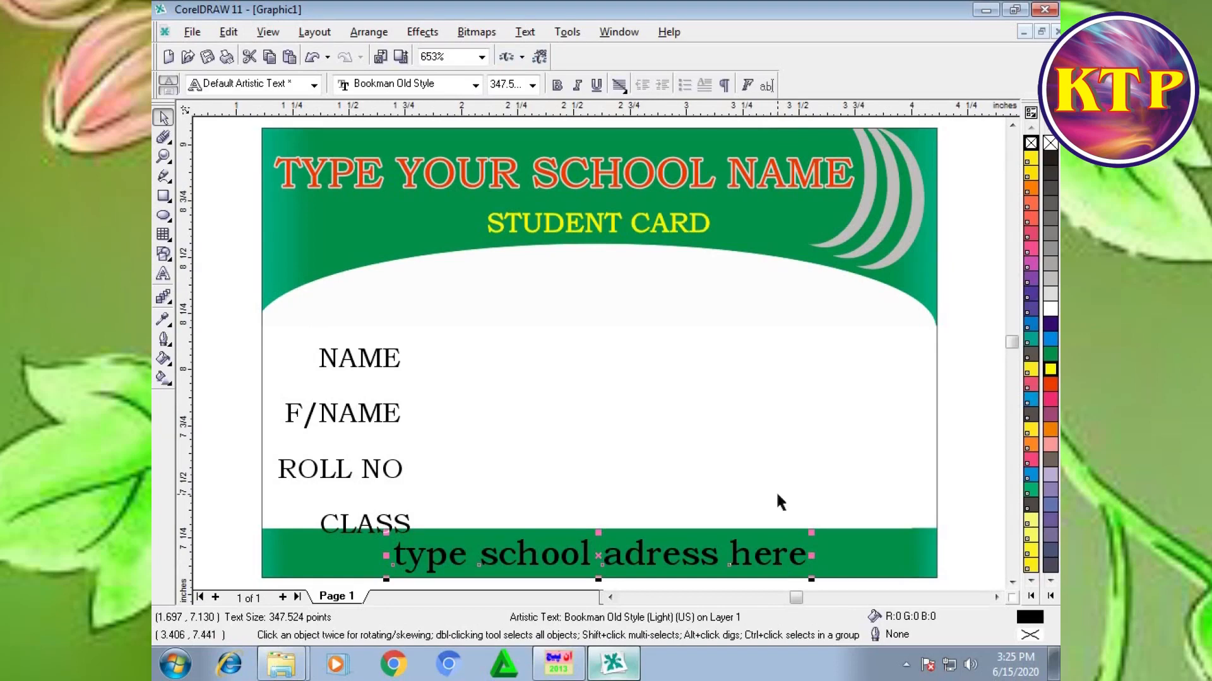
click(1050, 308)
right_click(1050, 308)
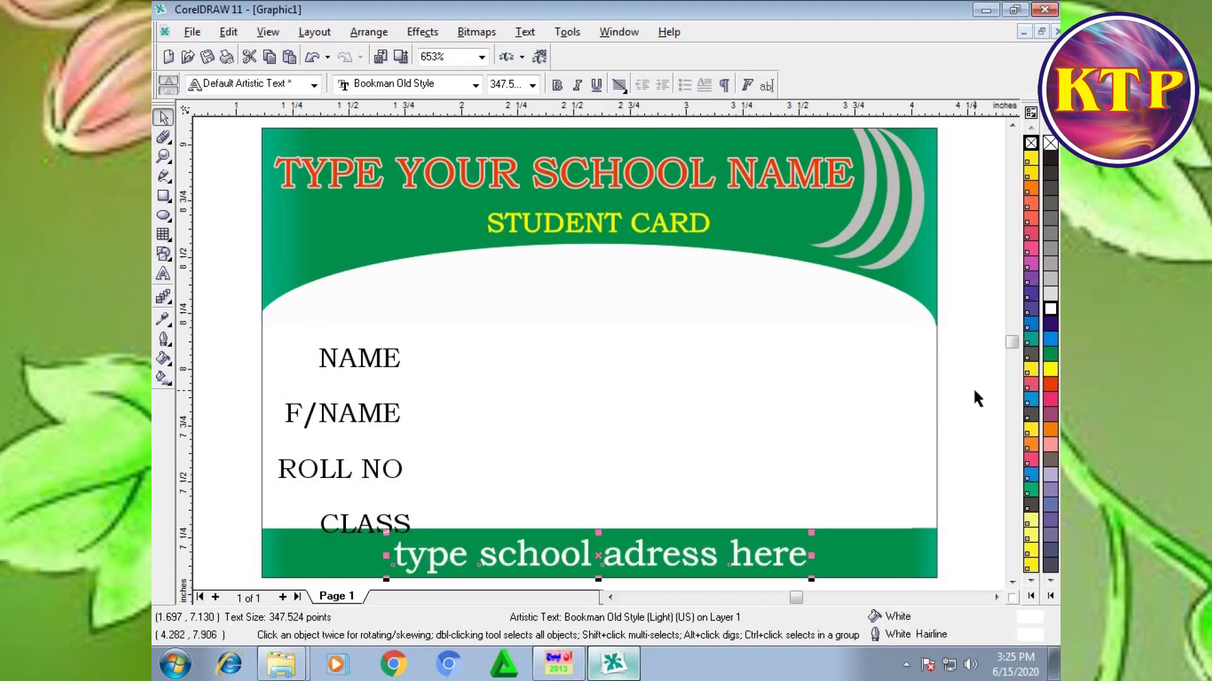
click(229, 336)
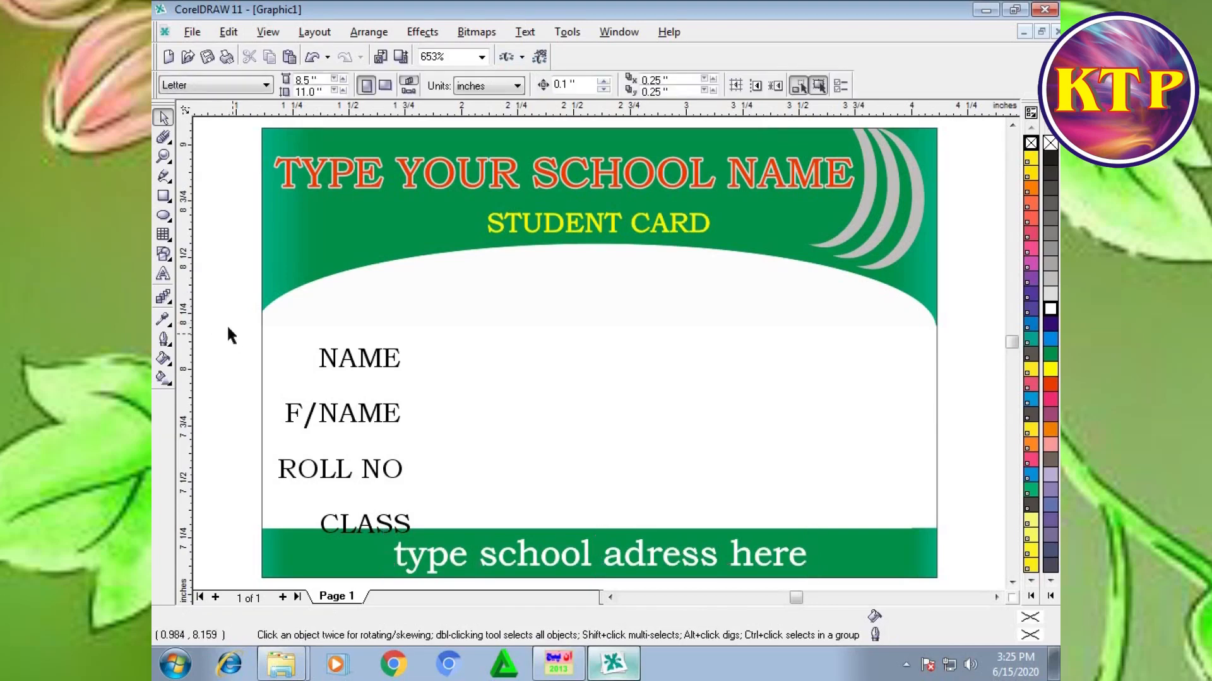
Step: Shrink the four student labels to about 226.5 points and shift NAME toward the card's left edge
mouse_move(387, 502)
mouse_down()
mouse_move(414, 504)
mouse_move(415, 539)
mouse_move(401, 512)
mouse_up()
drag(239, 319, 431, 534)
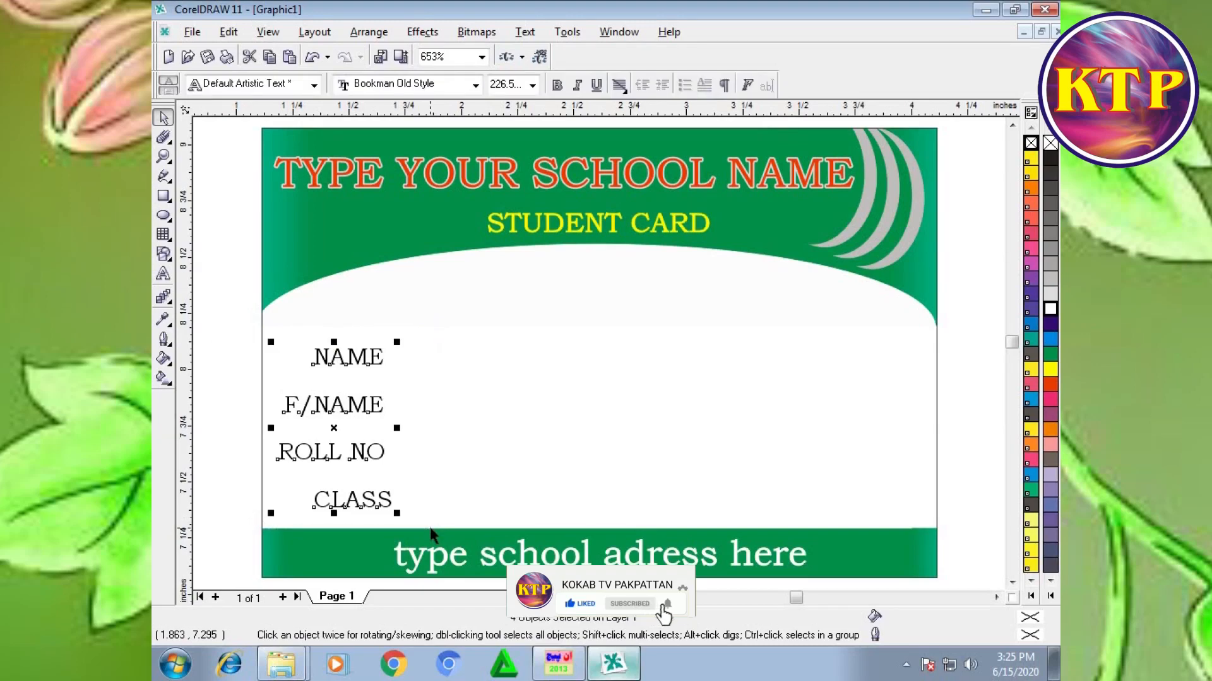
drag(238, 318, 421, 382)
key(Left)
key(Left)
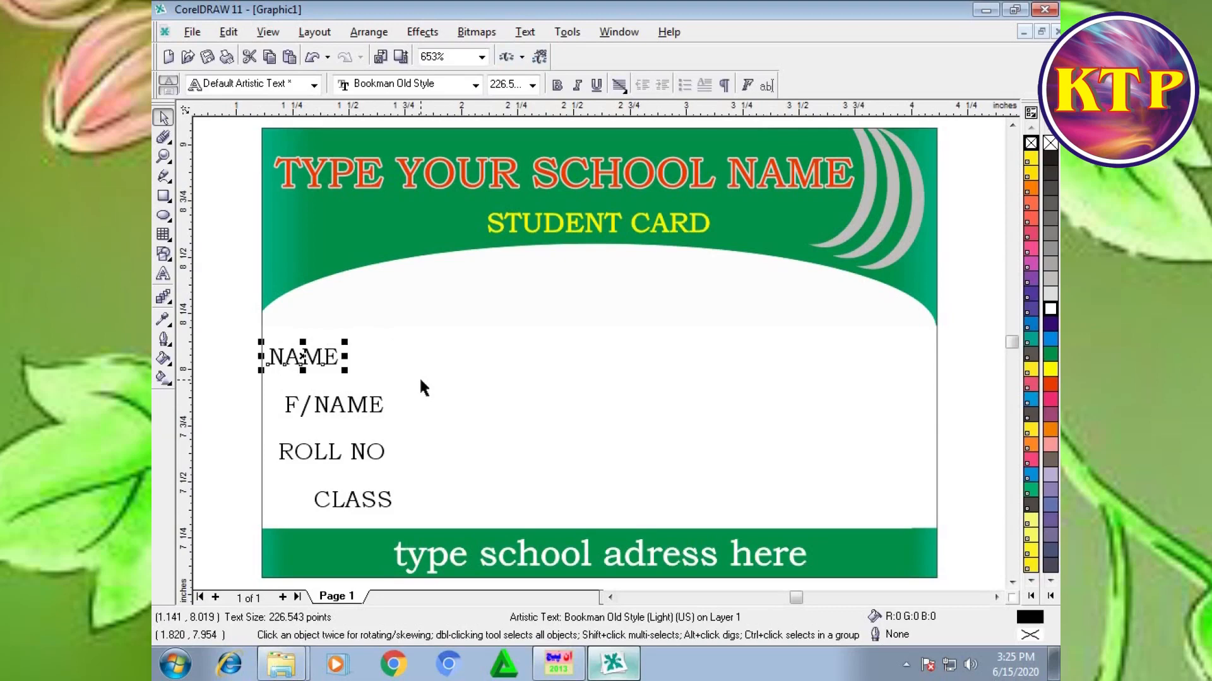
key(Right)
Step: Reposition F/NAME, ROLL NO and CLASS beneath NAME as a closely spaced, roughly left-aligned column
drag(261, 378, 422, 437)
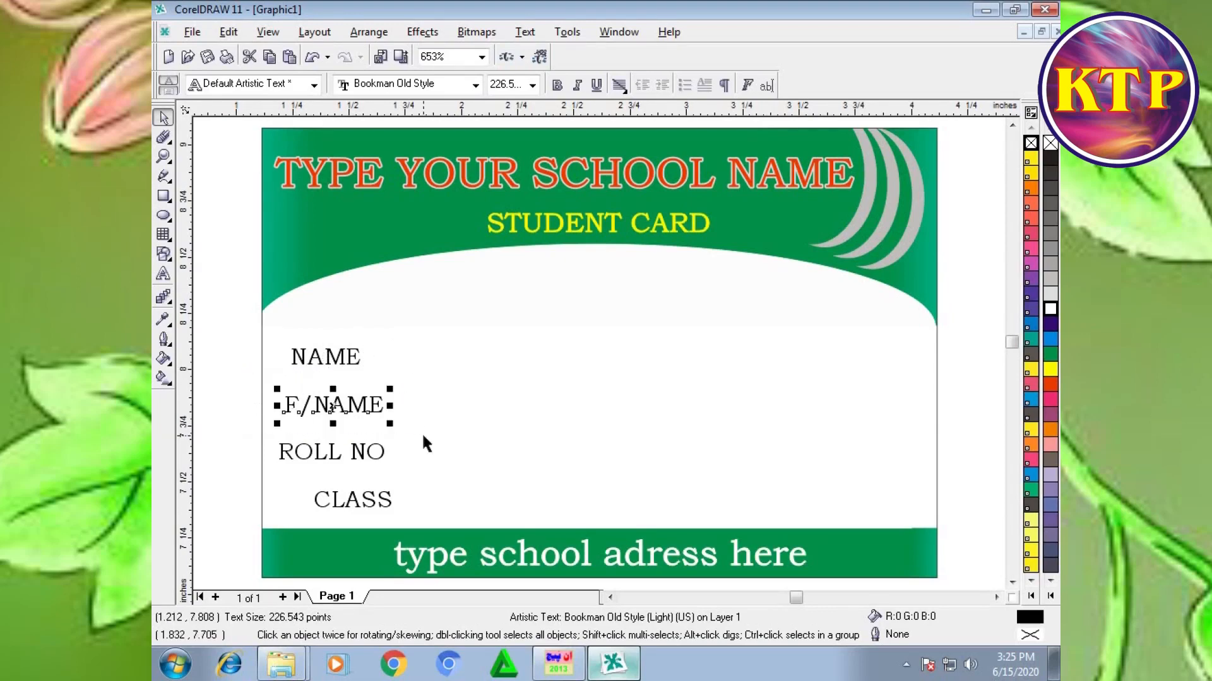
mouse_move(338, 402)
mouse_down()
mouse_move(319, 392)
mouse_move(338, 394)
mouse_up()
click(316, 457)
drag(316, 457, 340, 429)
click(335, 495)
drag(335, 495, 320, 458)
Step: Enlarge the four student labels together to about 298 points
drag(265, 335, 435, 511)
click(265, 348)
click(238, 346)
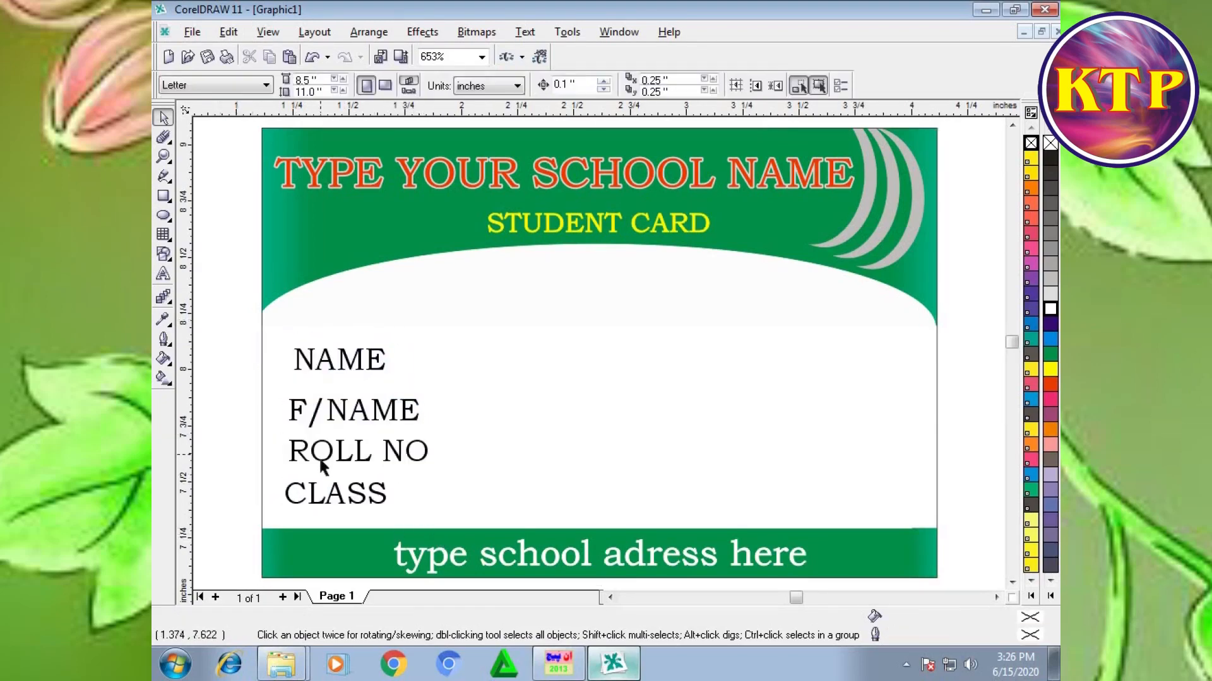
Step: Line up the left edges of CLASS, ROLL NO and NAME with F/NAME and even out the spacing between the lines
click(332, 497)
ctrl+click(332, 497)
drag(338, 497, 342, 497)
ctrl+click(354, 451)
drag(355, 451, 356, 454)
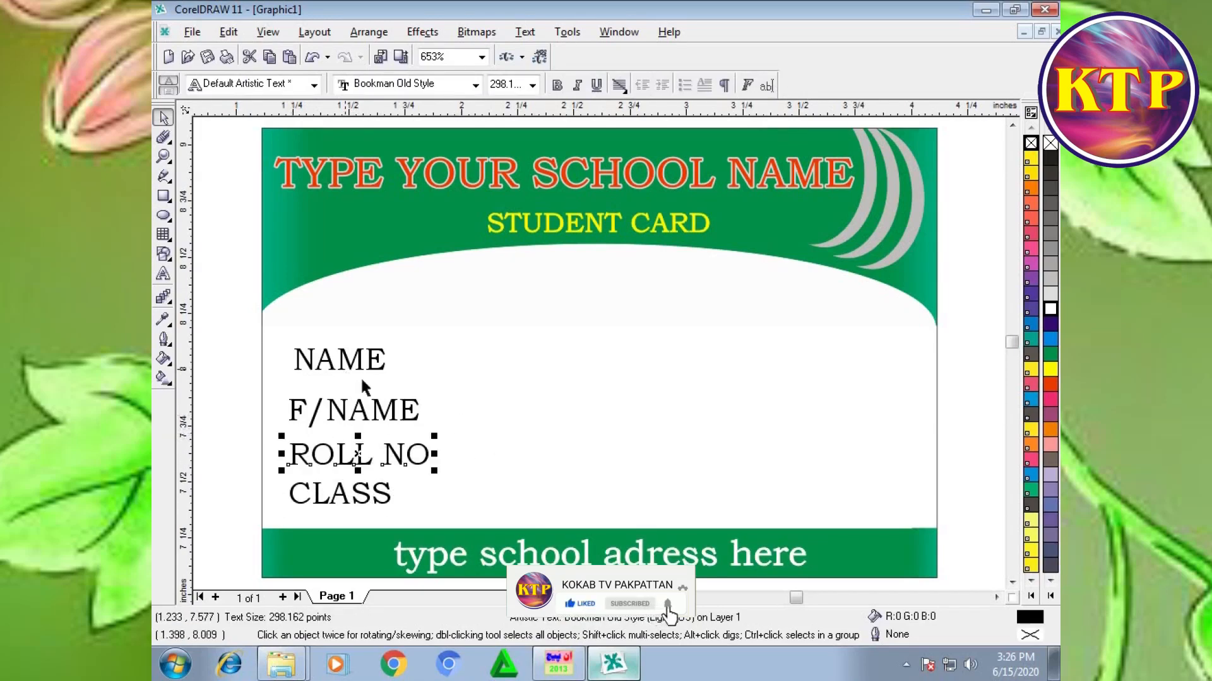
ctrl+click(343, 364)
drag(342, 364, 338, 374)
Step: Enlarge the four aligned labels to about 319 points and fill them with dark blue
drag(184, 341, 433, 528)
drag(227, 319, 442, 514)
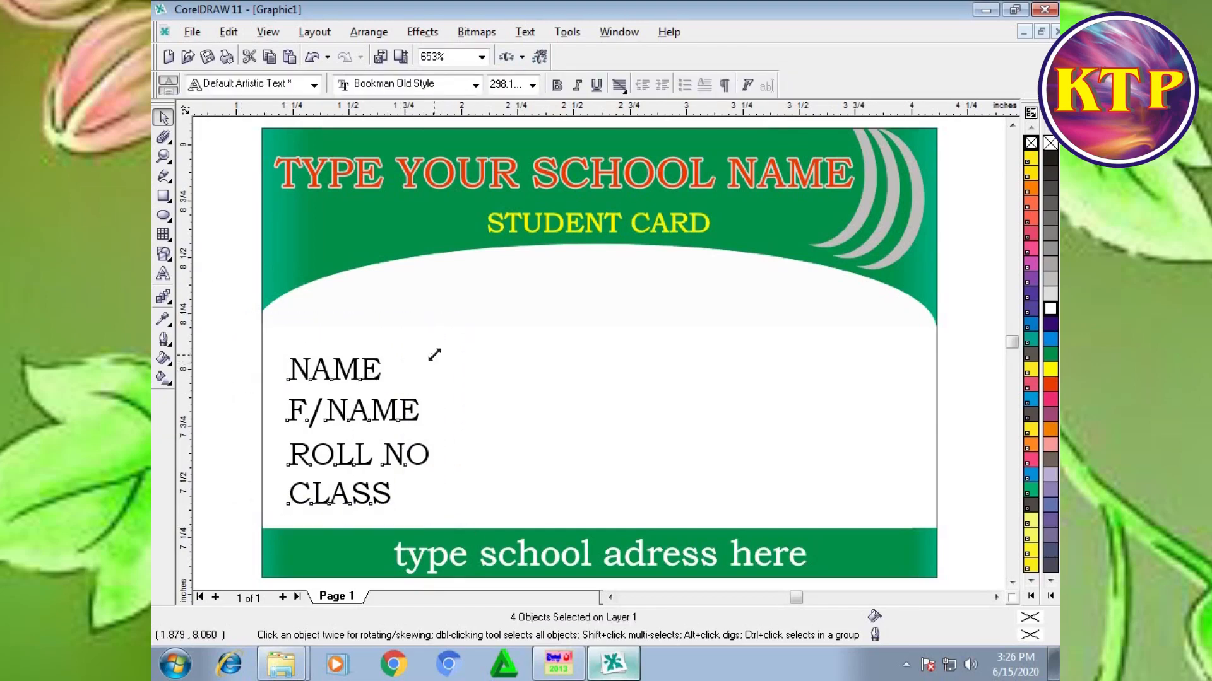
drag(434, 351, 444, 341)
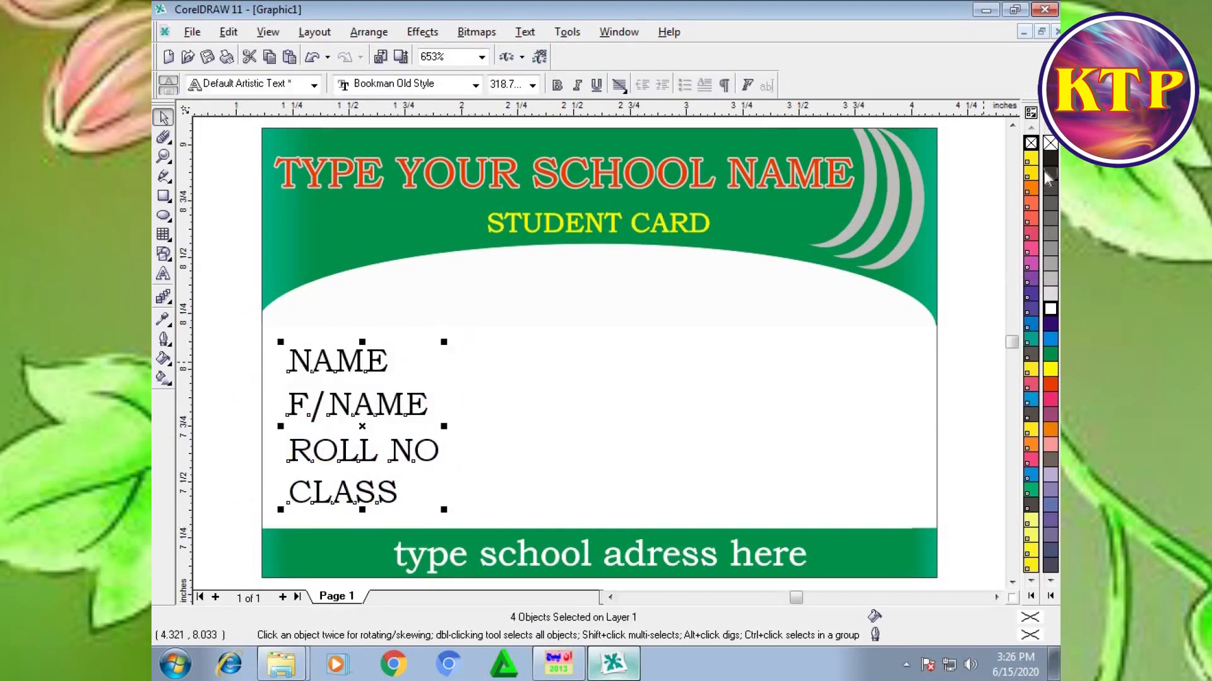
click(1050, 324)
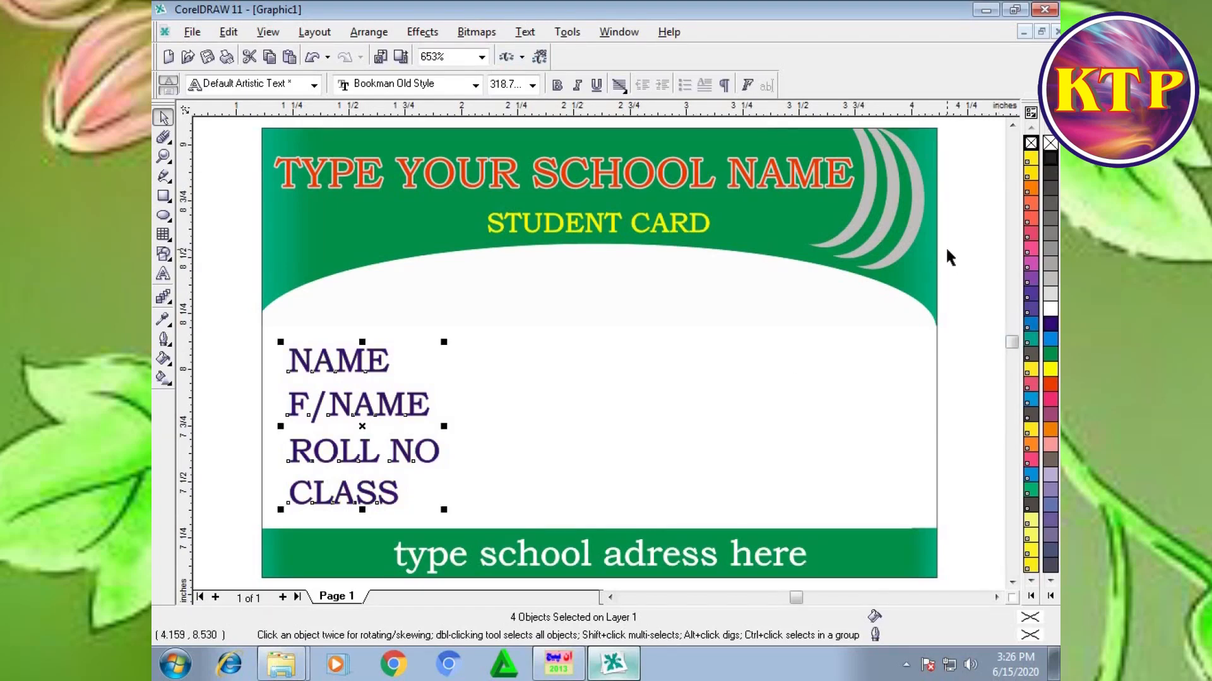
Step: Give the four labels a hairline outline with rounded corners, behind the fill and scaling with the image, and enlarge them to about 323 points
key(F12)
click(465, 386)
click(452, 439)
drag(551, 440, 549, 424)
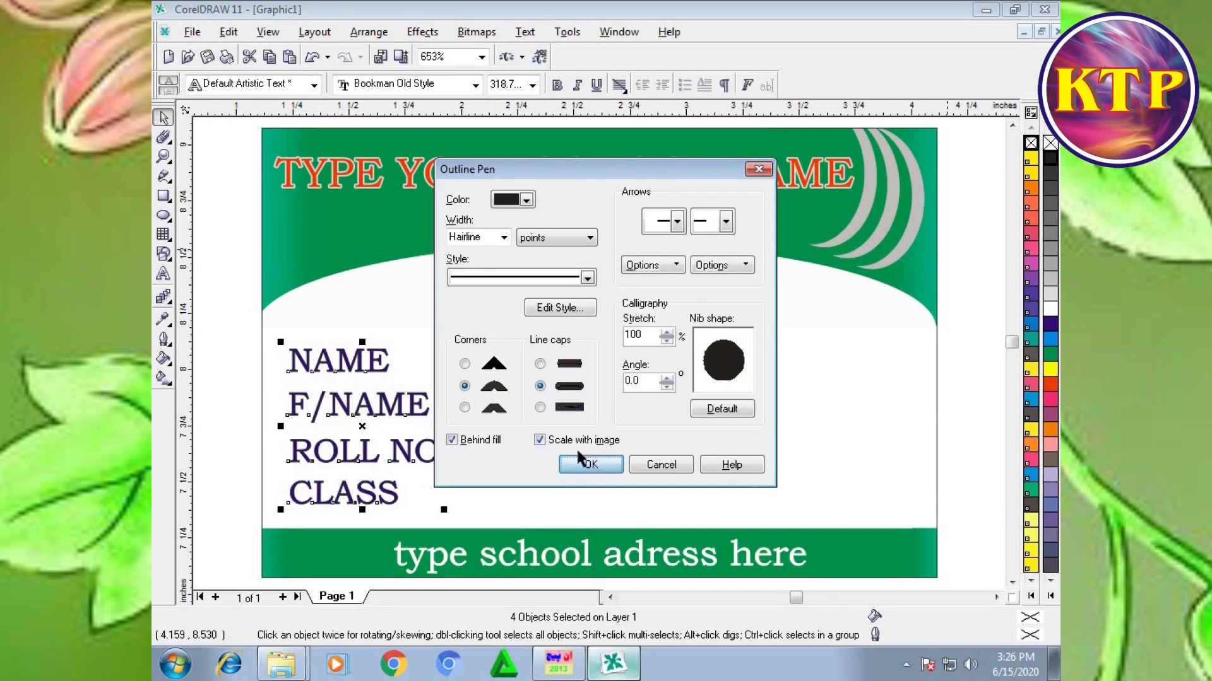
click(591, 464)
drag(279, 342, 278, 339)
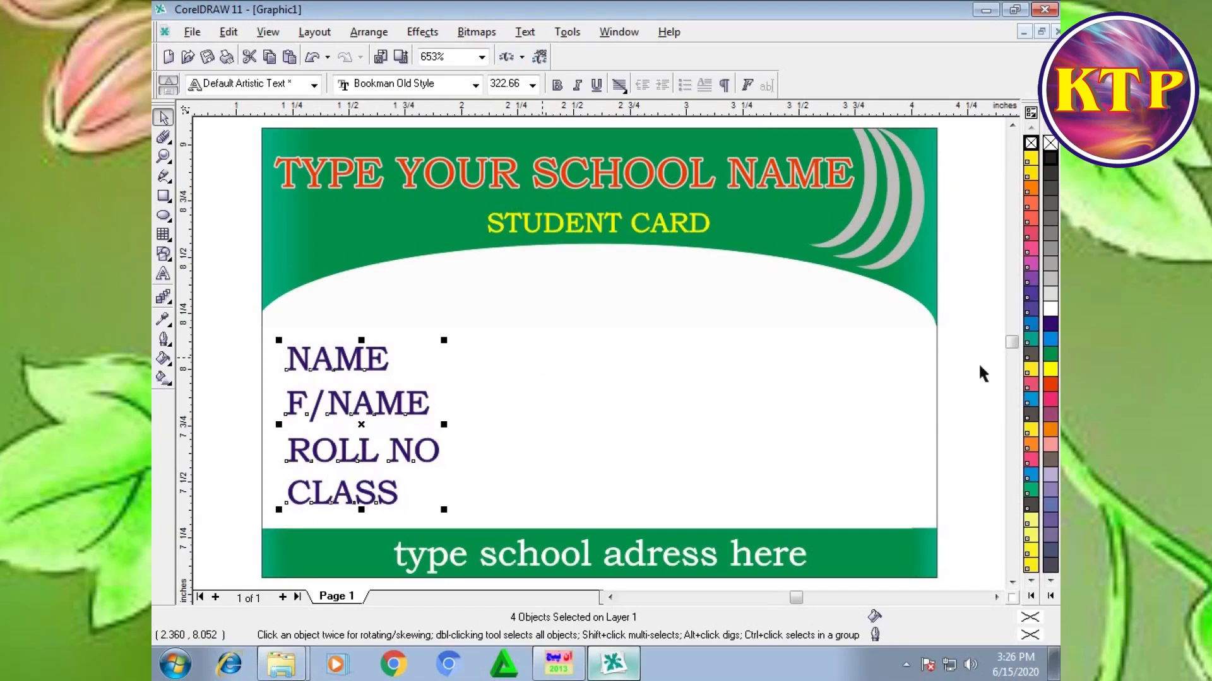
click(964, 340)
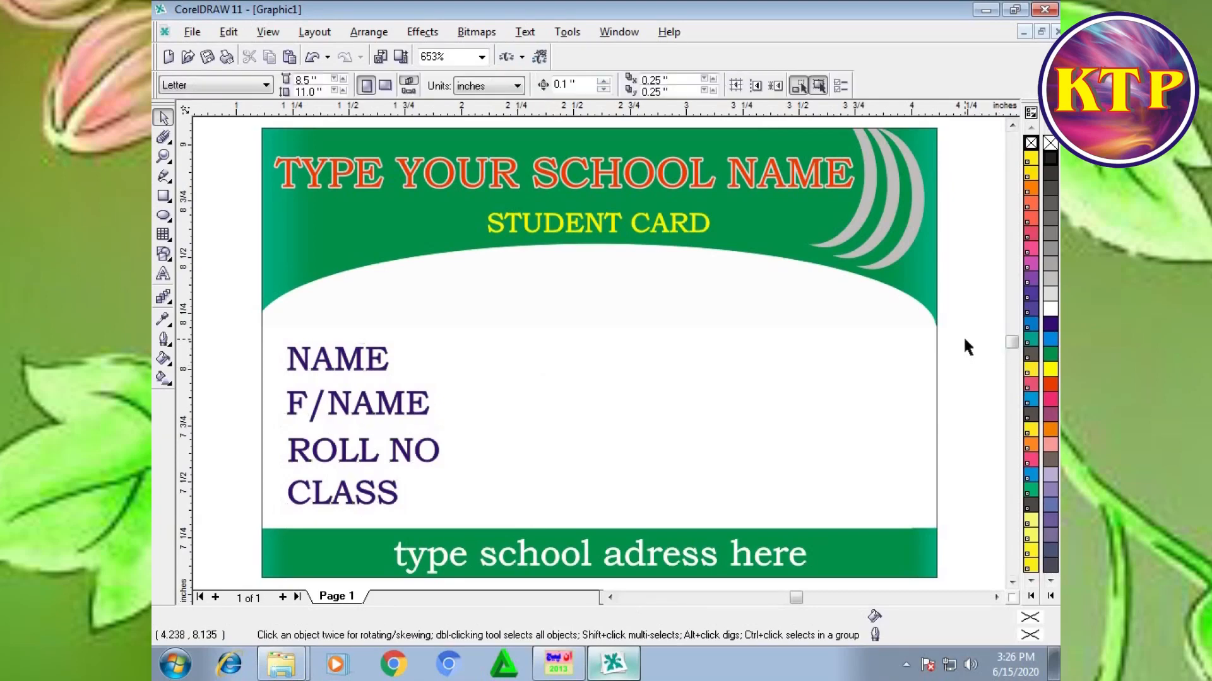
Step: Draw a photo frame rectangle about 0.43 by 0.50 inch at the card's right side and round its corners to about 17
click(163, 197)
drag(822, 331, 919, 444)
drag(919, 332, 918, 339)
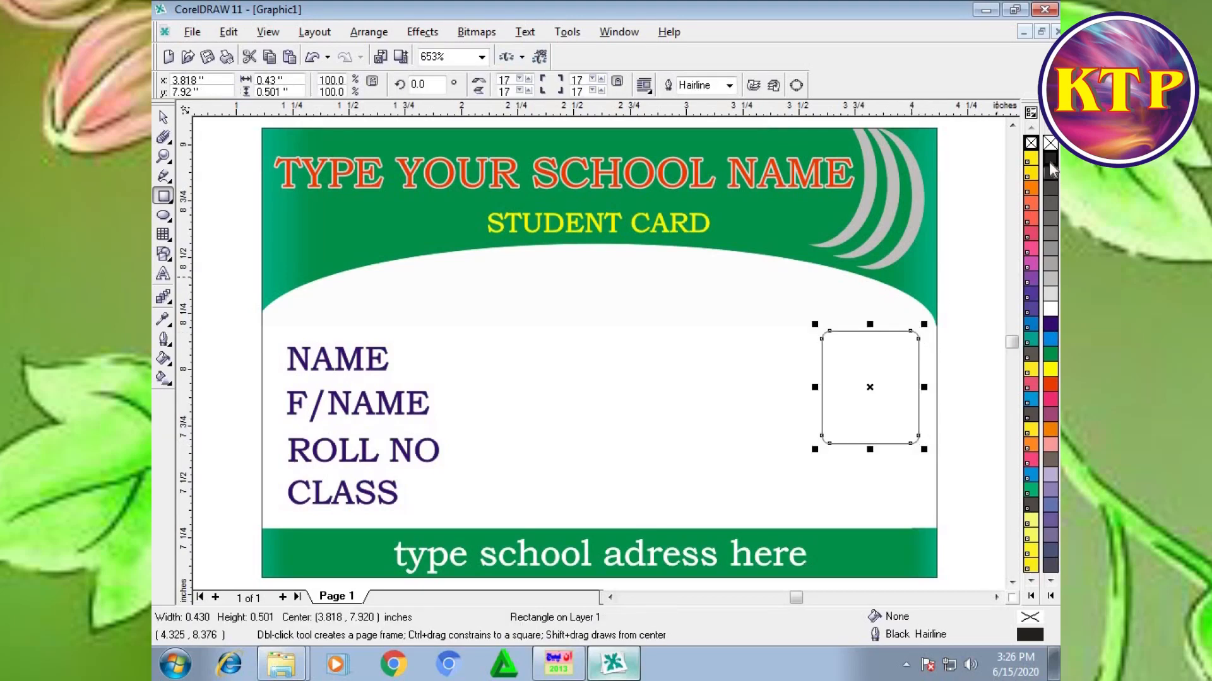
Step: Give the photo frame a 0.6 pt outline with rounded corners, placed behind the fill and scaling with the image
key(F12)
click(469, 238)
text(0.6)
key(Return)
key(F12)
click(465, 386)
click(452, 440)
click(539, 440)
click(591, 465)
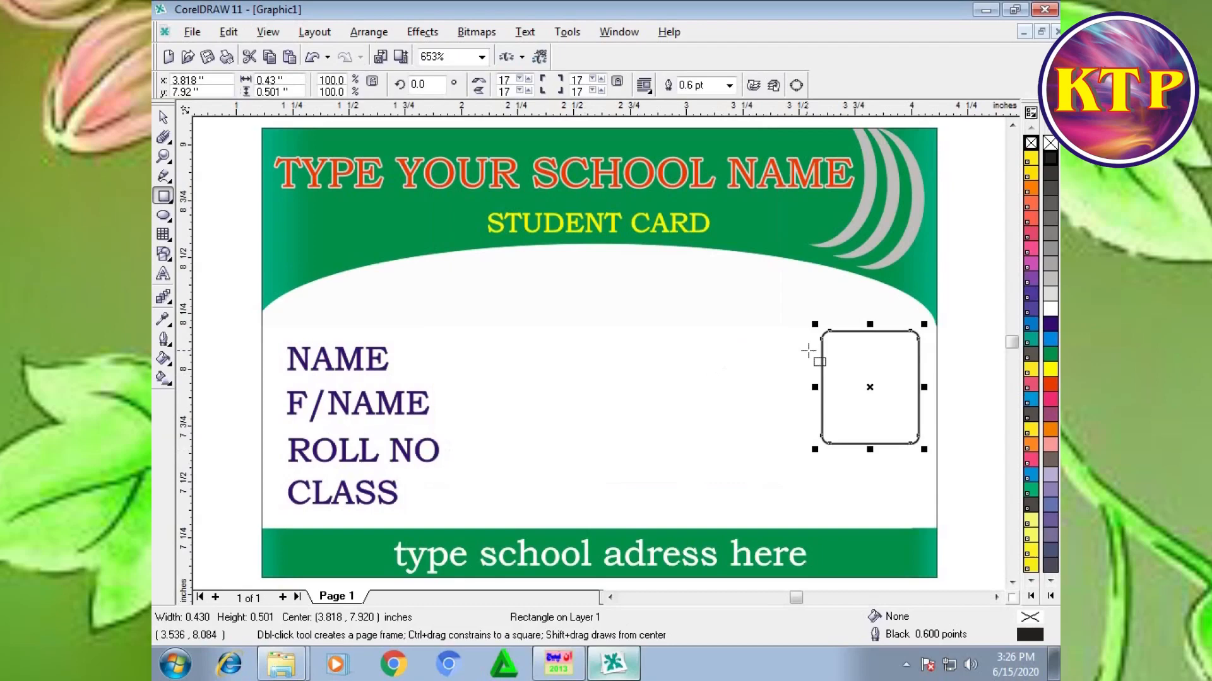
Step: Enlarge the photo frame to about 0.48 by 0.56 inch and place it slightly inside the card's right edge
mouse_move(873, 389)
mouse_down()
mouse_move(865, 397)
mouse_move(873, 390)
mouse_up()
drag(807, 455, 795, 469)
drag(857, 401, 859, 397)
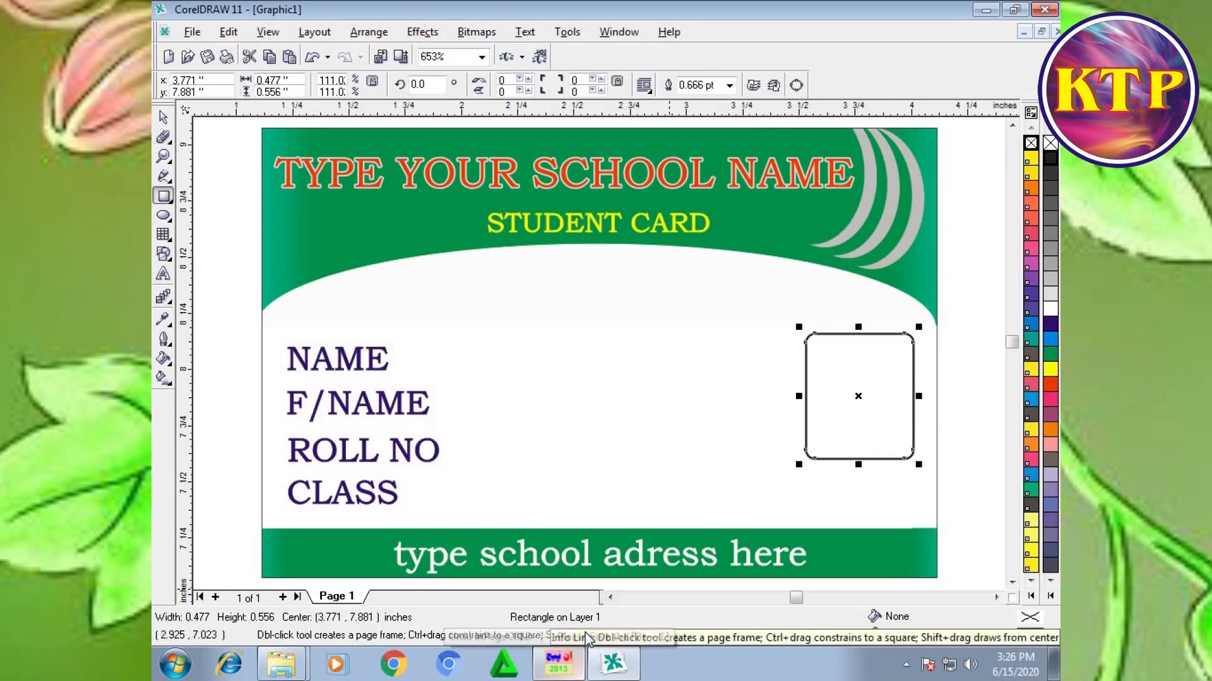
Step: Switch to InPage and replace all the existing text with a first line reading "pic"
key(alt+Tab)
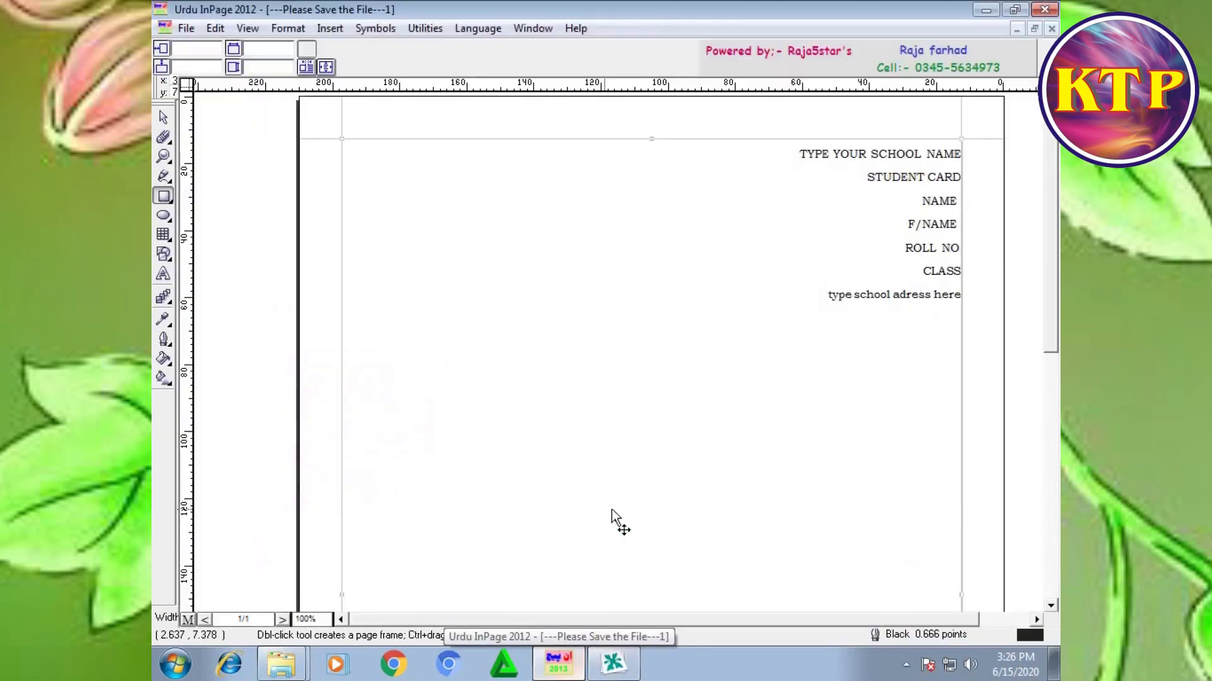
click(165, 108)
click(599, 295)
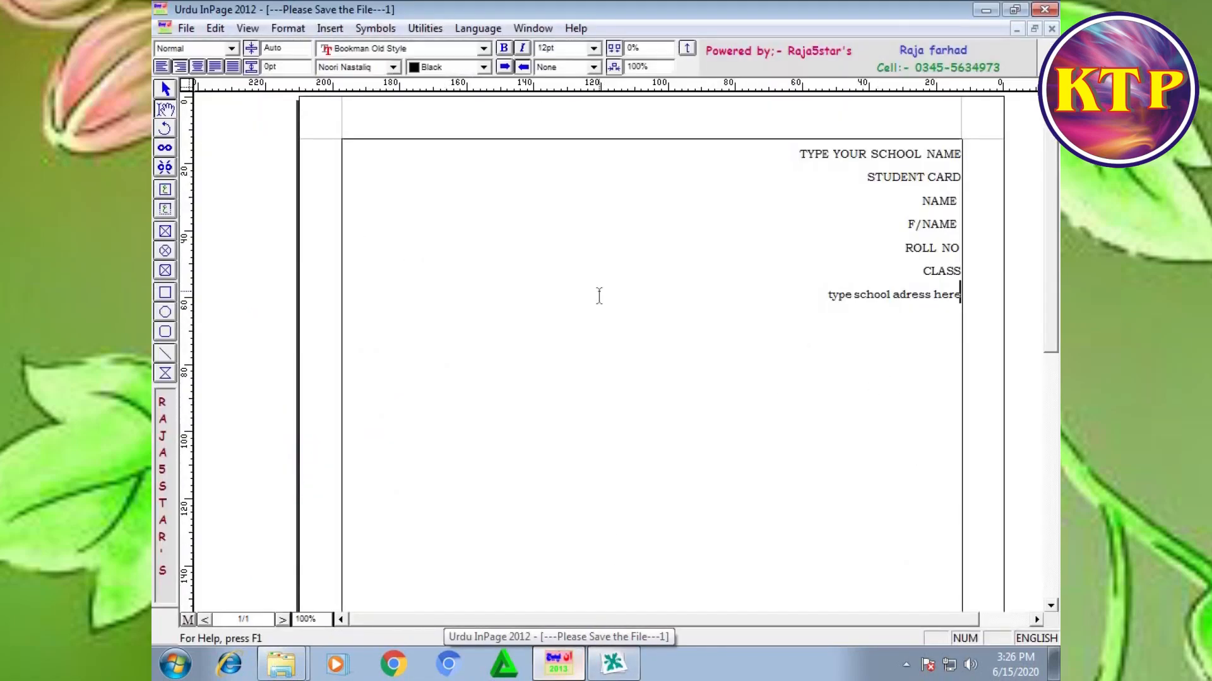
key(ctrl+a)
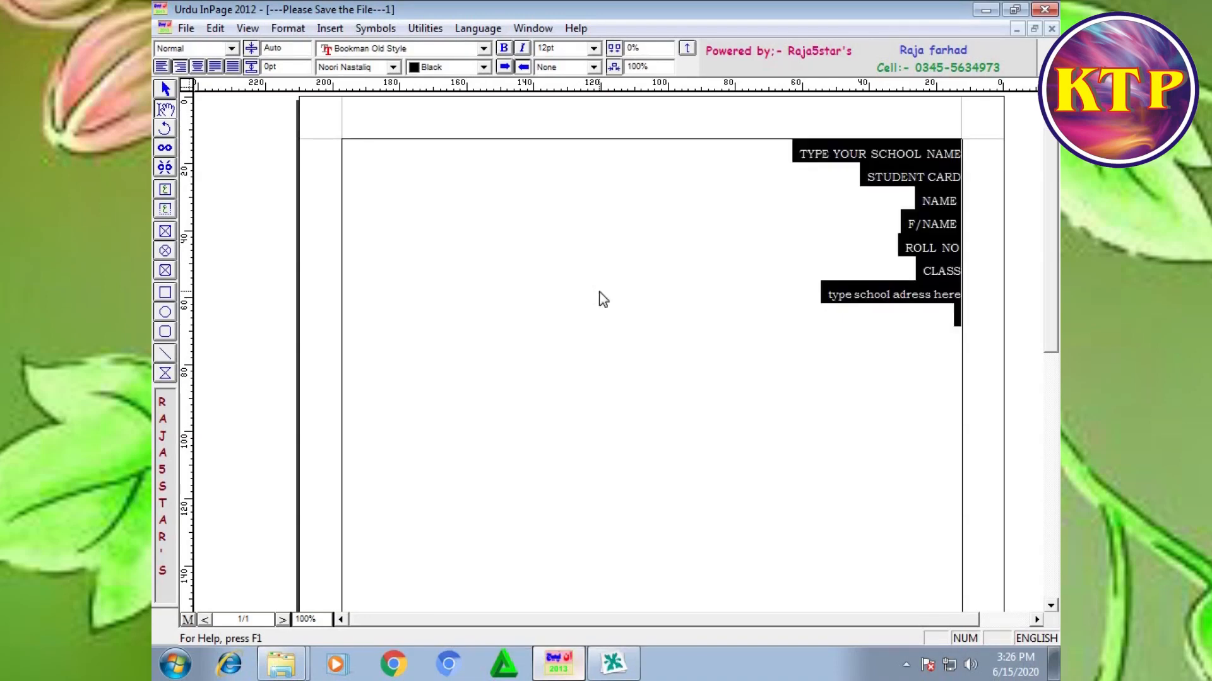
key(Delete)
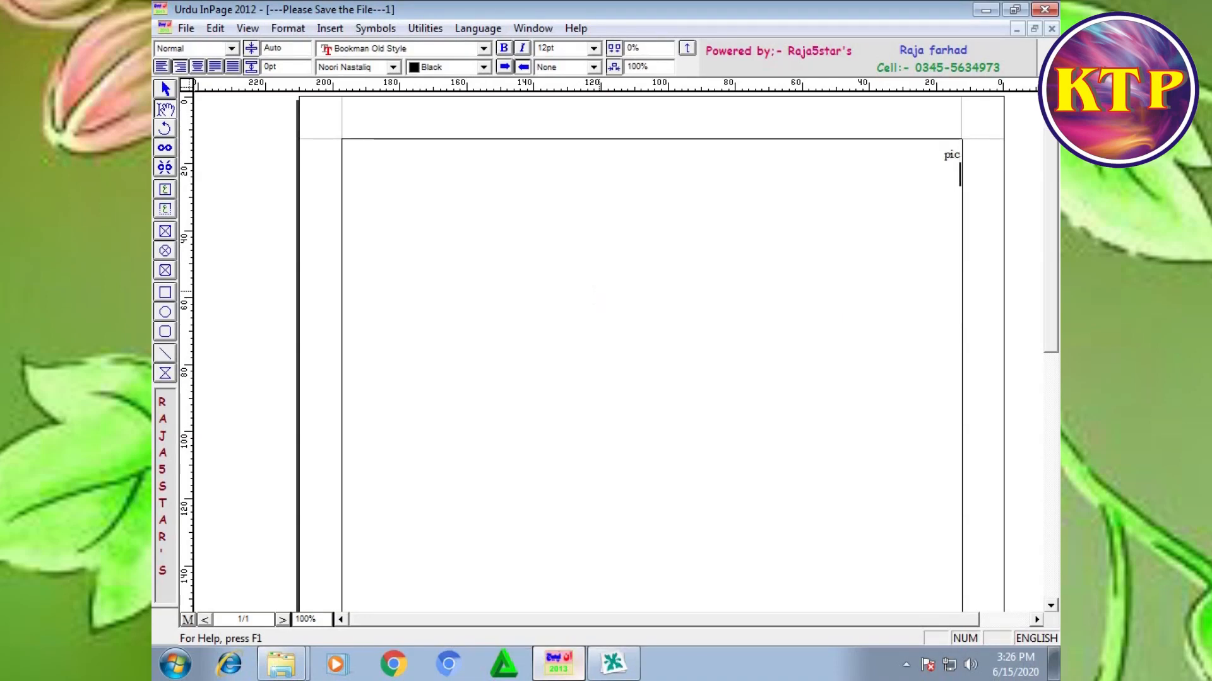
text(pic)
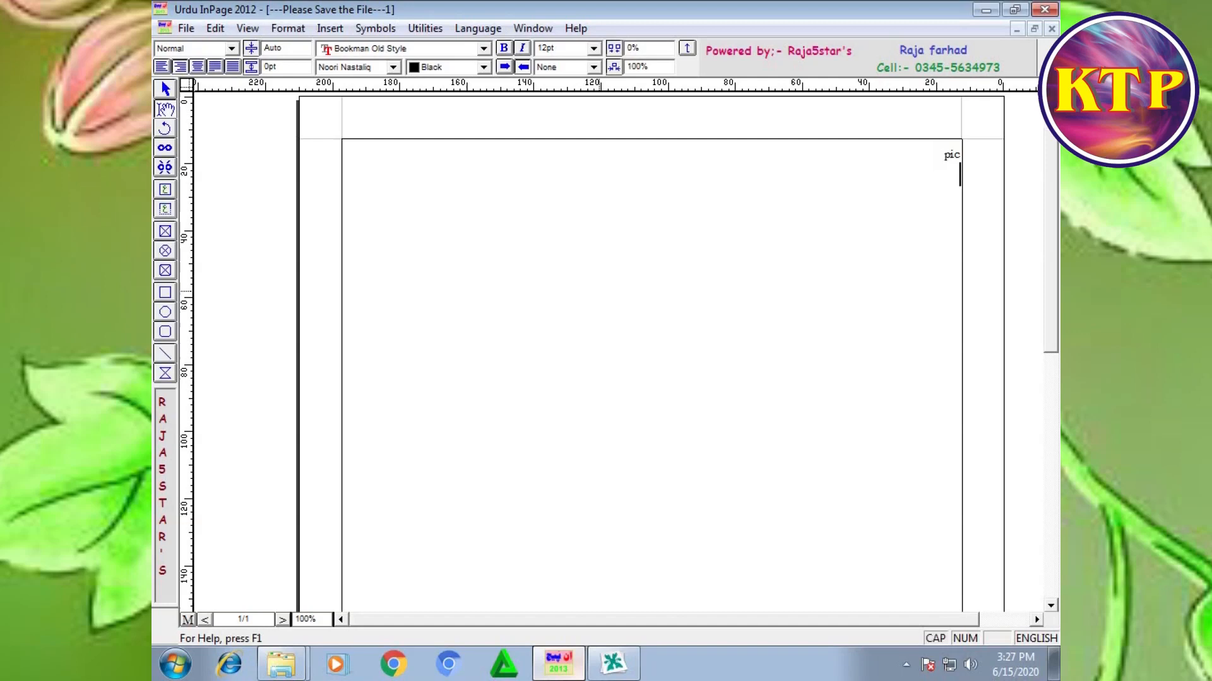
key(Return)
key(Caps_Lock)
text(PRI)
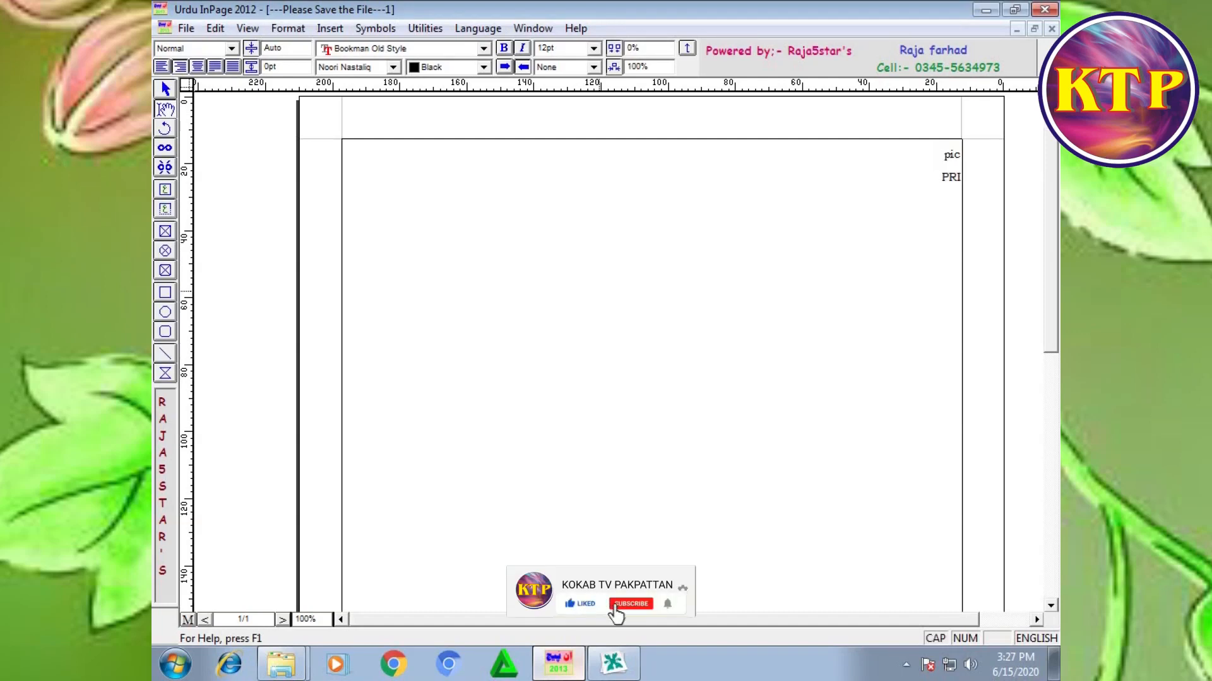
key(BackSpace)
key(BackSpace)
key(BackSpace)
key(BackSpace)
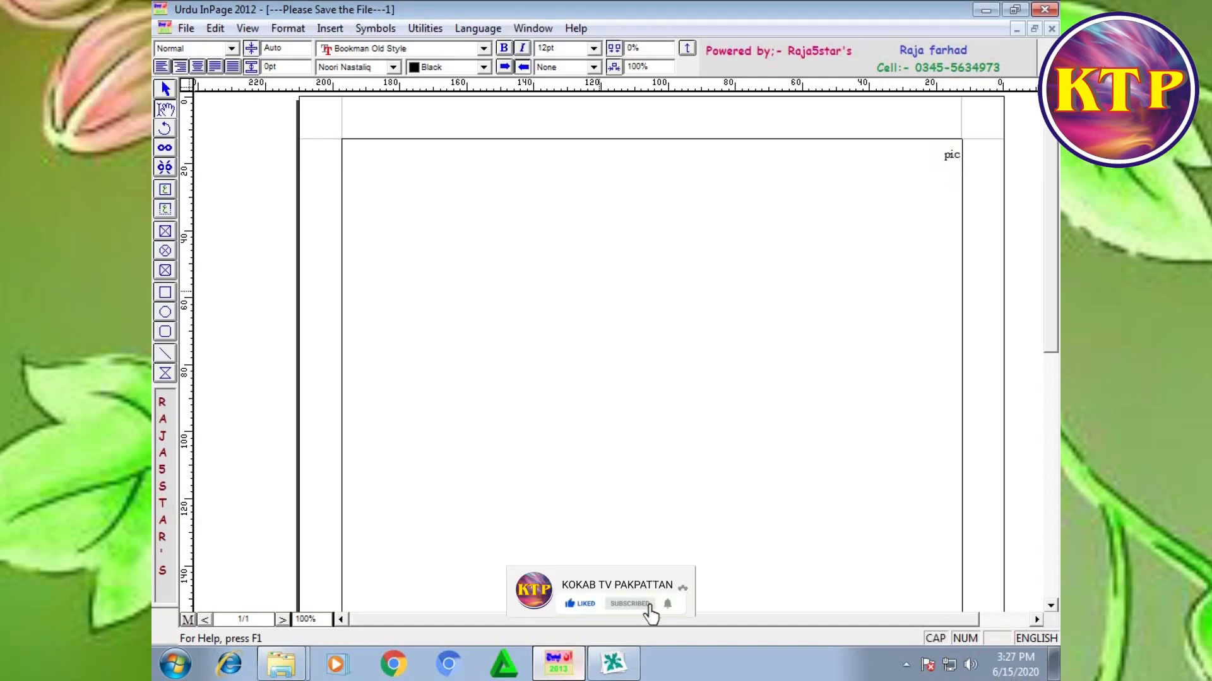
key(Return)
key(Caps_Lock)
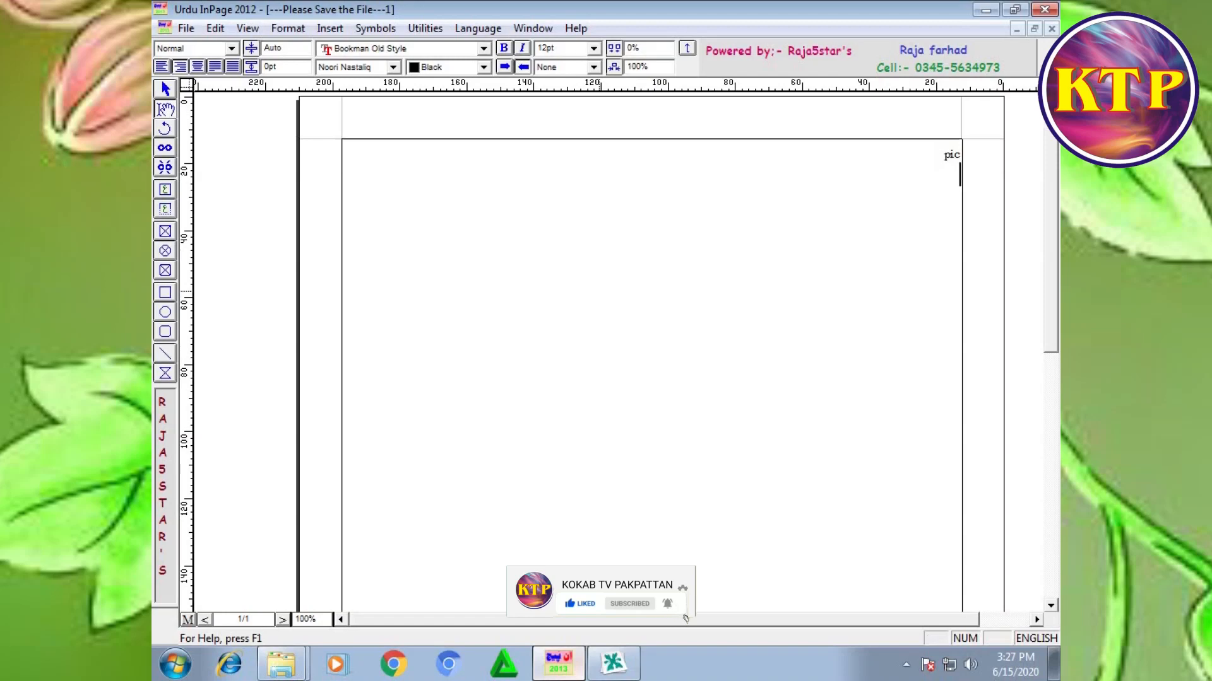
Step: Add a second line reading "principal sign:" below "pic"
text(pri)
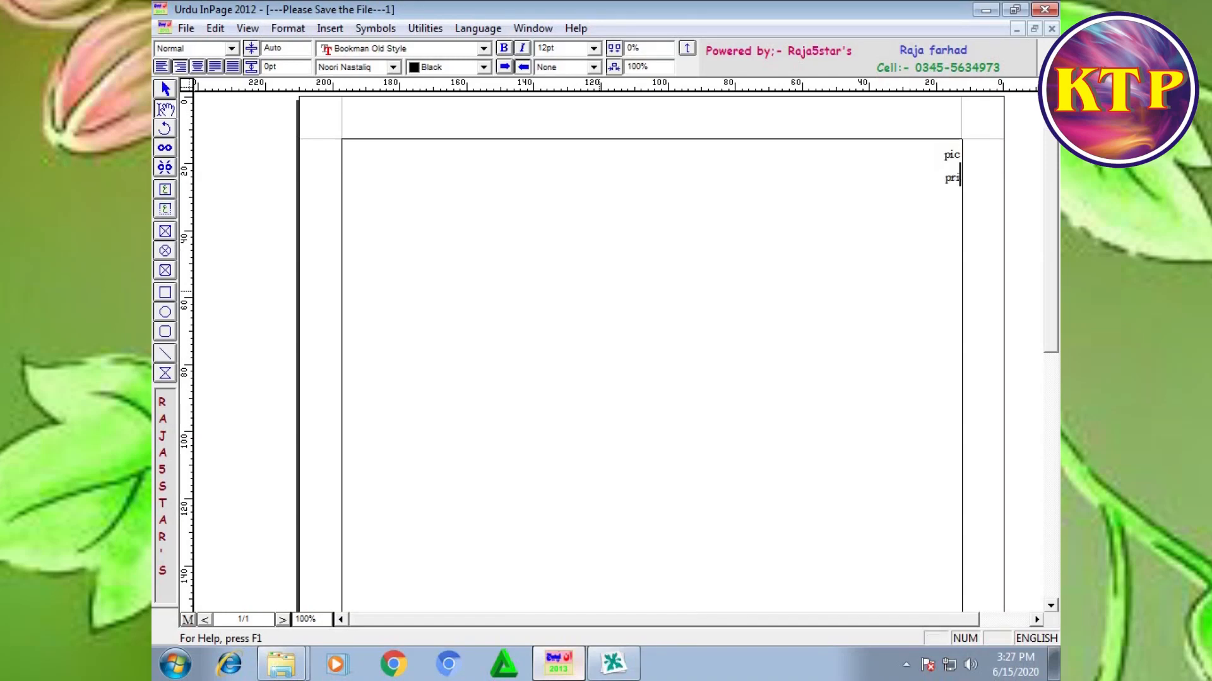
text(ncipal si)
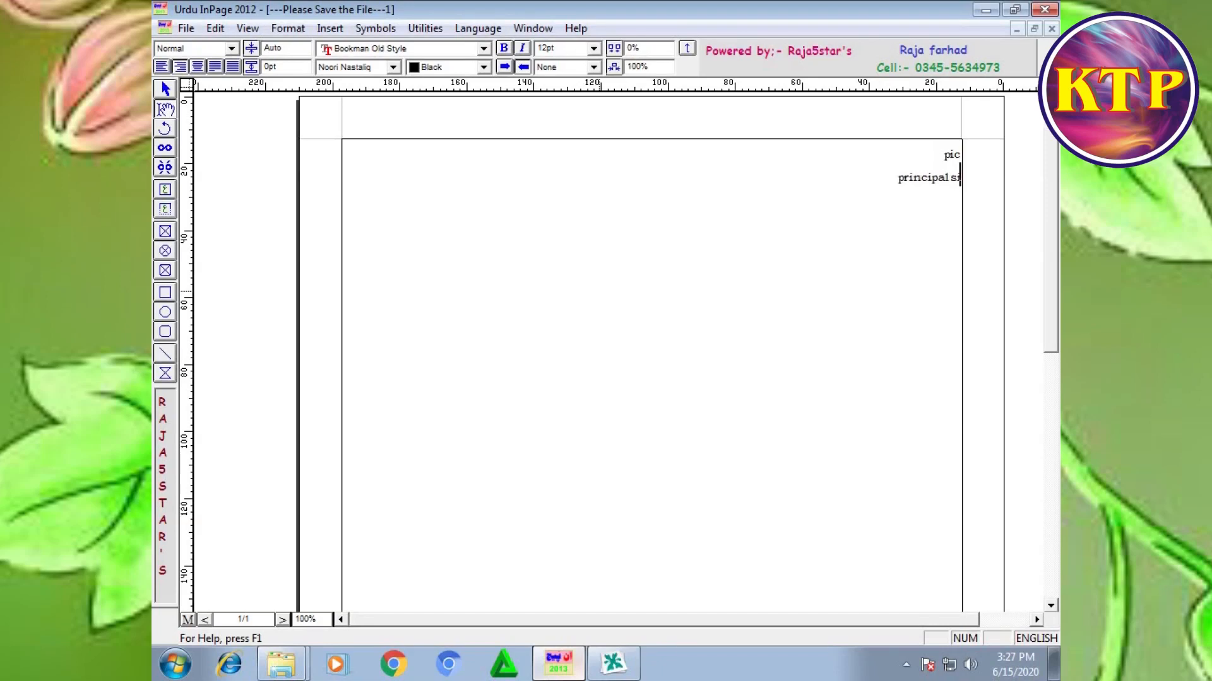
text(gn:)
Step: Copy the text box containing the "pic" and "principal sign:" lines
click(165, 90)
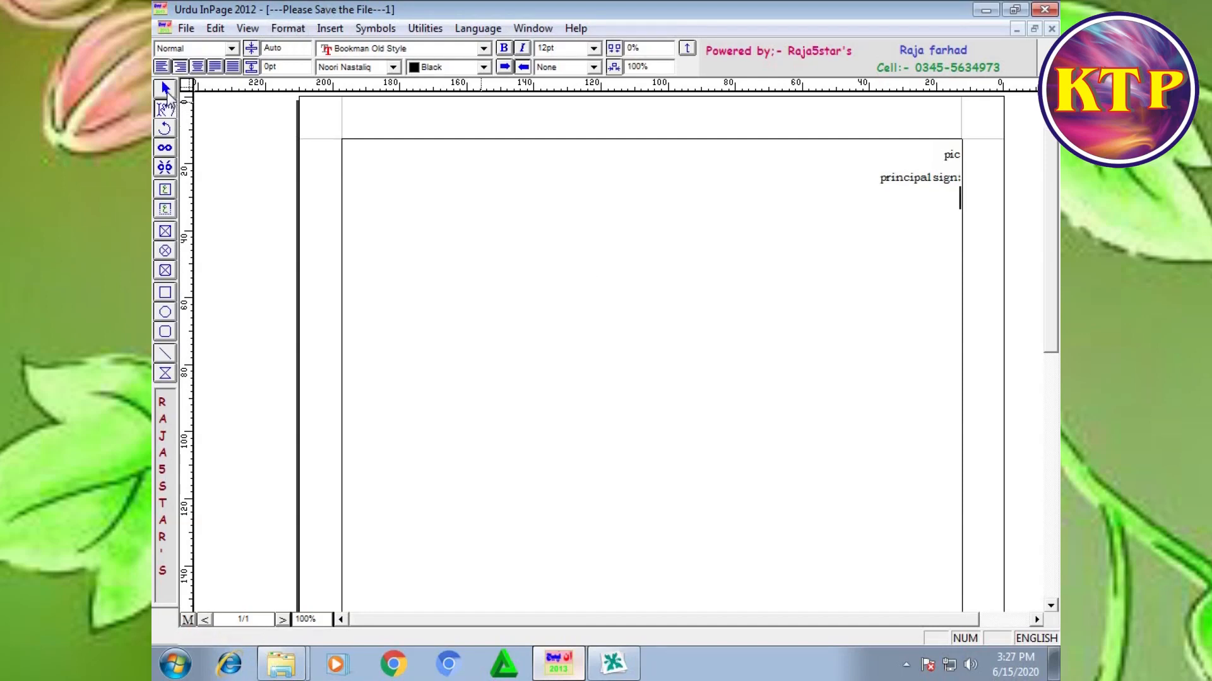
right_click(382, 216)
click(439, 241)
right_click(440, 238)
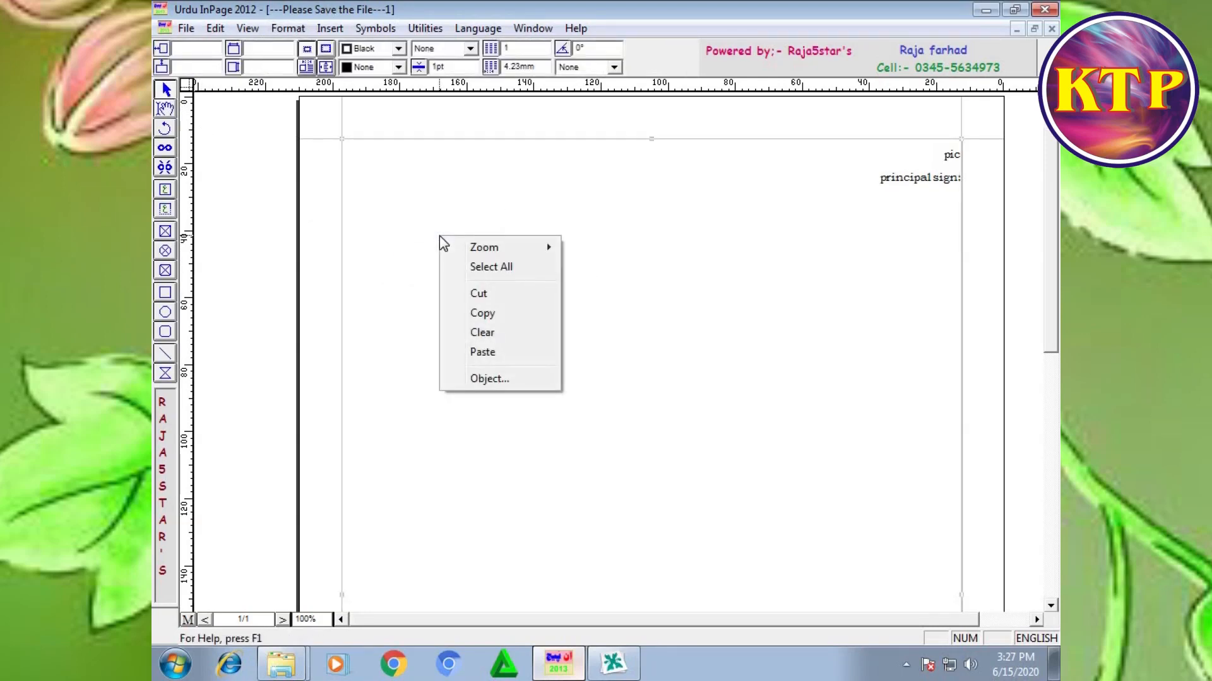
click(492, 313)
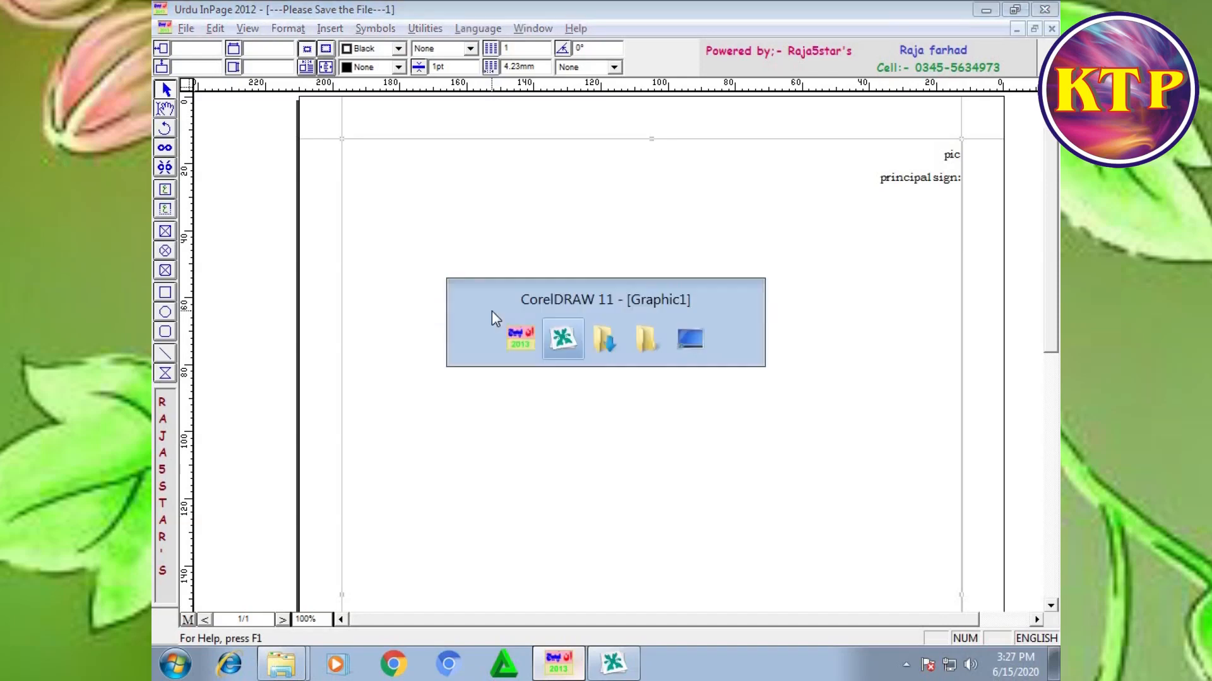
Step: Switch to CorelDRAW, paste the copied text, scale it down to about 2.98 by 1.26 inches and ungroup it
key(alt+Tab)
key(ctrl+v)
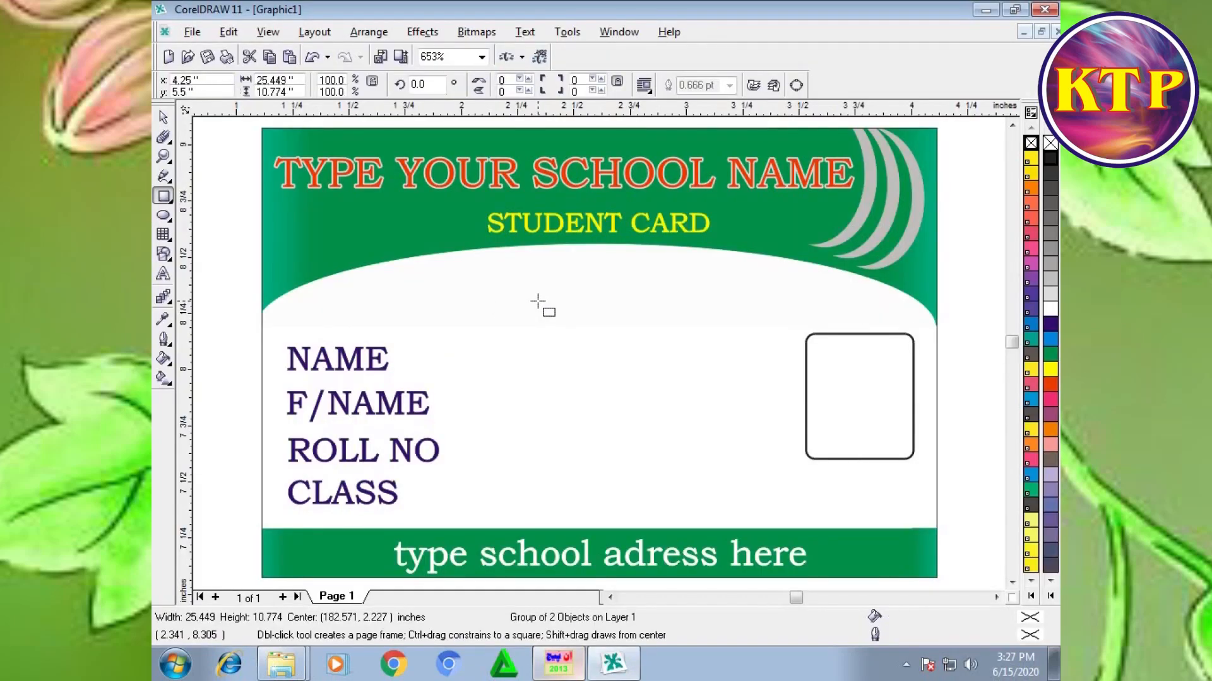
key(F4)
drag(995, 186, 649, 309)
key(F4)
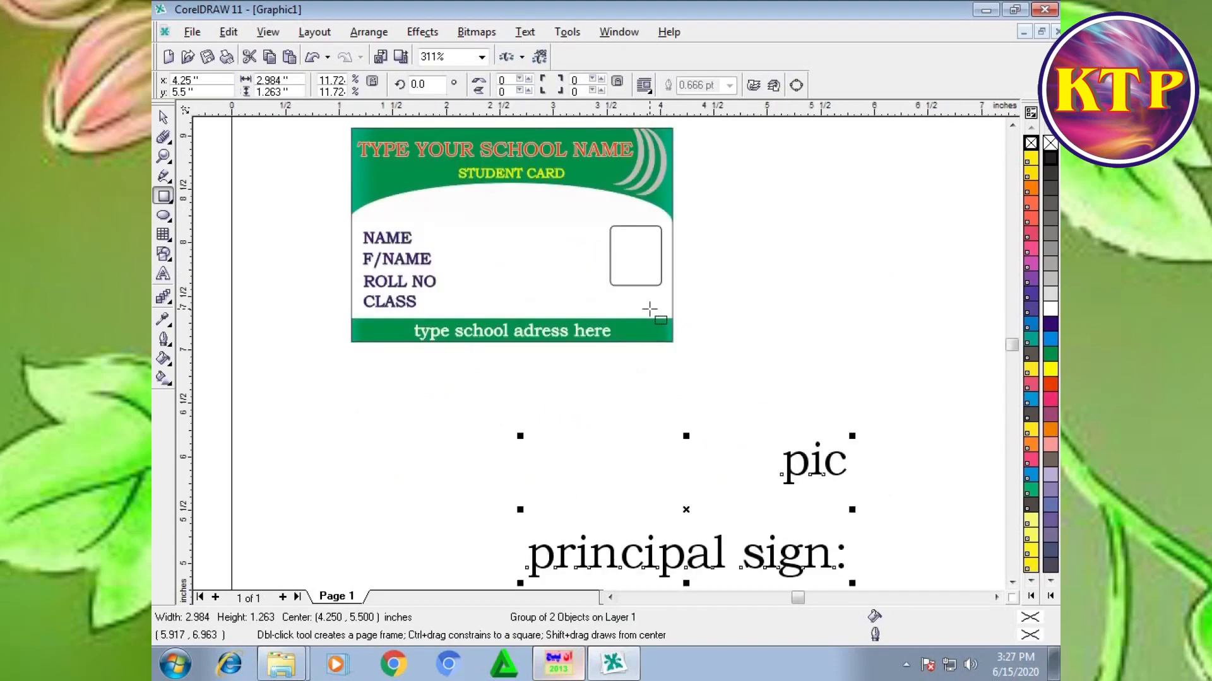
key(ctrl+u)
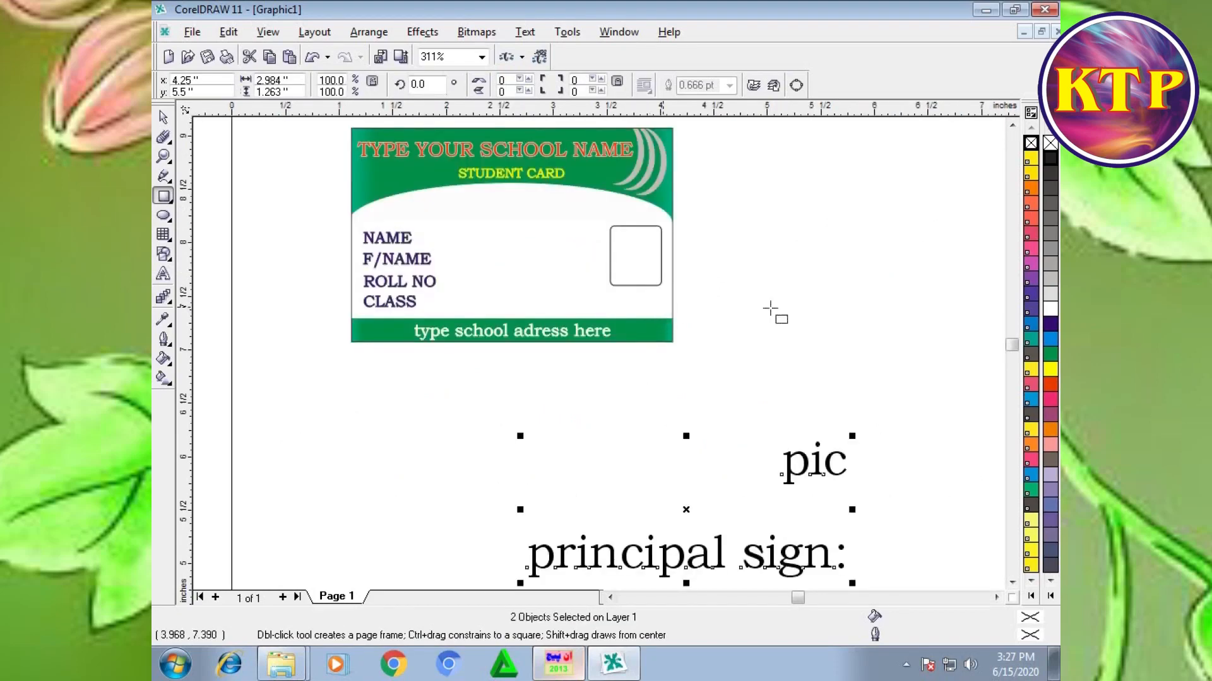
Step: Shrink the "pic" text and place it inside the photo frame
click(162, 118)
click(910, 417)
drag(911, 417, 726, 506)
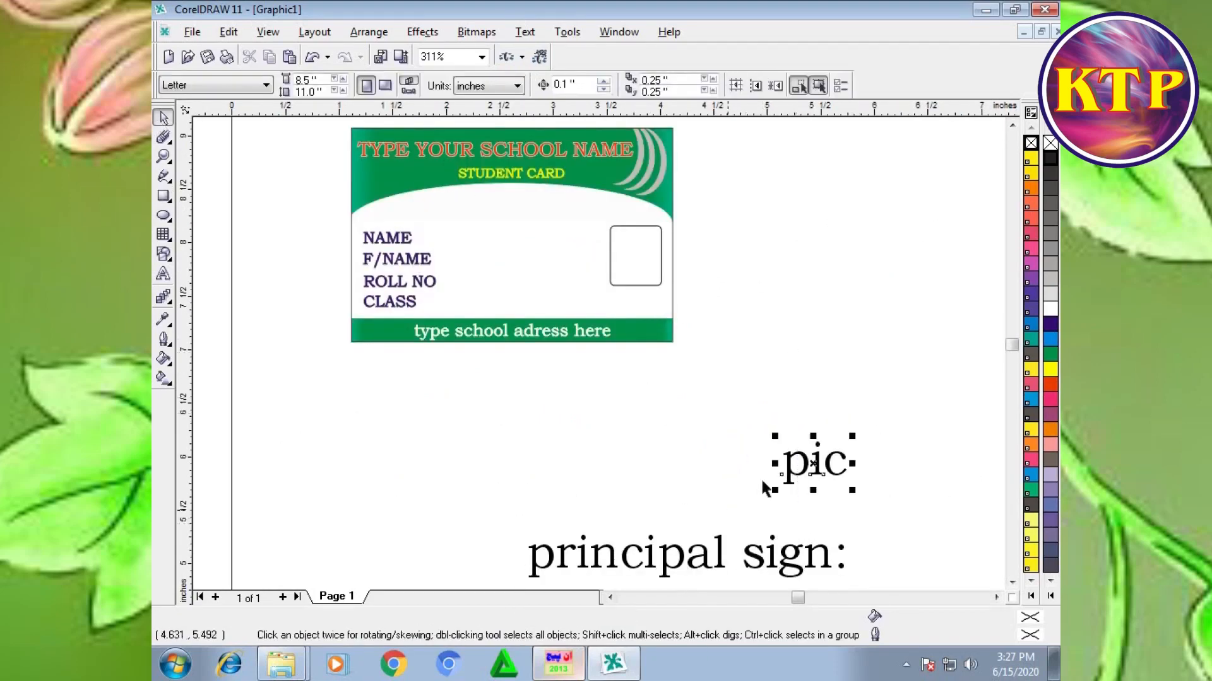
drag(852, 434, 638, 258)
Step: Shrink the "principal sign:" text and place it below the photo frame, within the card's right edge
mouse_move(901, 495)
mouse_down()
mouse_move(564, 577)
mouse_move(482, 544)
mouse_up()
mouse_move(854, 470)
mouse_down()
mouse_move(735, 490)
mouse_move(626, 245)
mouse_up()
key(F4)
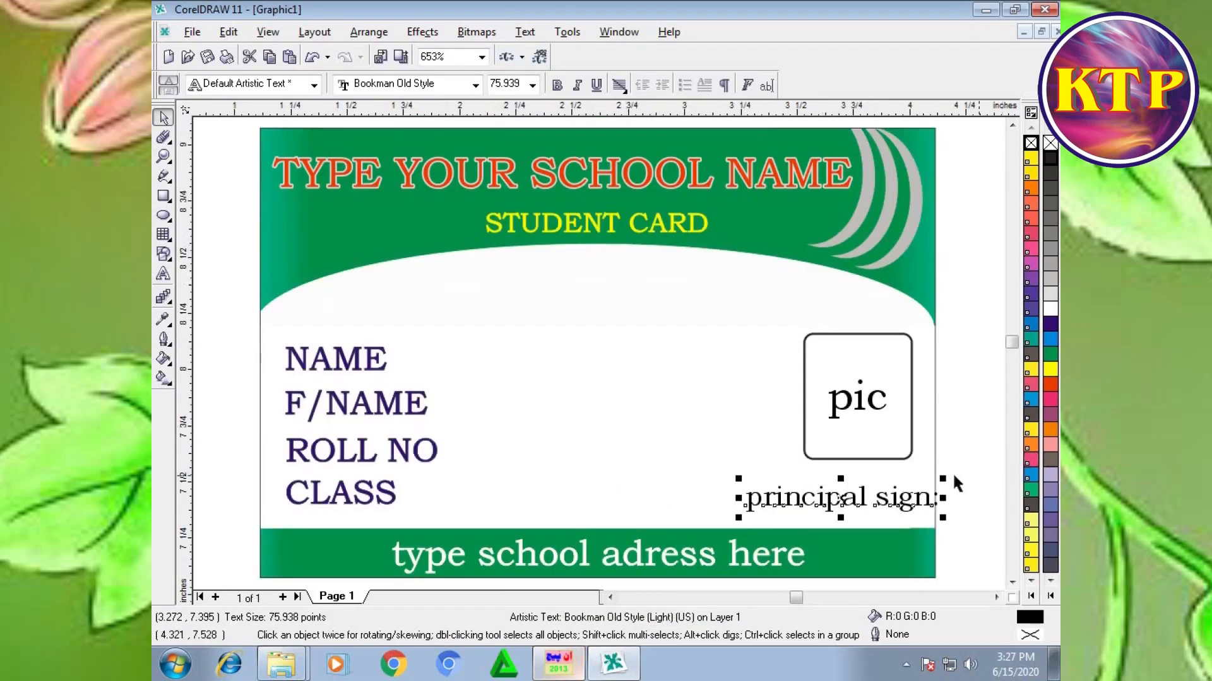
drag(941, 479, 915, 484)
click(971, 308)
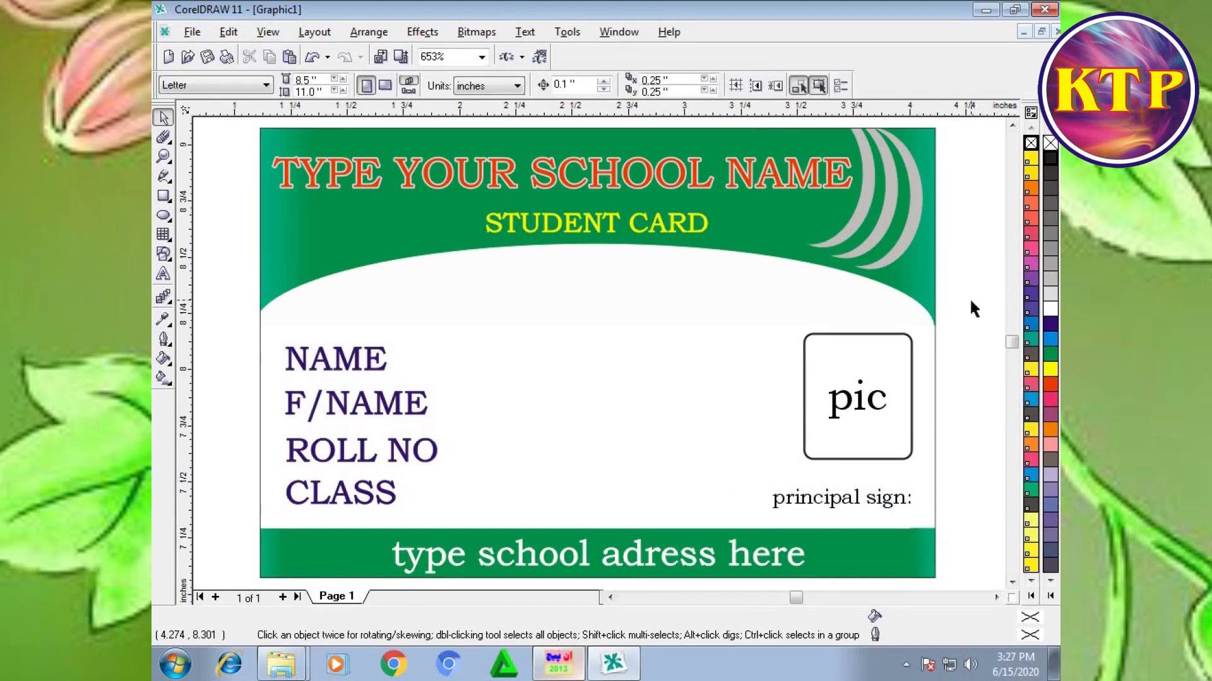
Step: Reduce the "pic" text inside the photo frame to about 93.6 pt
click(864, 413)
click(890, 372)
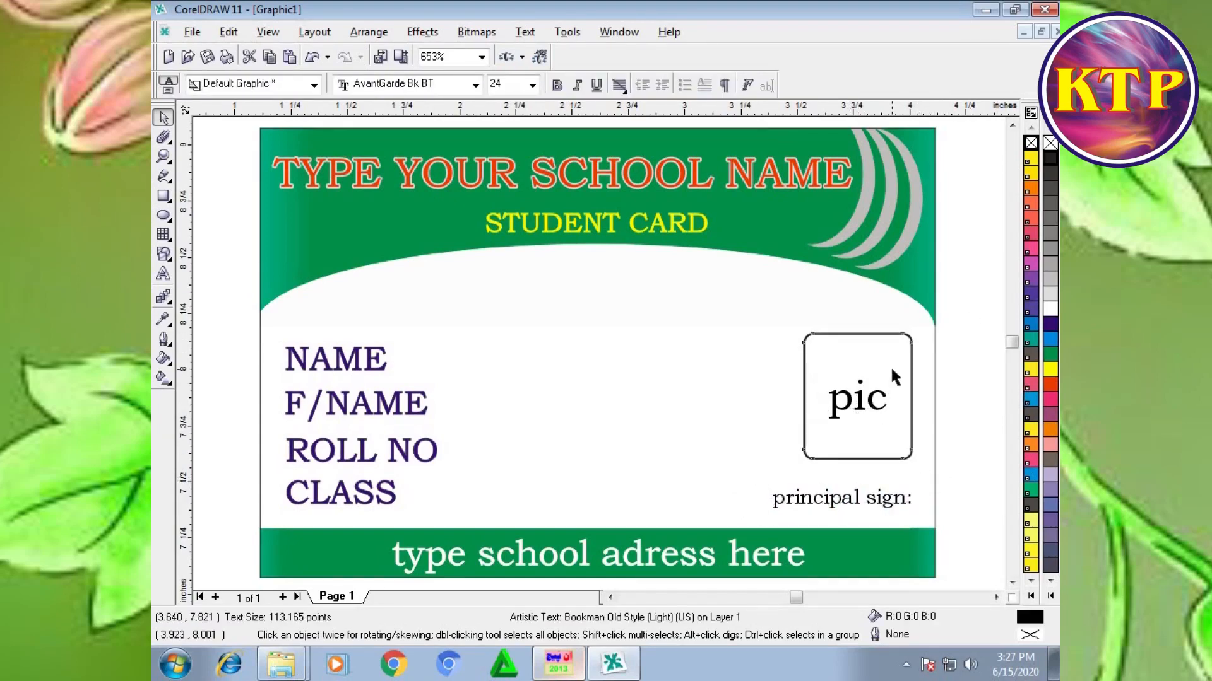
click(879, 410)
click(874, 409)
drag(893, 374, 887, 379)
click(963, 383)
Step: Align the "pic" text with the photo frame's mid-height and group the two objects
click(874, 409)
shift+click(893, 441)
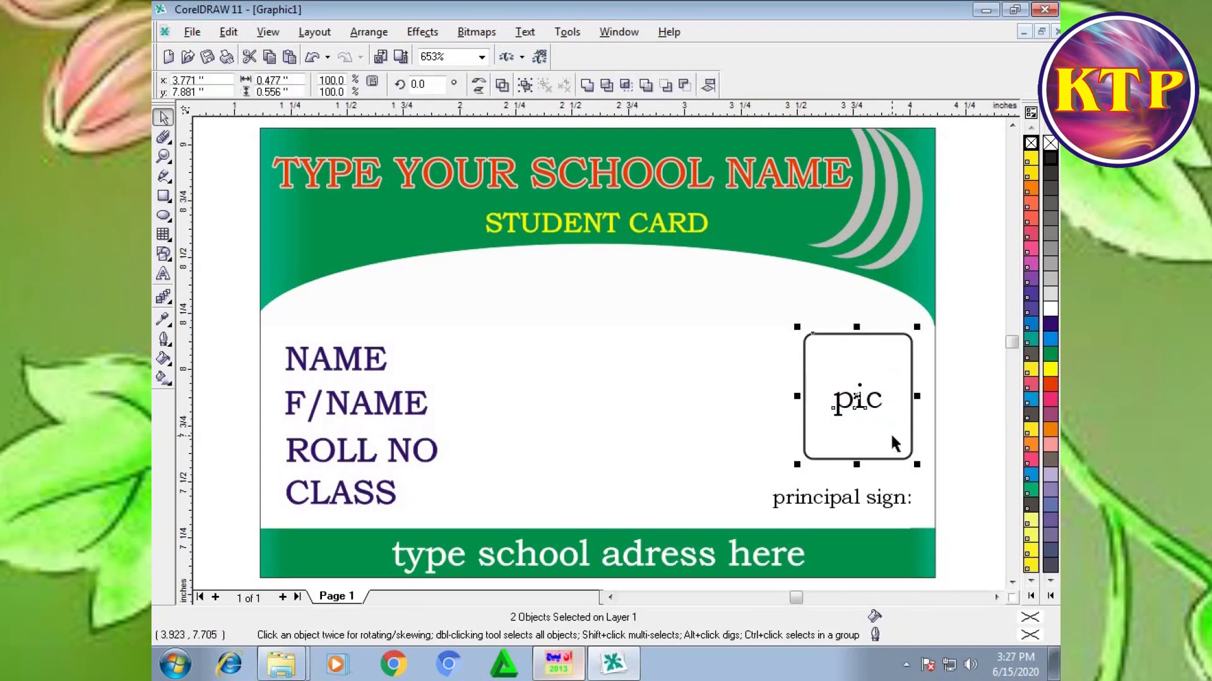
shift+click(867, 406)
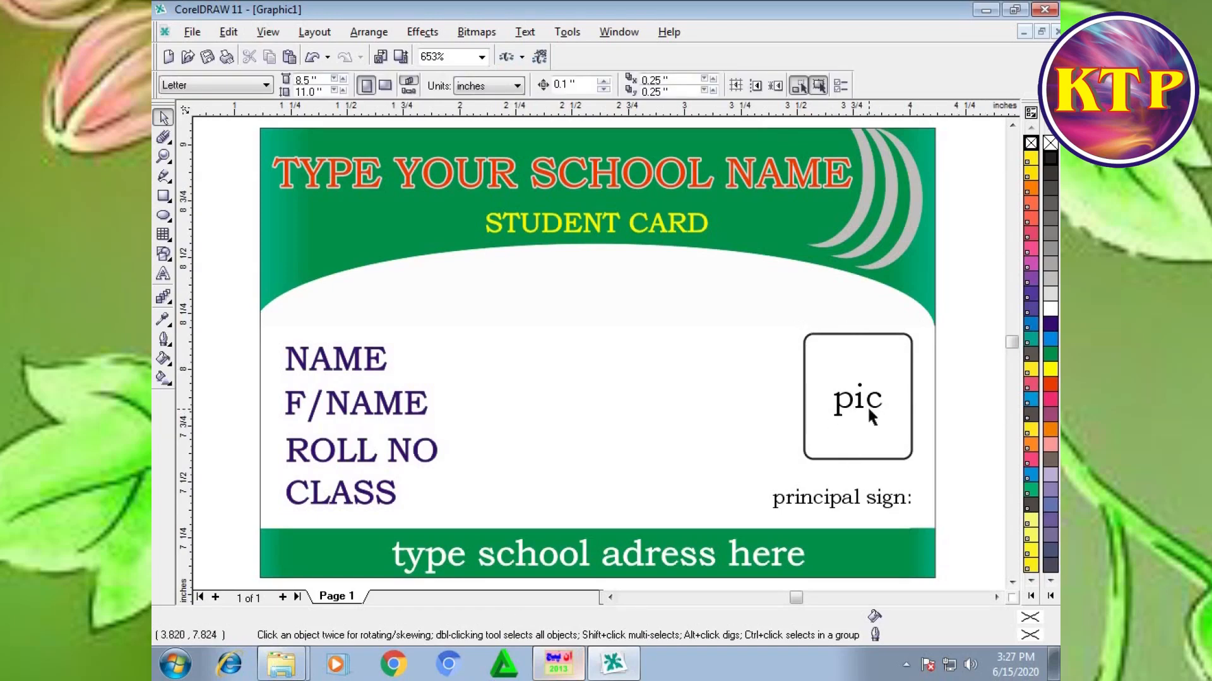
drag(981, 366, 820, 430)
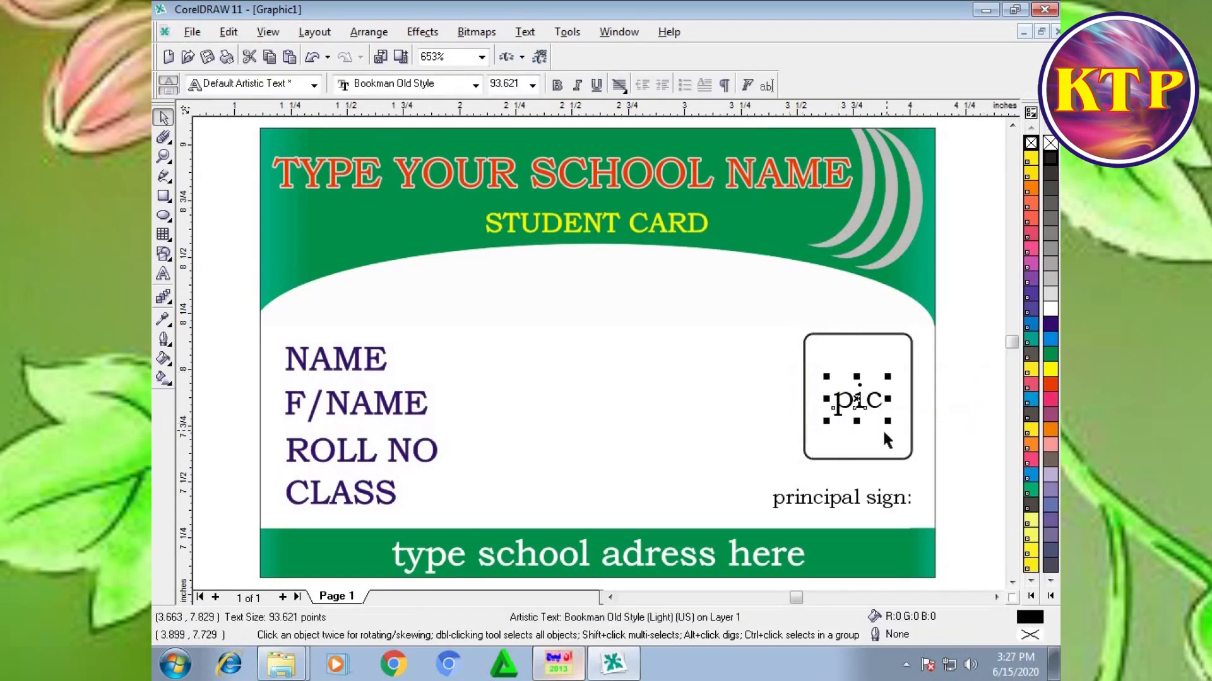
shift+click(882, 433)
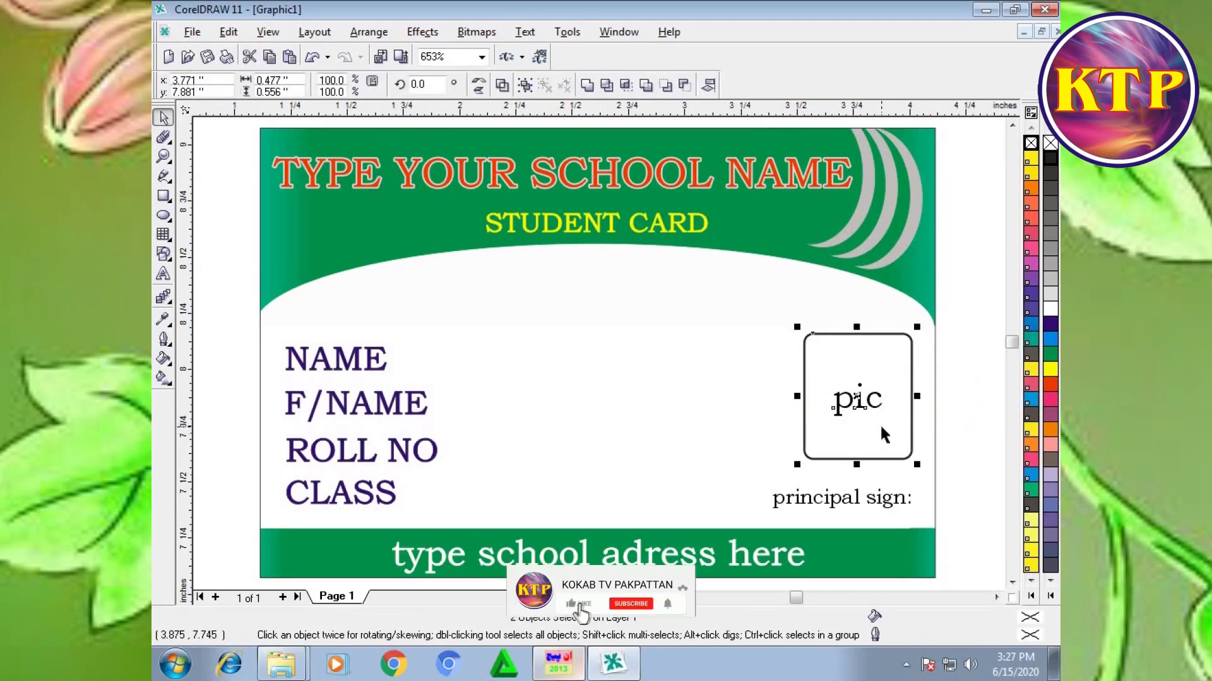
key(e)
drag(978, 292, 725, 486)
key(ctrl+g)
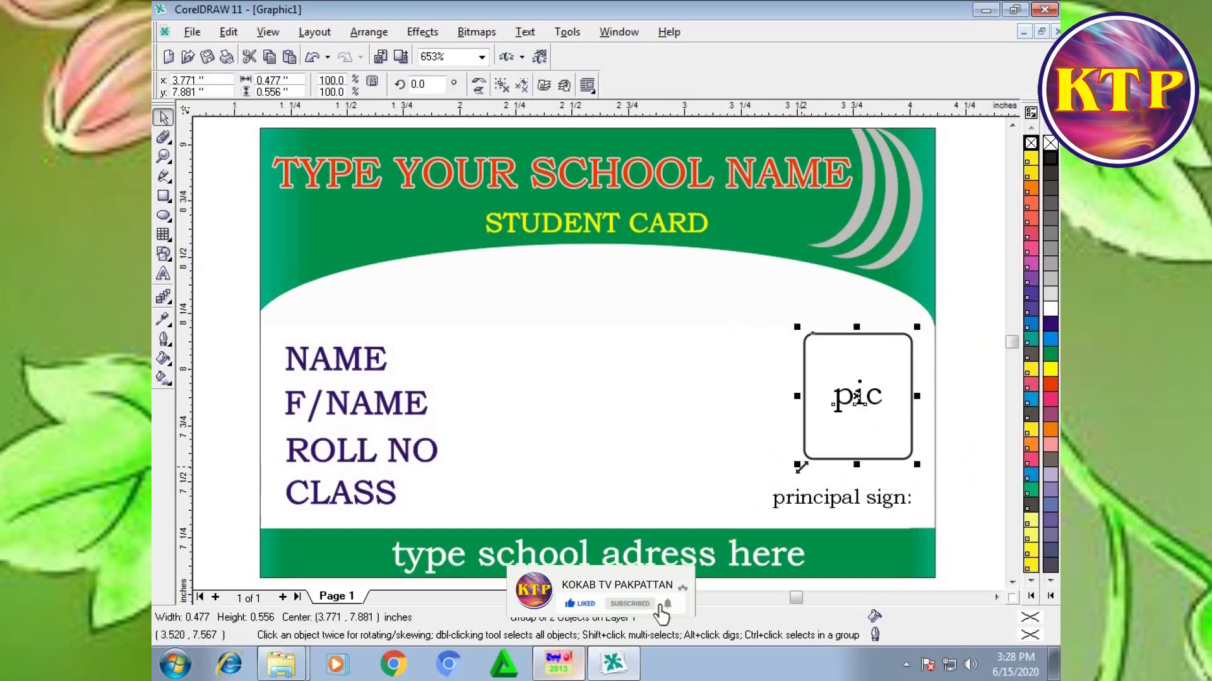
Step: Nudge the photo frame group 0.1 inch left and enlarge it slightly from its upper-left corner
key(Left)
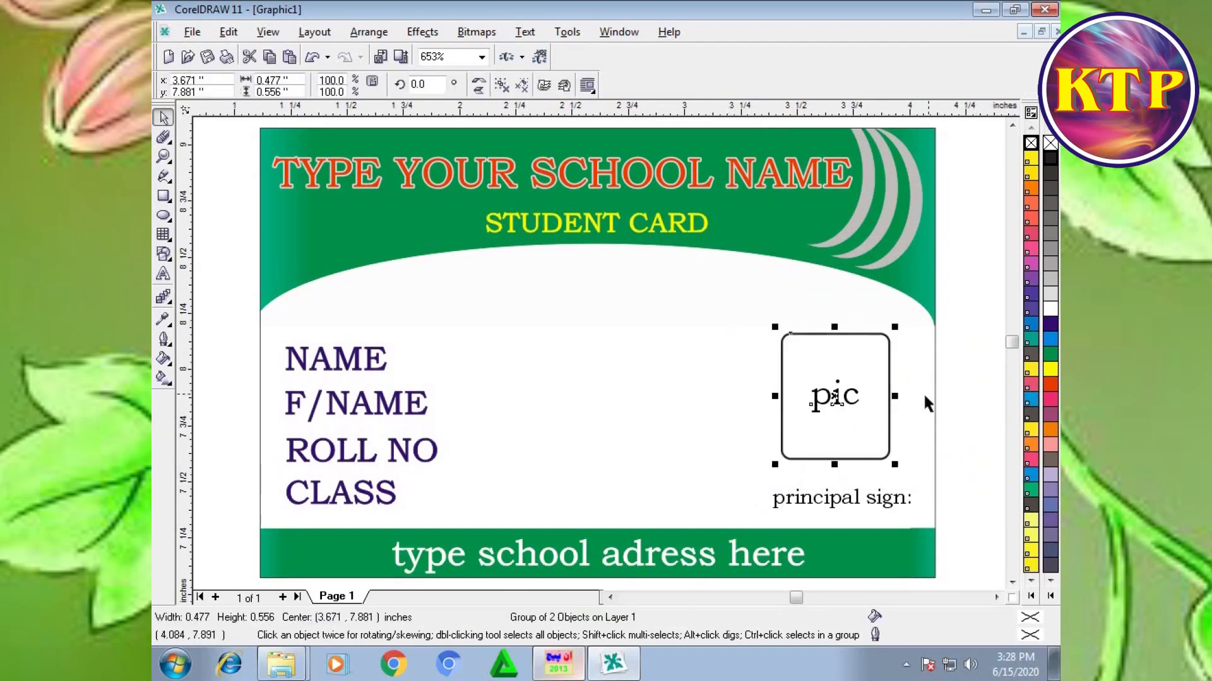
drag(895, 465, 742, 526)
click(971, 476)
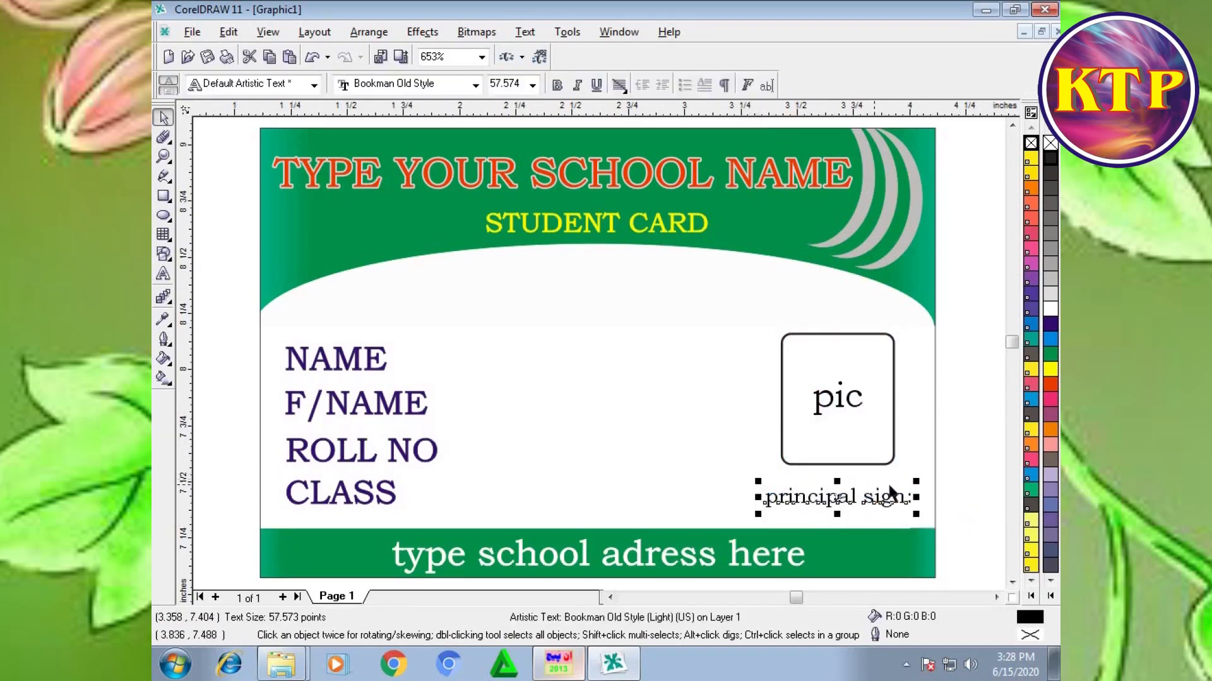
Step: Enlarge the "principal sign:" text to about 60.7 pt and move it up slightly towards the photo frame
drag(915, 484, 923, 481)
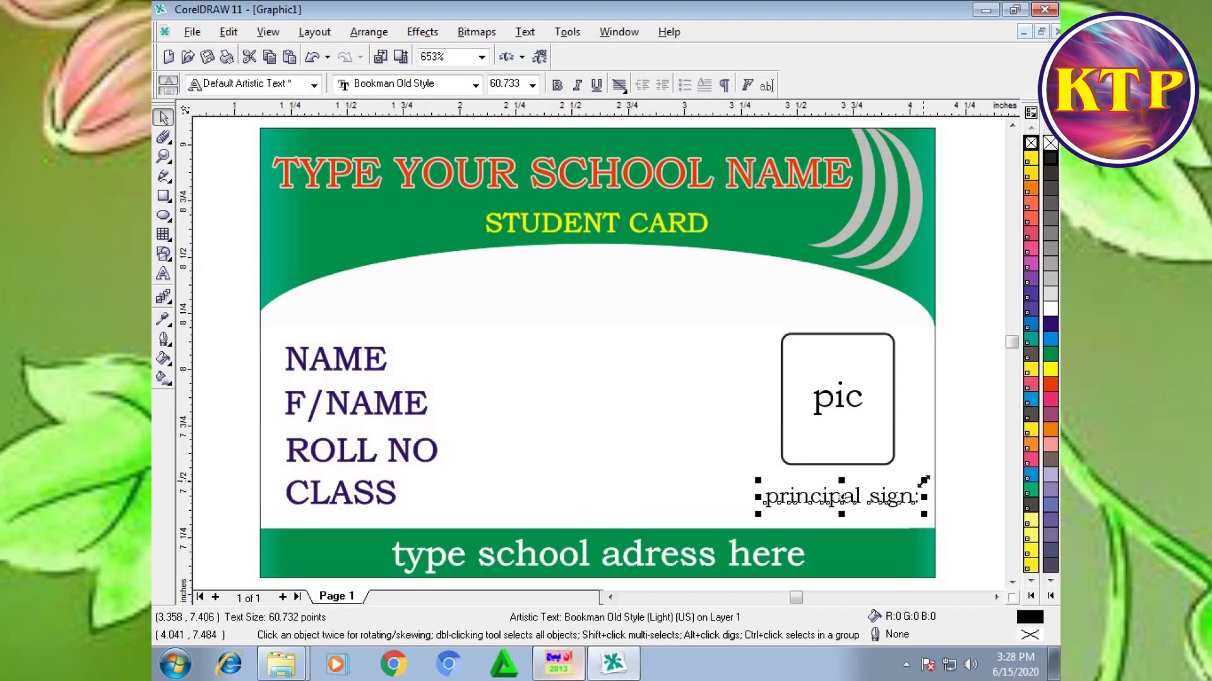
drag(841, 496, 841, 492)
click(969, 390)
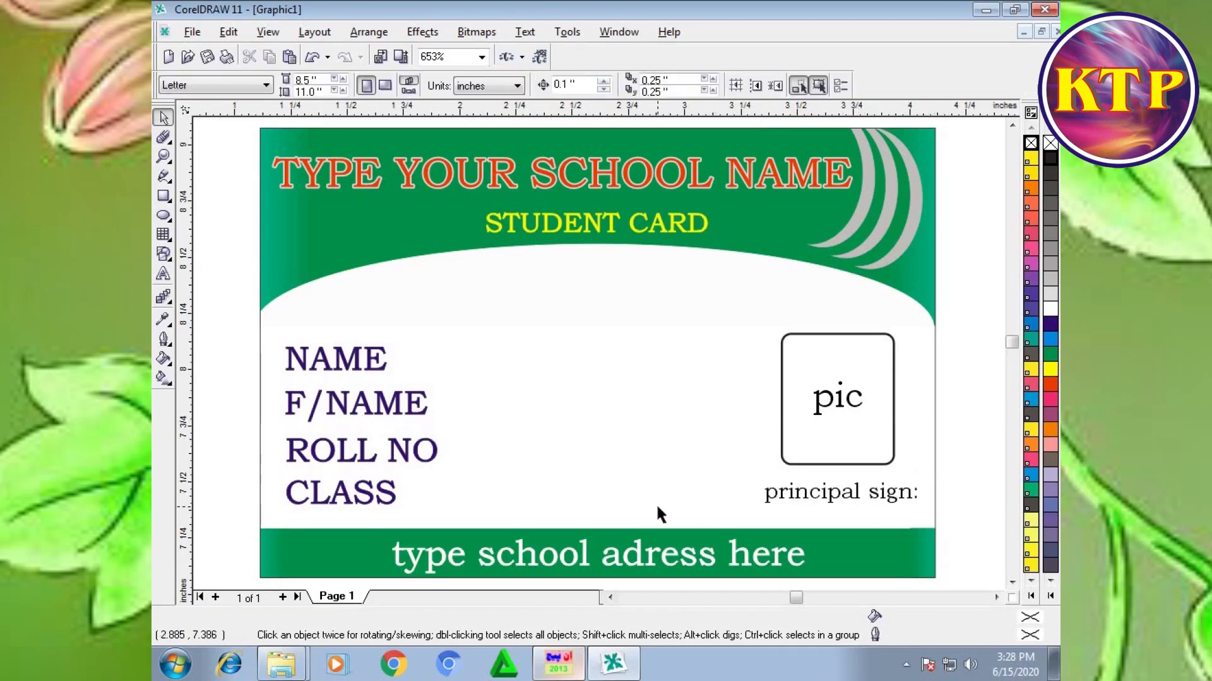
Step: Bring the GGG logo image from the STUDENT CARD folder into the card drawing
scroll(656, 507, down, 1)
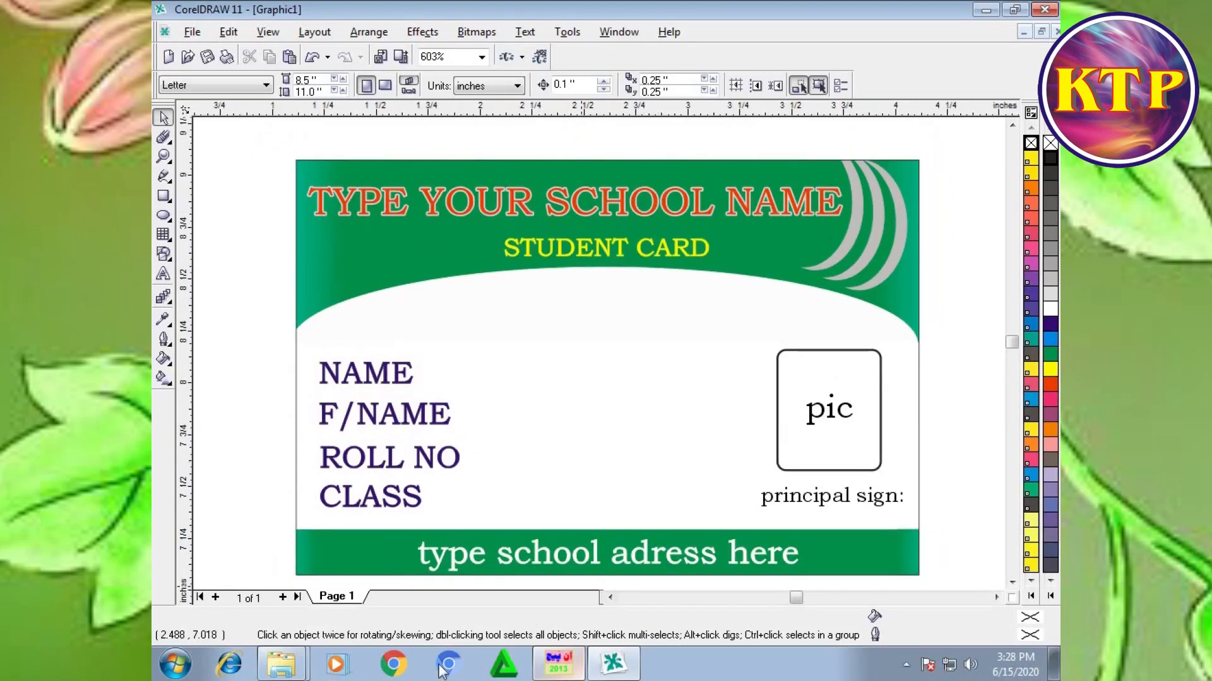
click(300, 669)
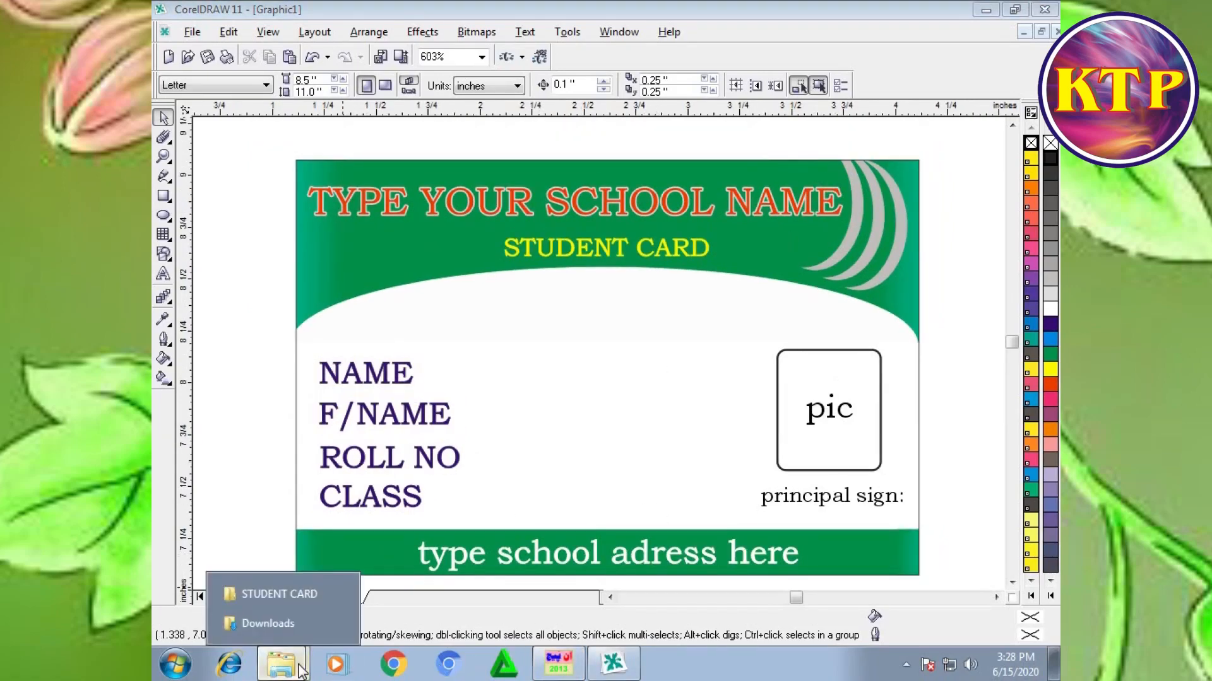
click(271, 594)
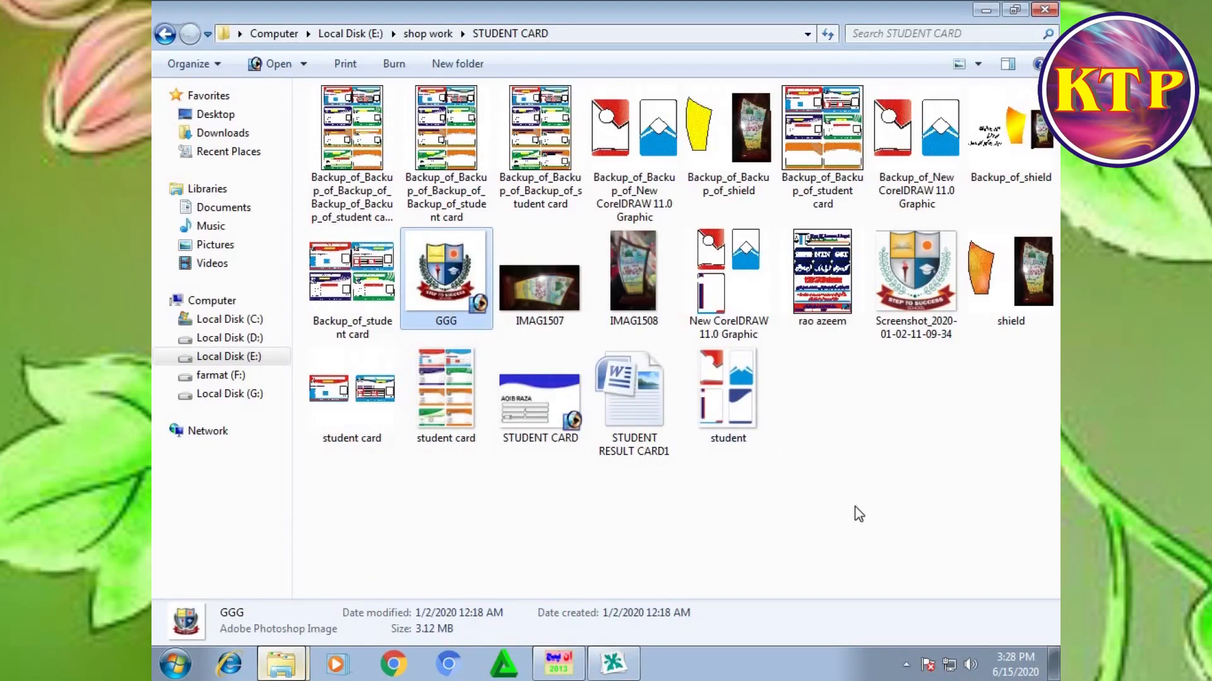
drag(436, 275, 545, 435)
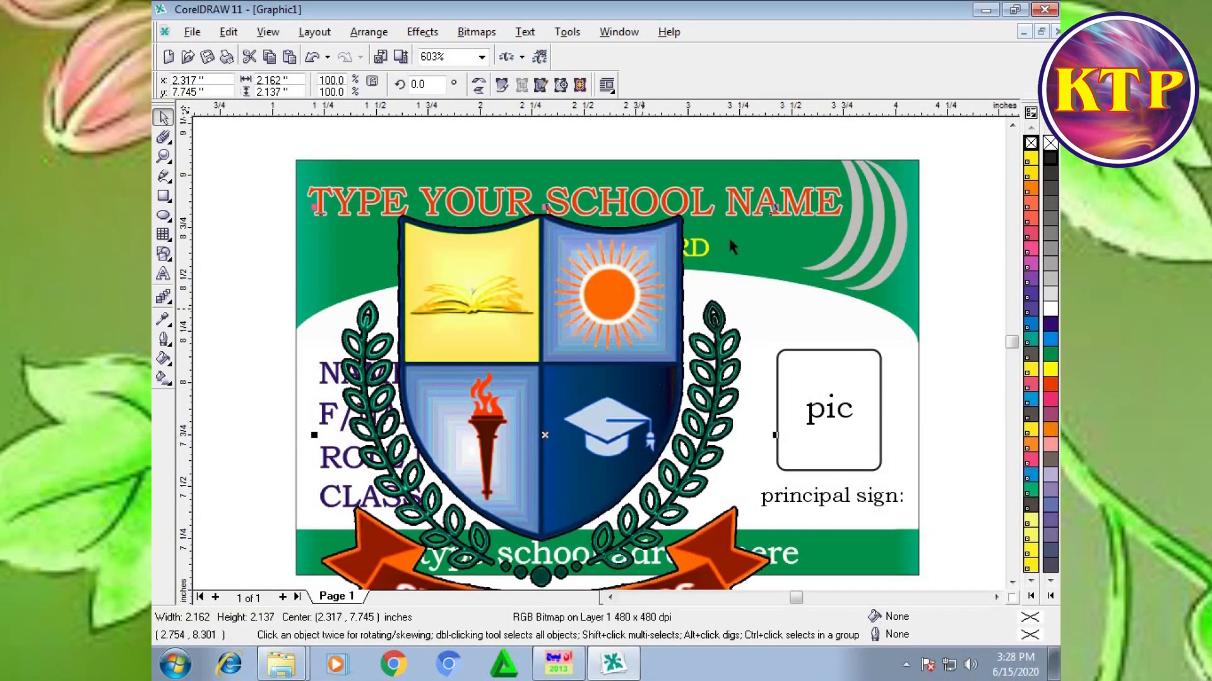
Step: Scale the school logo down to about 0.52 by 0.51 inch and place it above the NAME label, overlapping the green header
scroll(636, 260, down, 1)
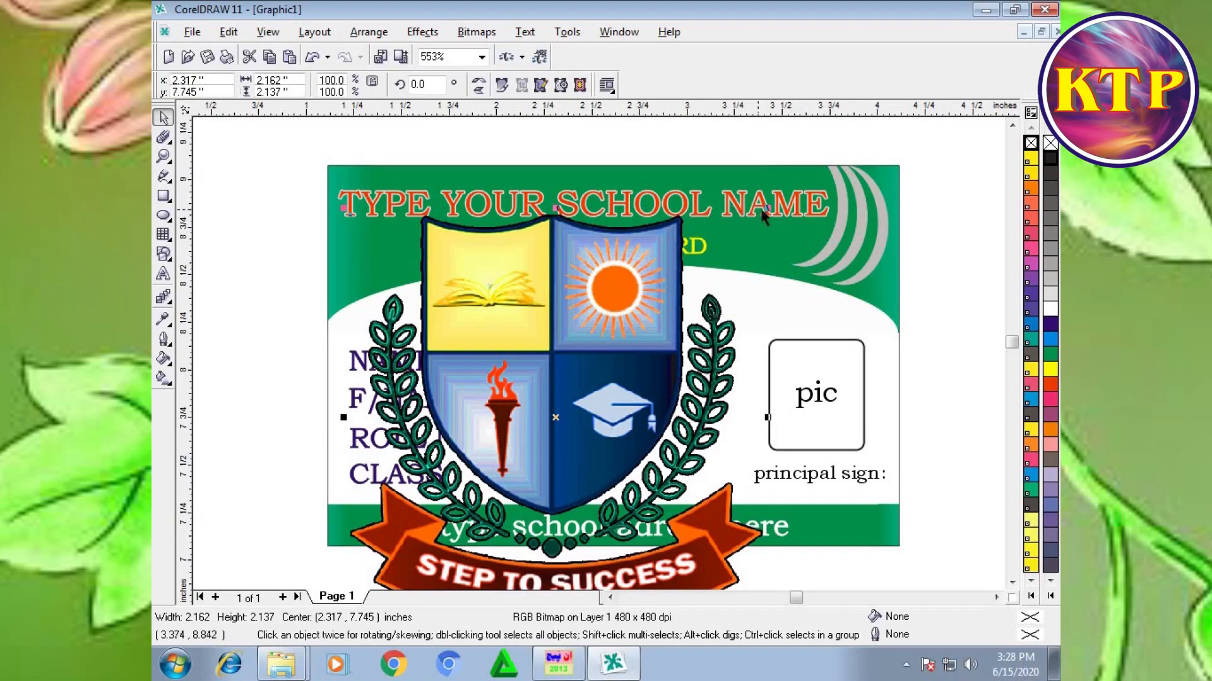
drag(757, 216, 626, 285)
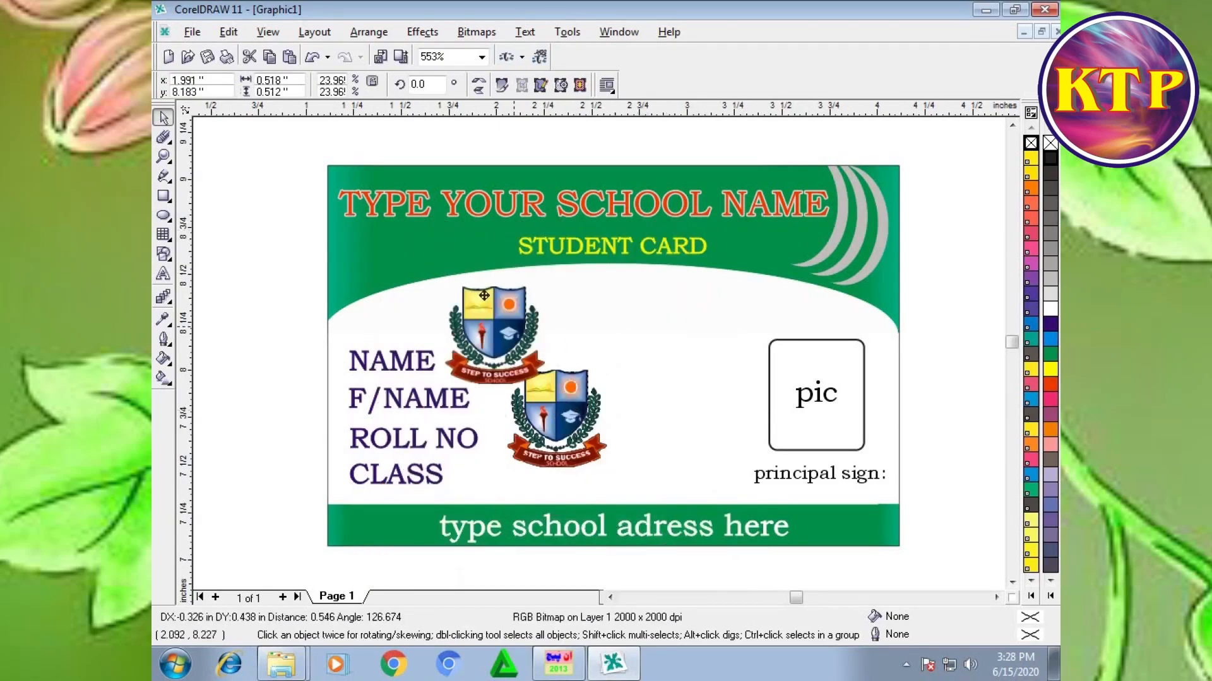
drag(515, 327, 392, 225)
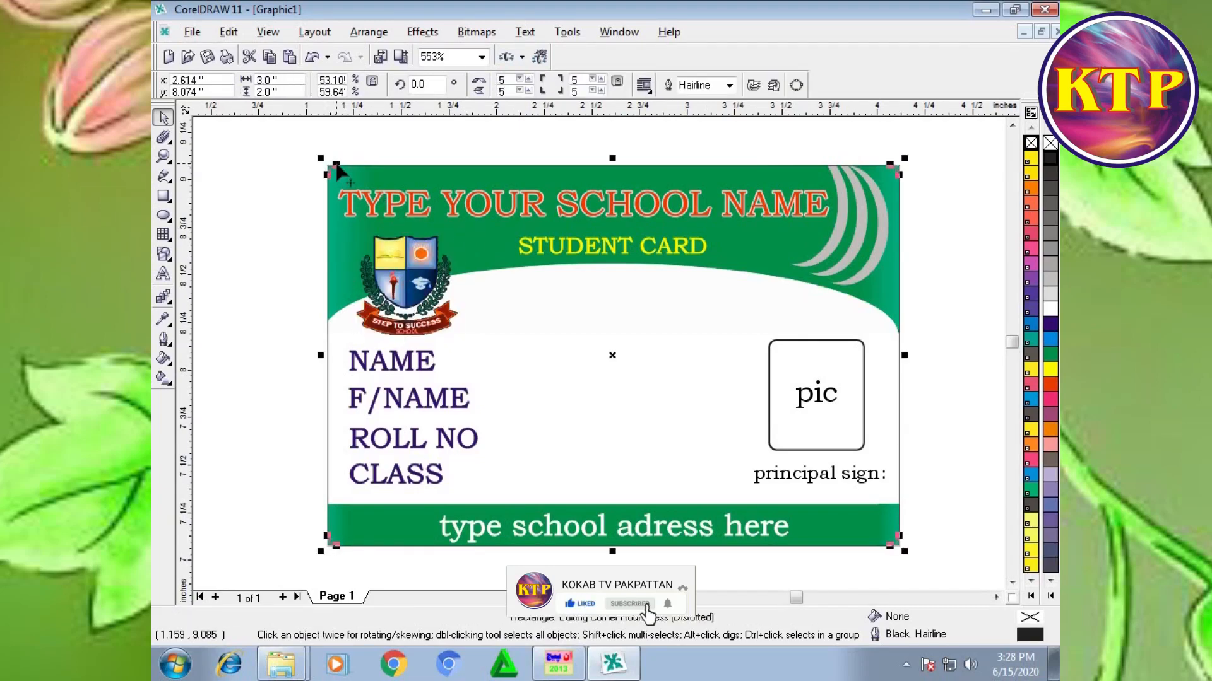
Step: Round the corners of the 3 by 2 inch card rectangle to about 7
scroll(340, 166, up, 1)
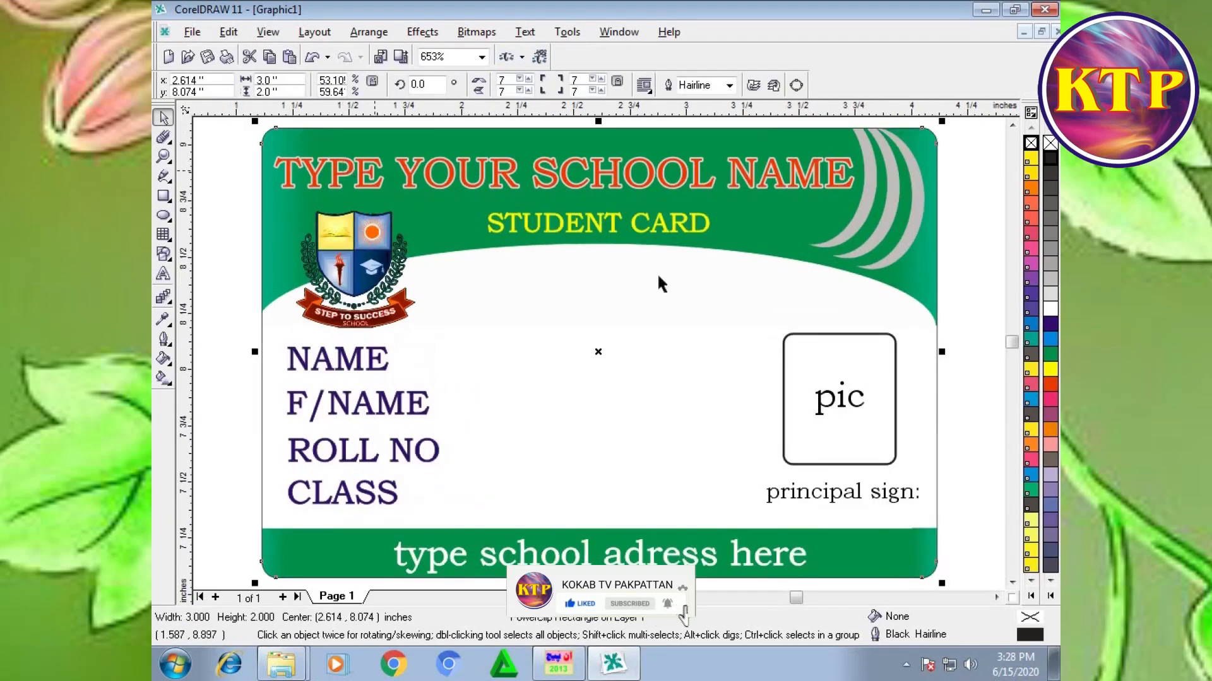